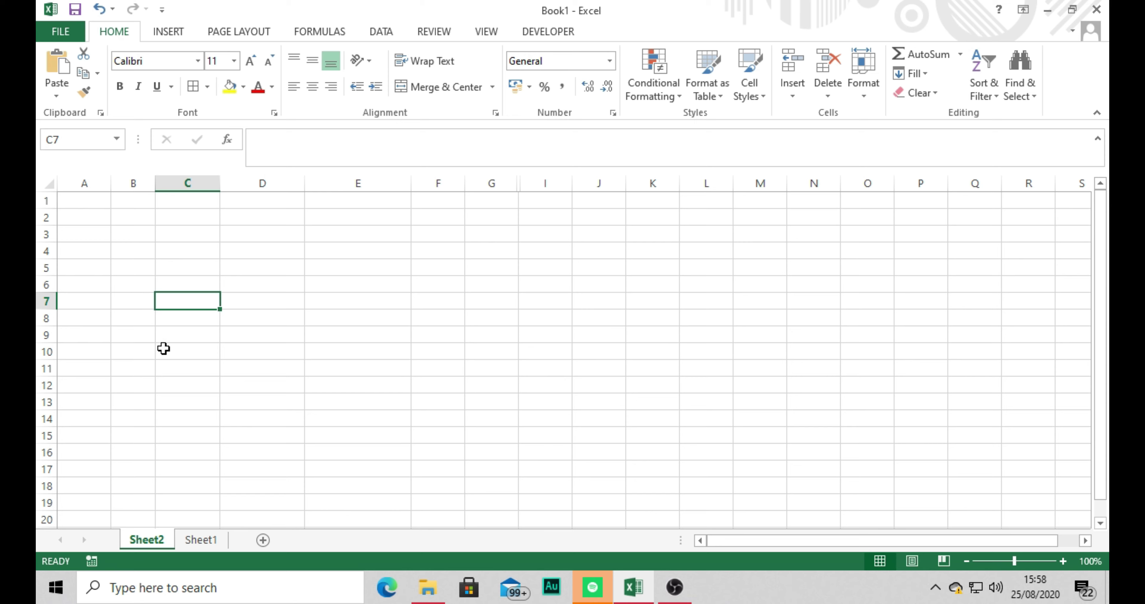
Enter the four employees' names in cells C4 to C7
left_click(174, 253)
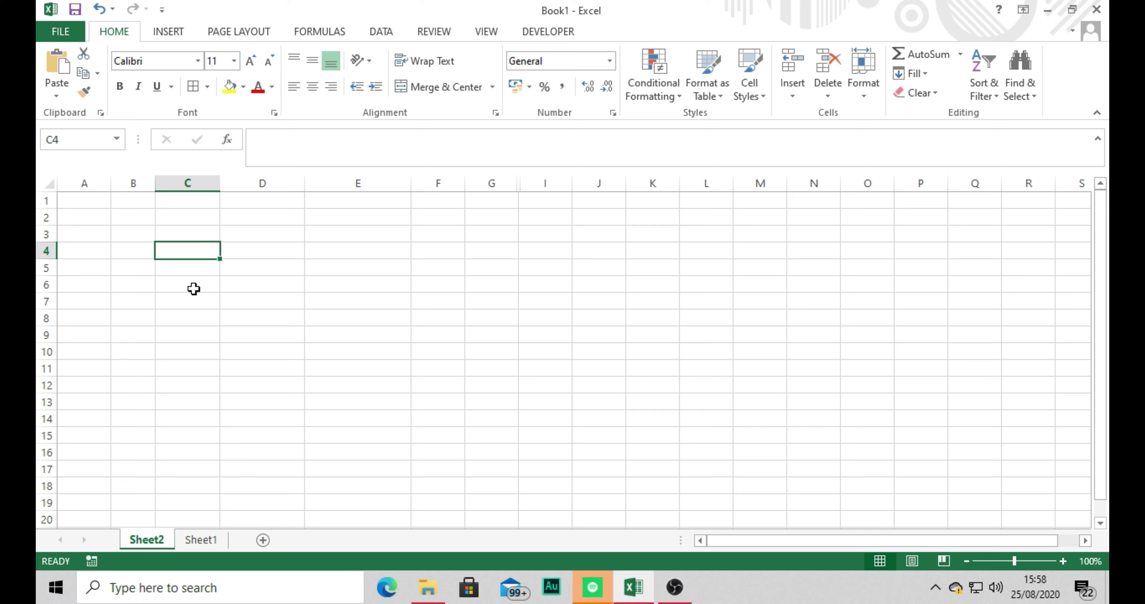
type("ARIL")
key("Return")
type("A")
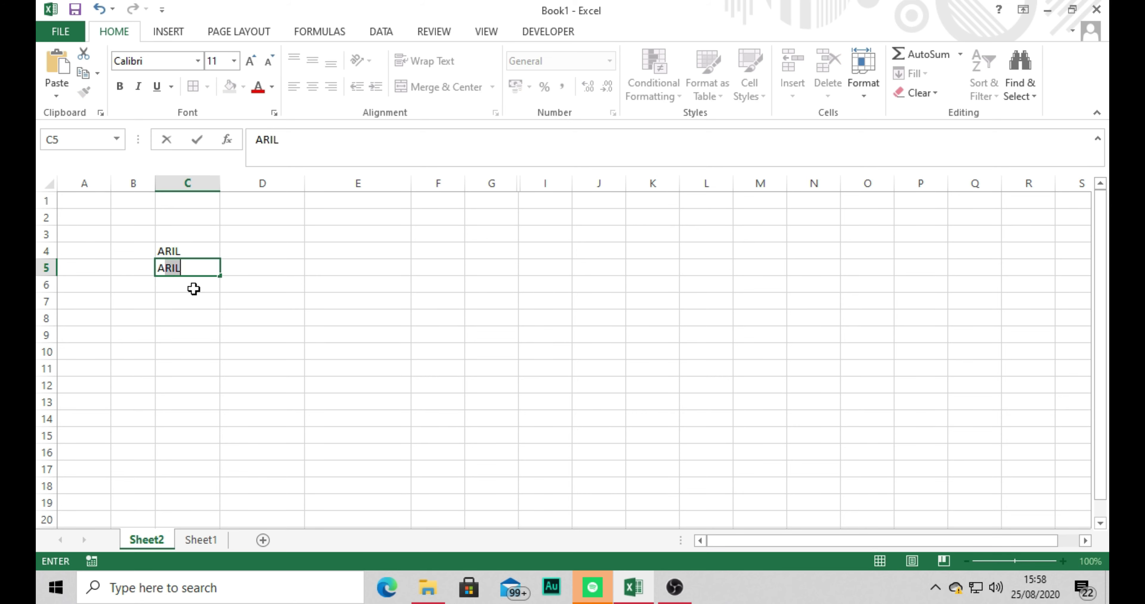
type("RI LASO")
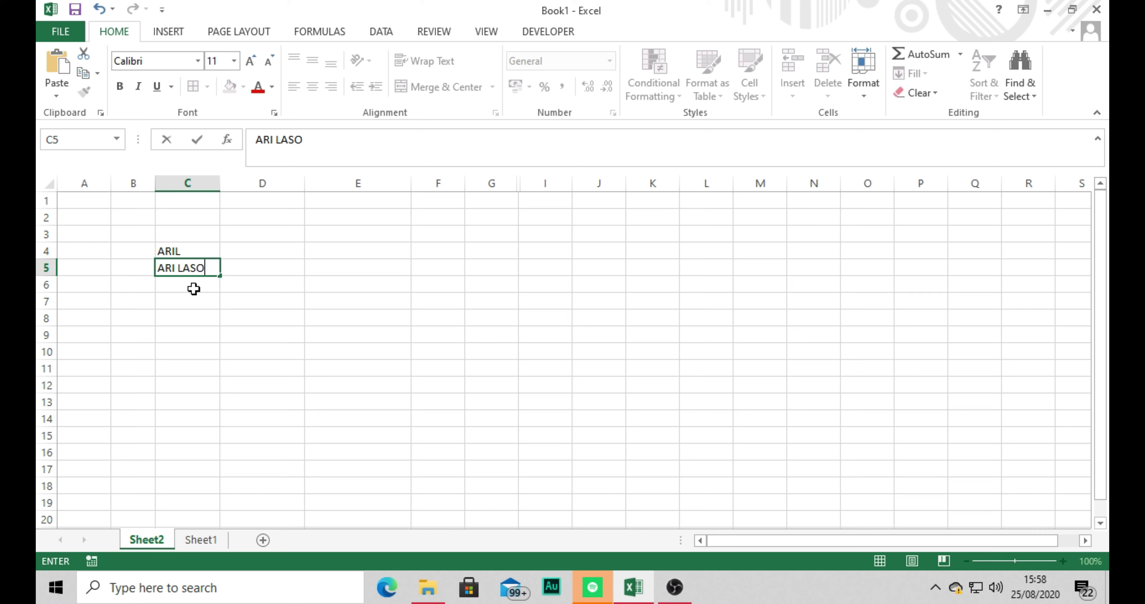
key("Return")
type("ANDI")
key("Return")
type("ARSA")
key("Return")
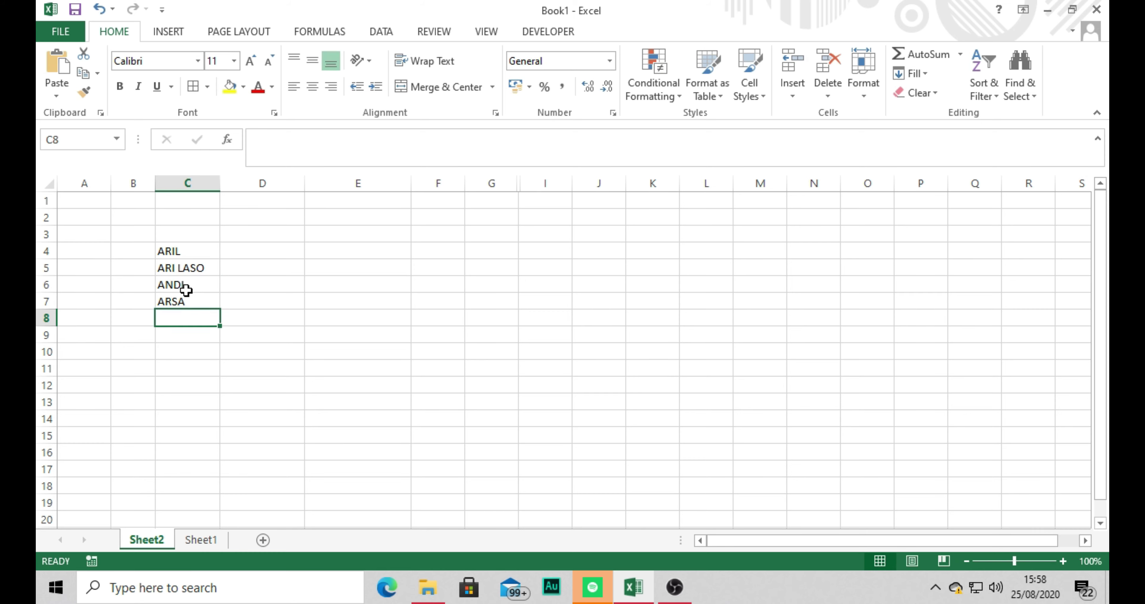
Add the headers NAMA KARYAWAN in C3 and MASUK in D3
left_click(186, 236)
type("NAM")
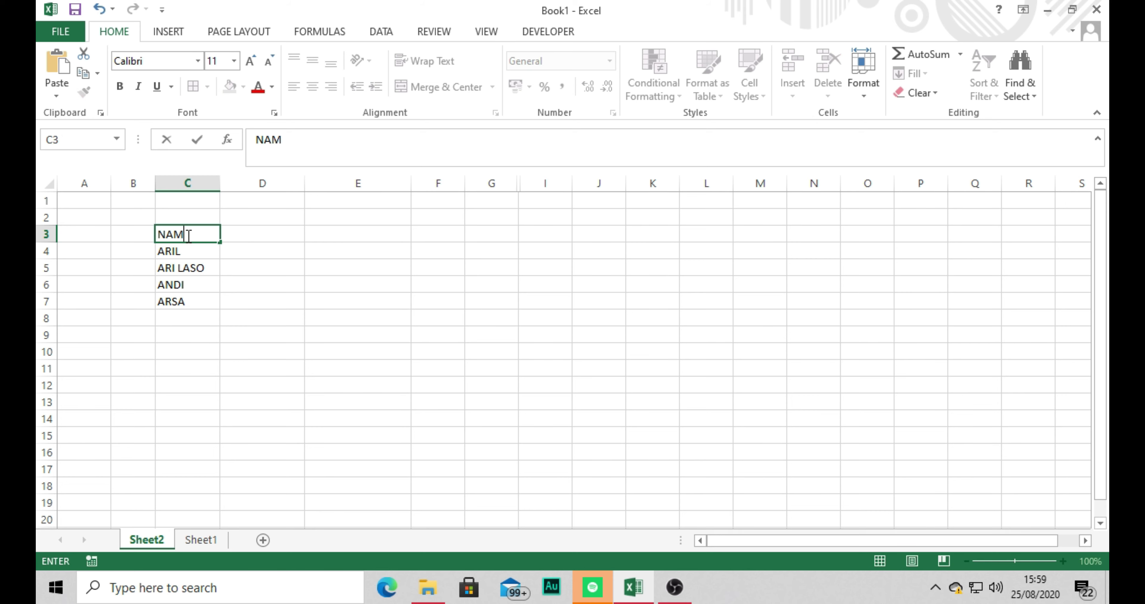
type("A KARYAWAN")
key("Tab")
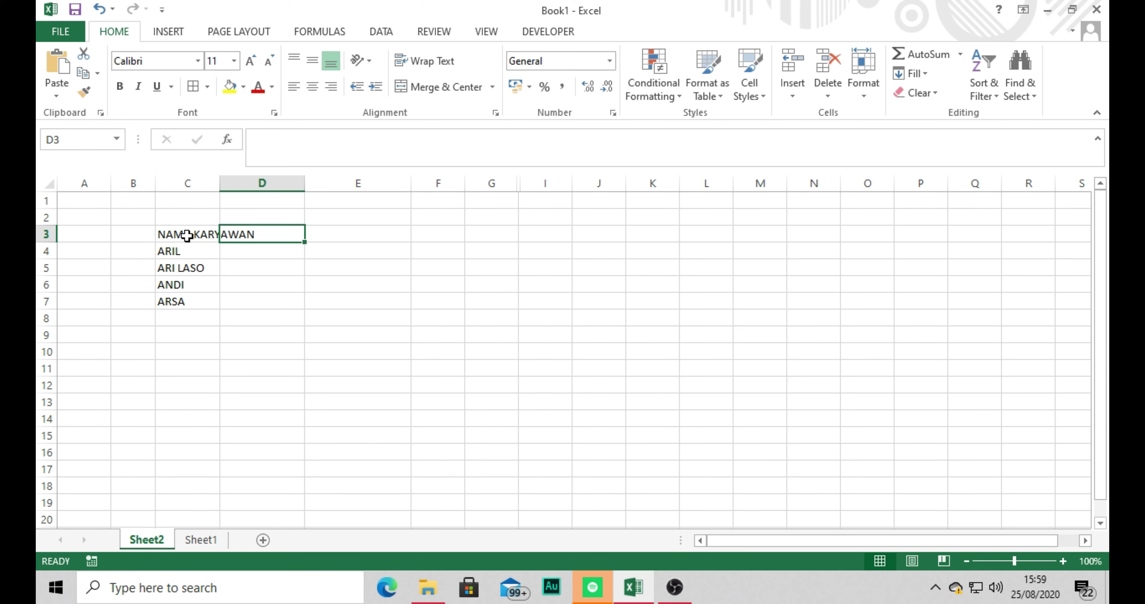
type("MASUK")
key("Down")
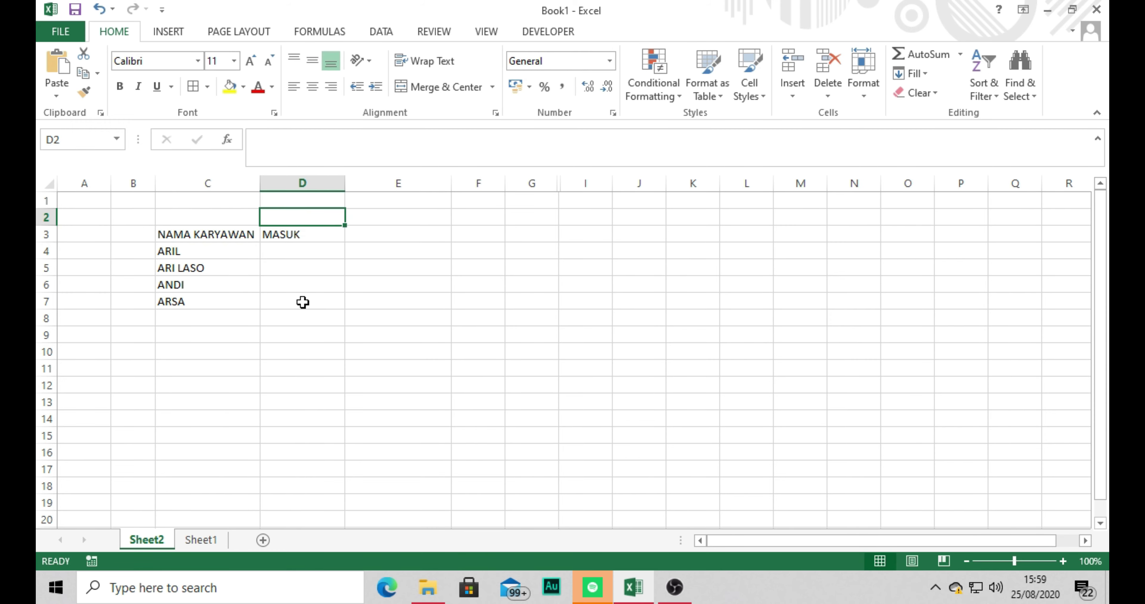
Start a TIME formula in D4 with RANDBETWEEN(6;8) as the hour argument
left_click(289, 253)
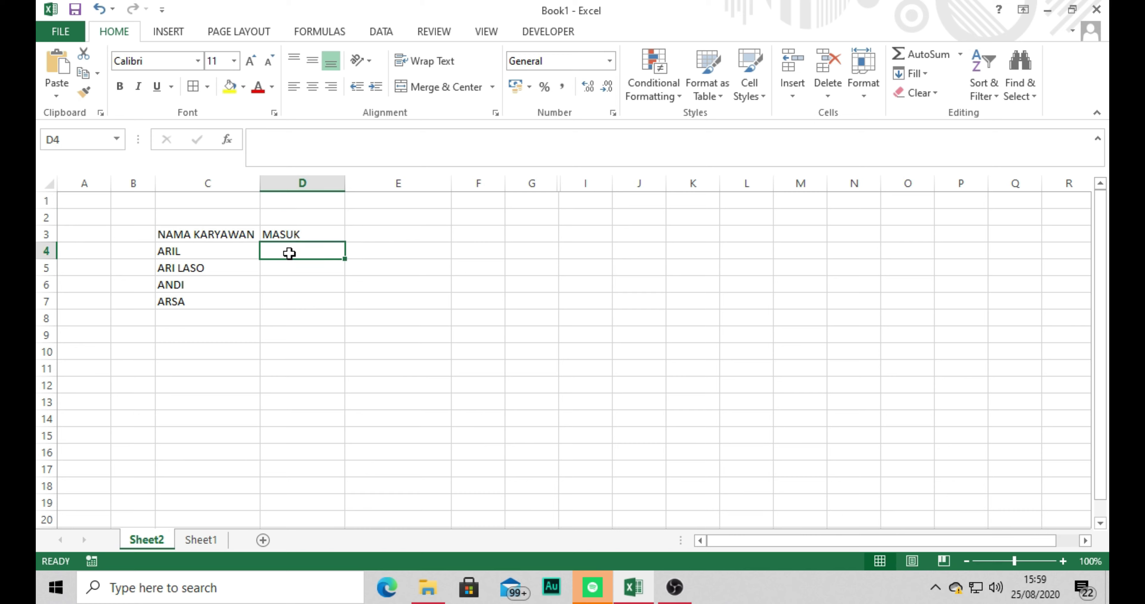
left_click(283, 144)
type("=")
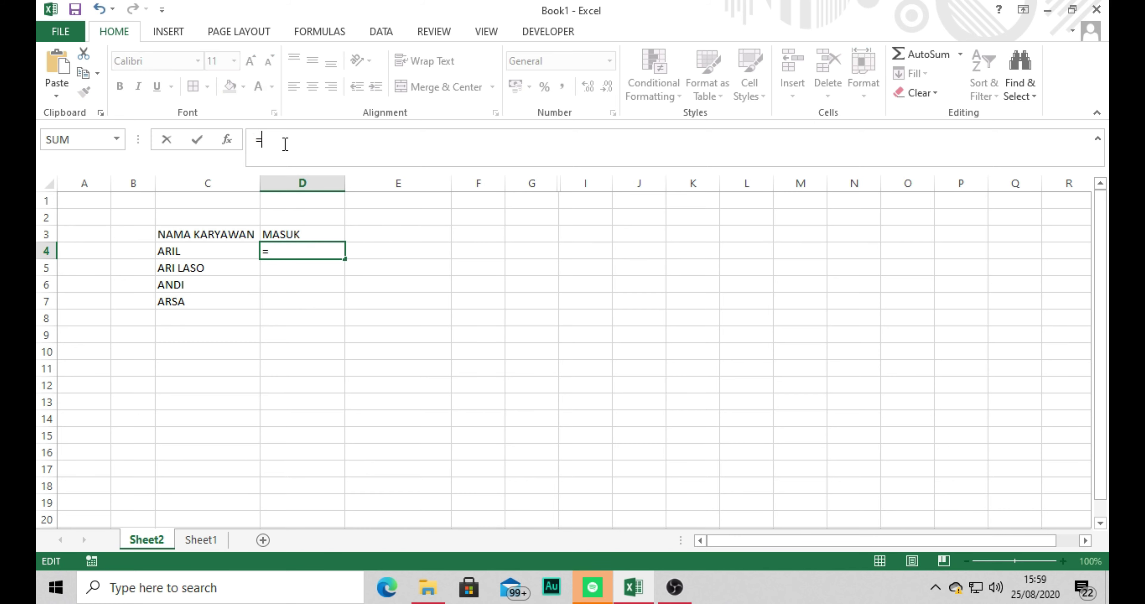
type("TI")
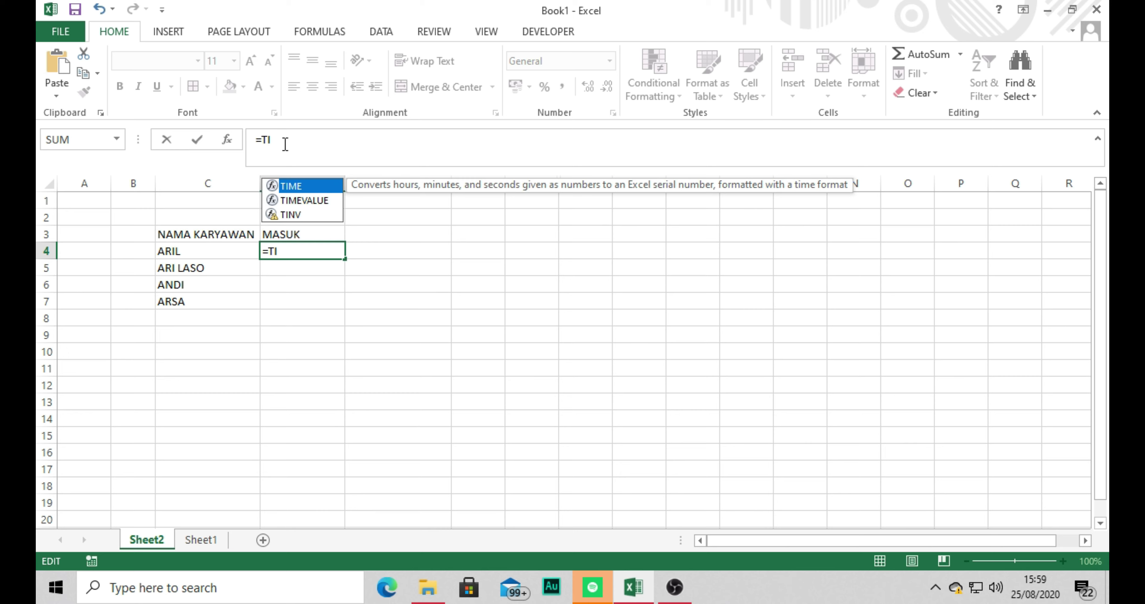
type("ME(")
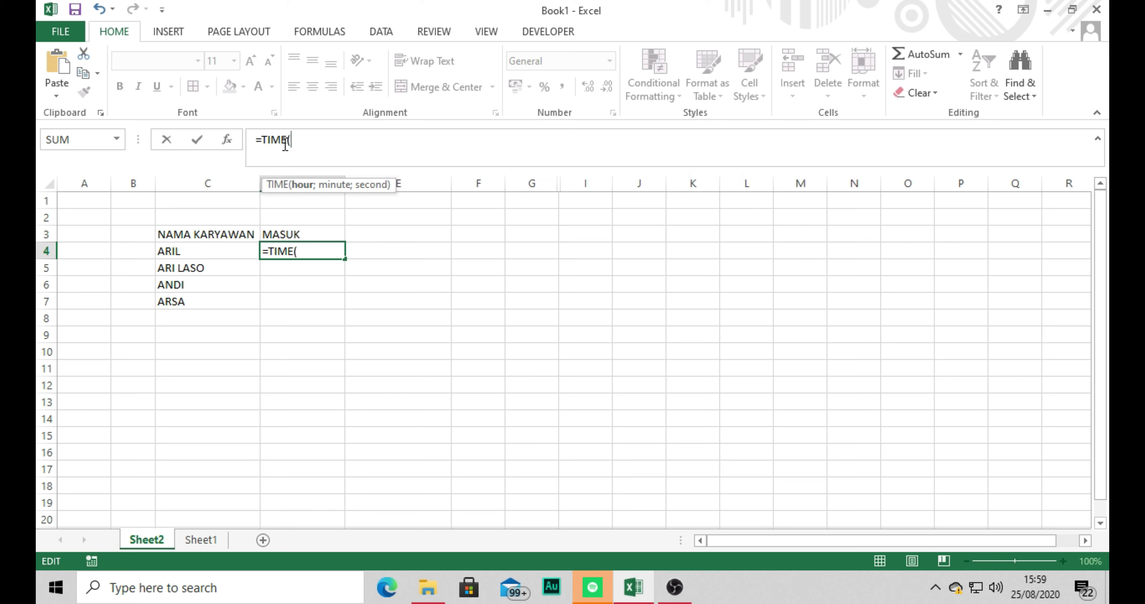
type("RA")
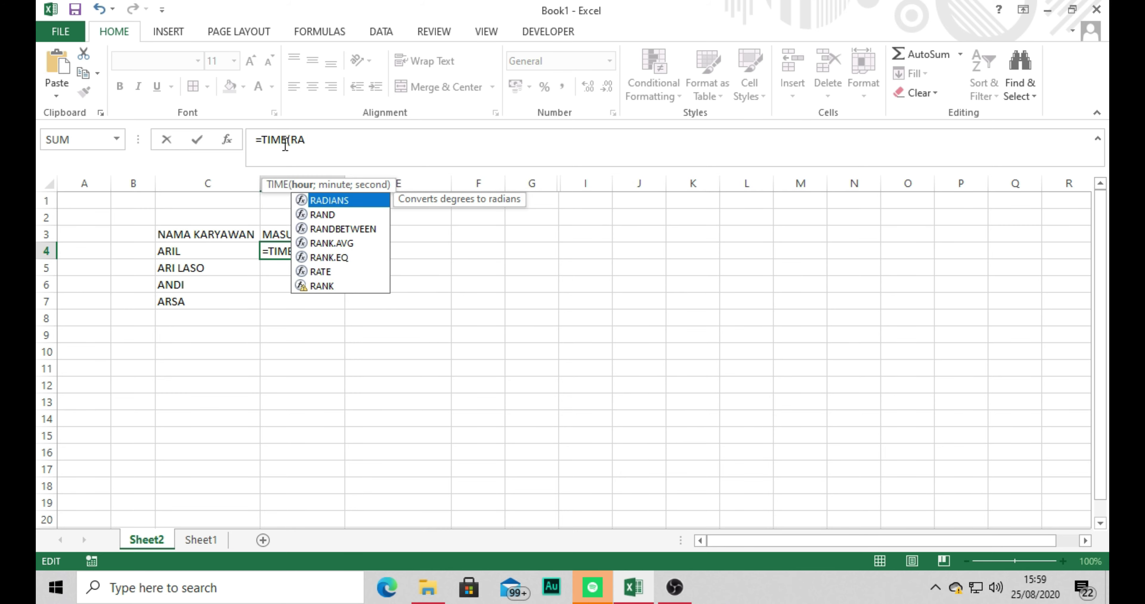
type("ND")
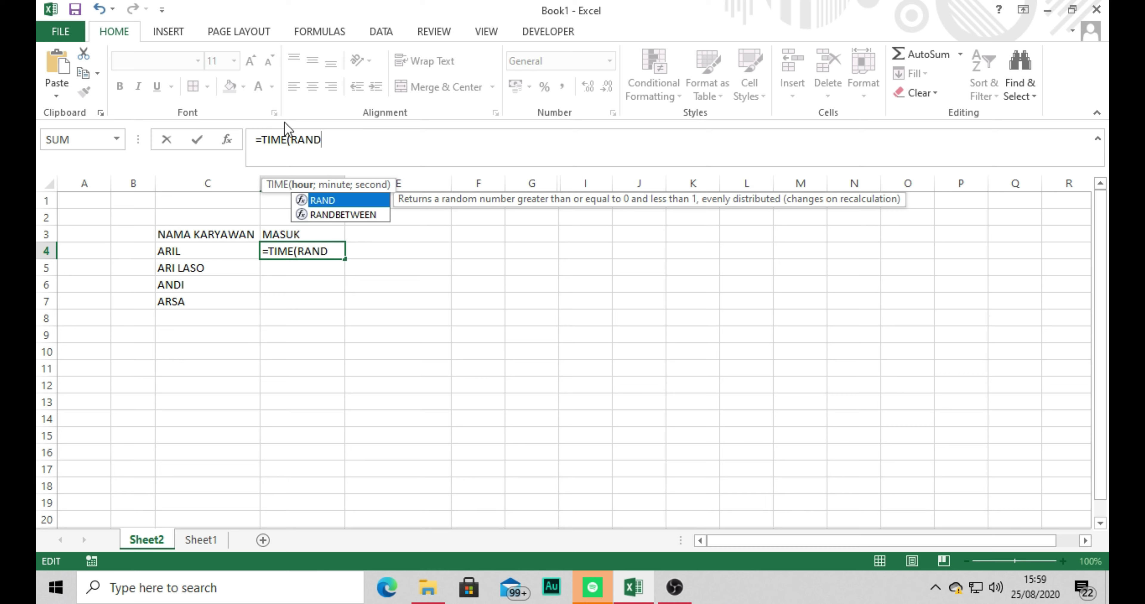
double_click(346, 214)
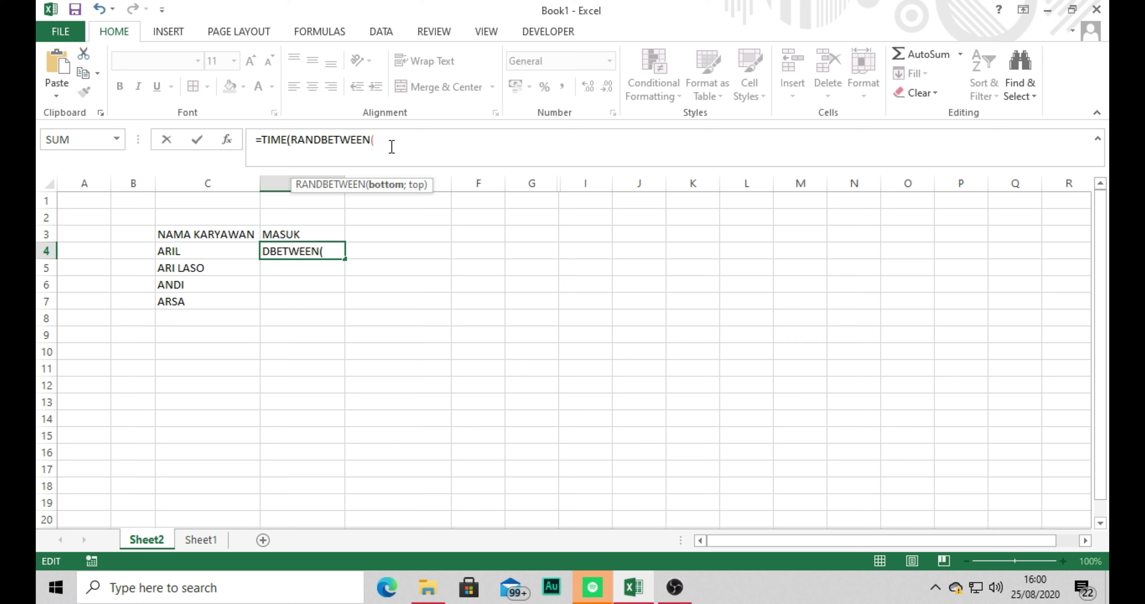
type("6")
type(";8)")
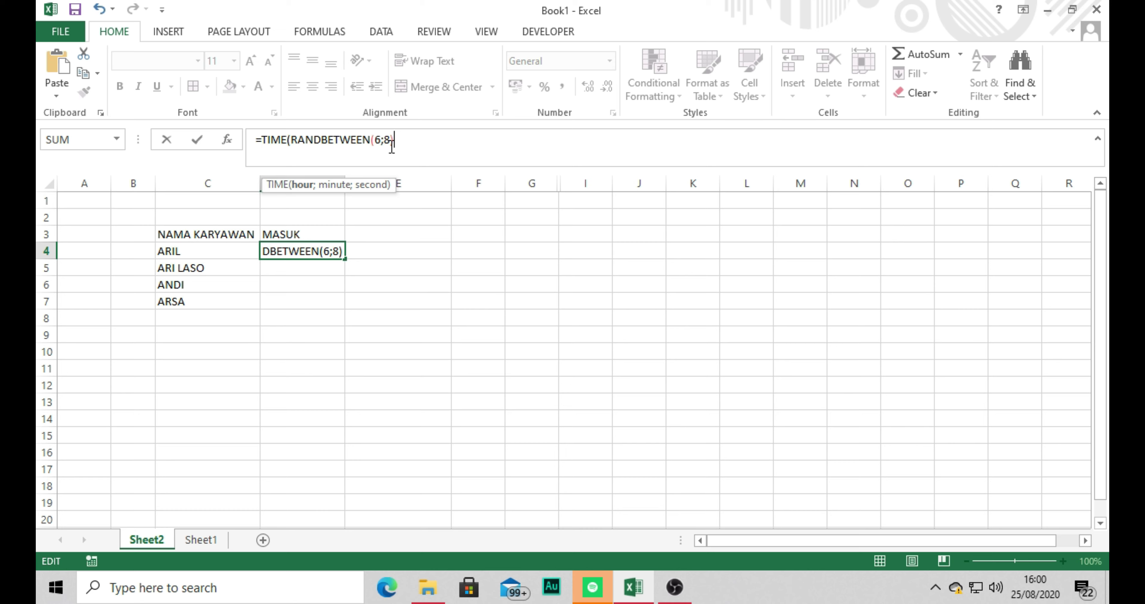
Add a semicolon after the hour argument, then copy the "(RANDBETWEEN(6;8);" part and paste it twice at the formula's end
type(";")
key("shift+Left")
key("shift+Left")
key("shift+Left")
key("shift+Left")
key("shift+Left")
key("shift+Left")
key("shift+Left")
key("shift+Left")
key("shift+Left")
key("shift+Left")
key("shift+Left")
key("shift+Left")
key("shift+Left")
key("shift+Left")
key("shift+Left")
key("shift+Left")
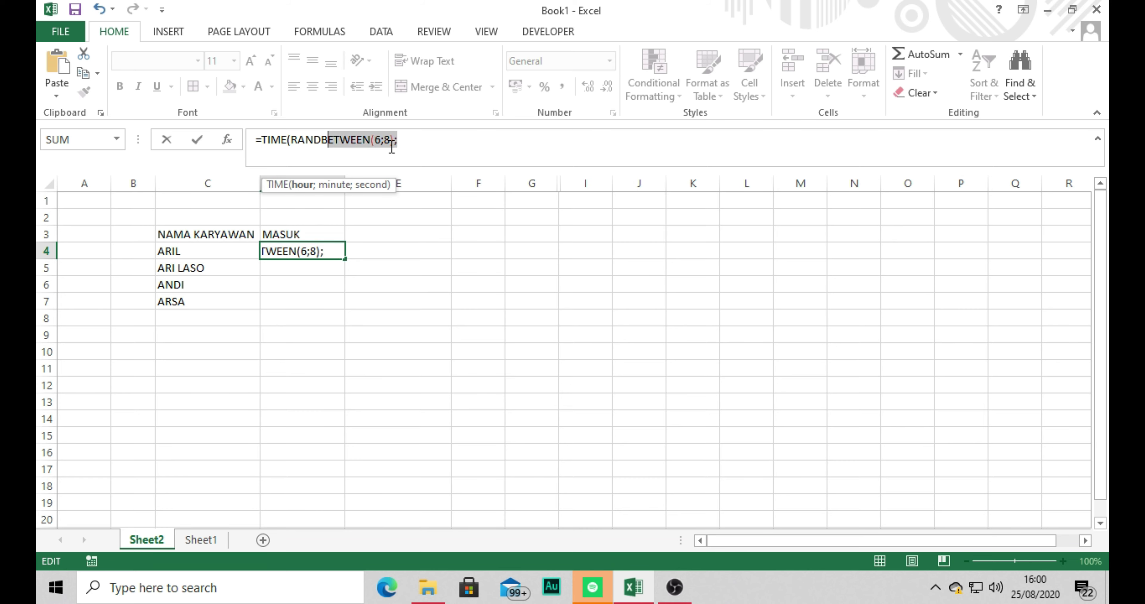
key("shift+Left")
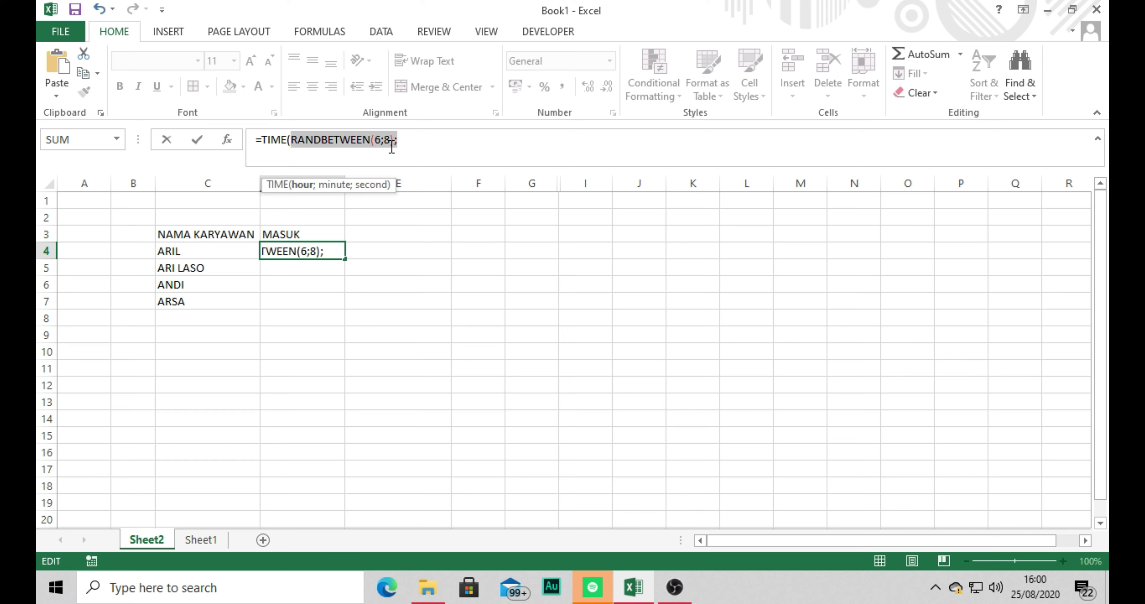
key("shift+Left")
key("ctrl+c")
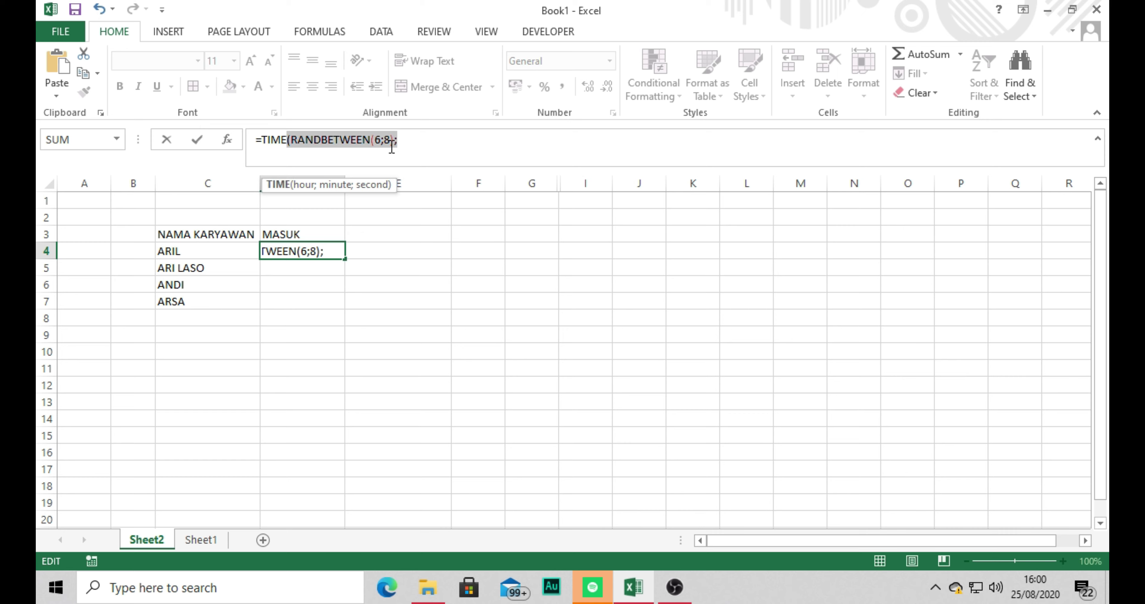
key("Right")
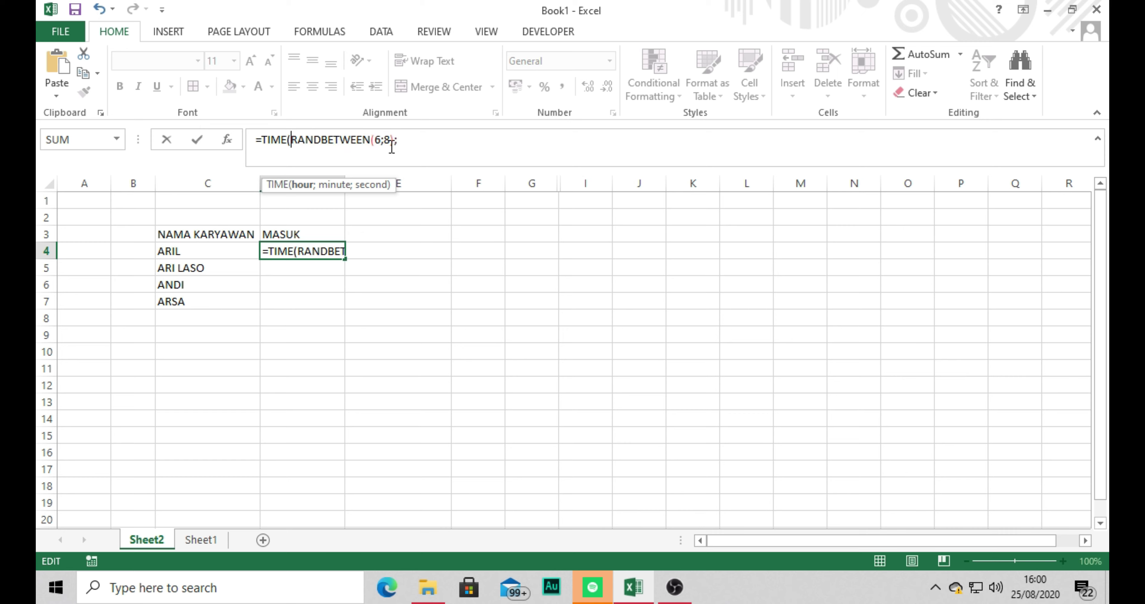
key("End")
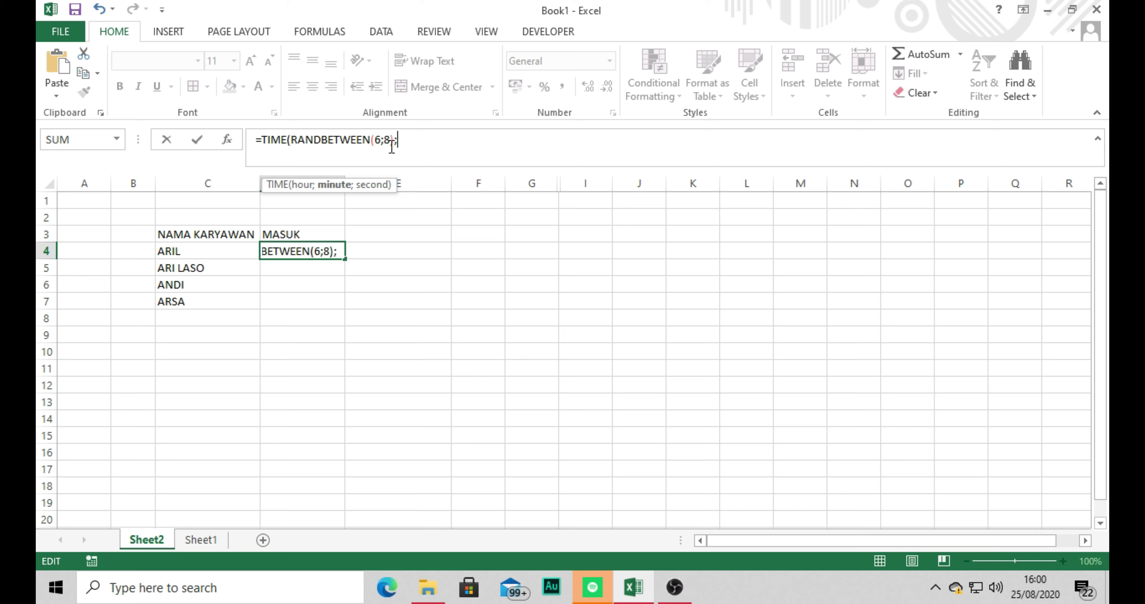
key("ctrl+v")
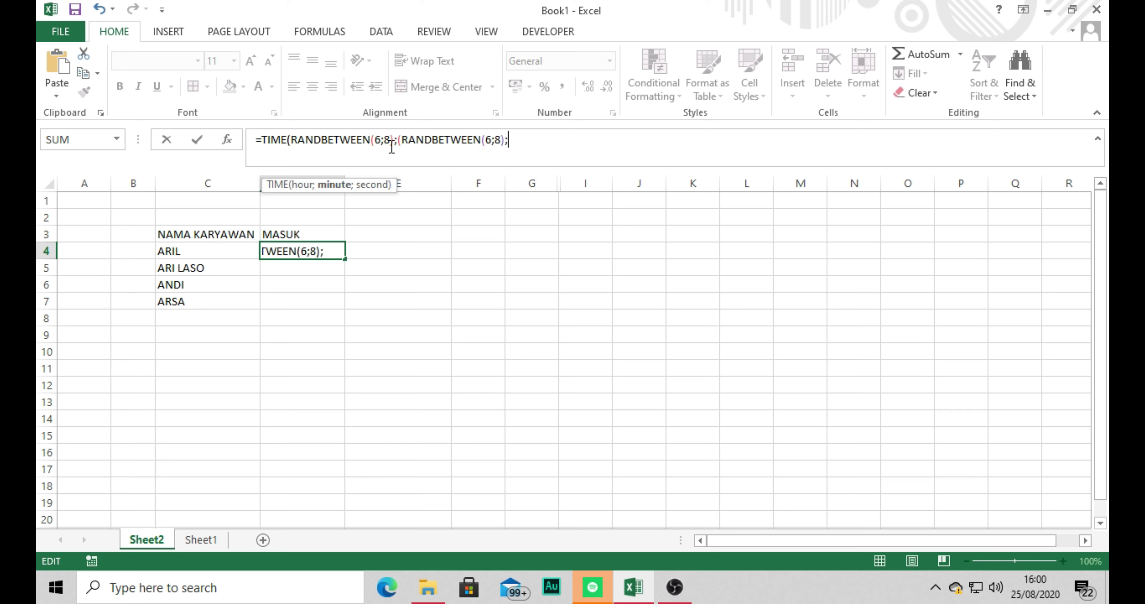
key("ctrl+v")
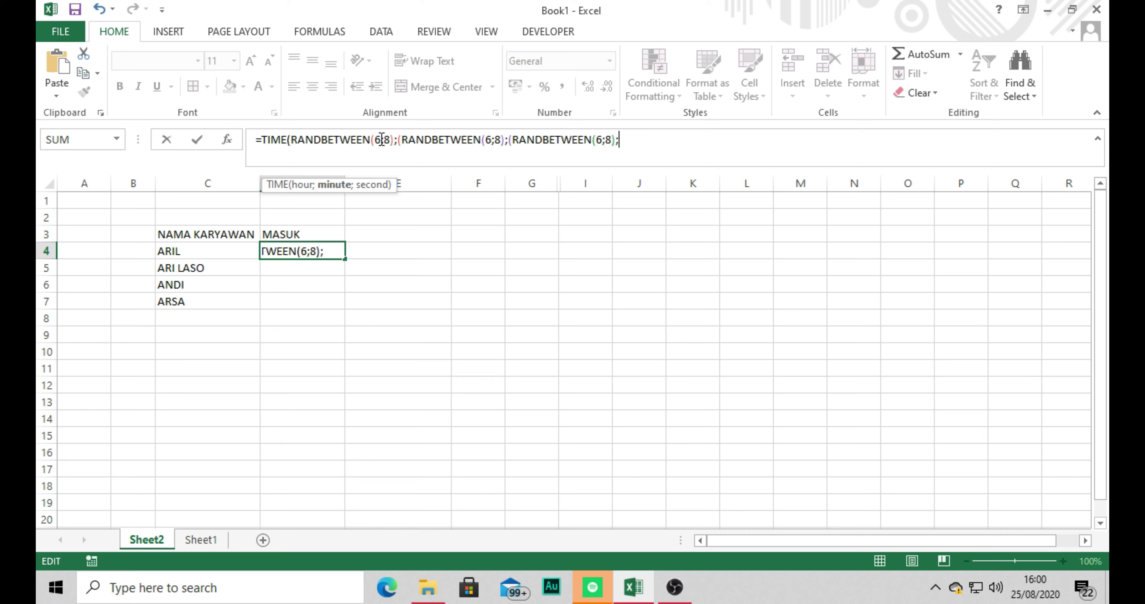
Change the range of the second RANDBETWEEN, the minute argument, to 0;60
left_click_drag(373, 140, 390, 139)
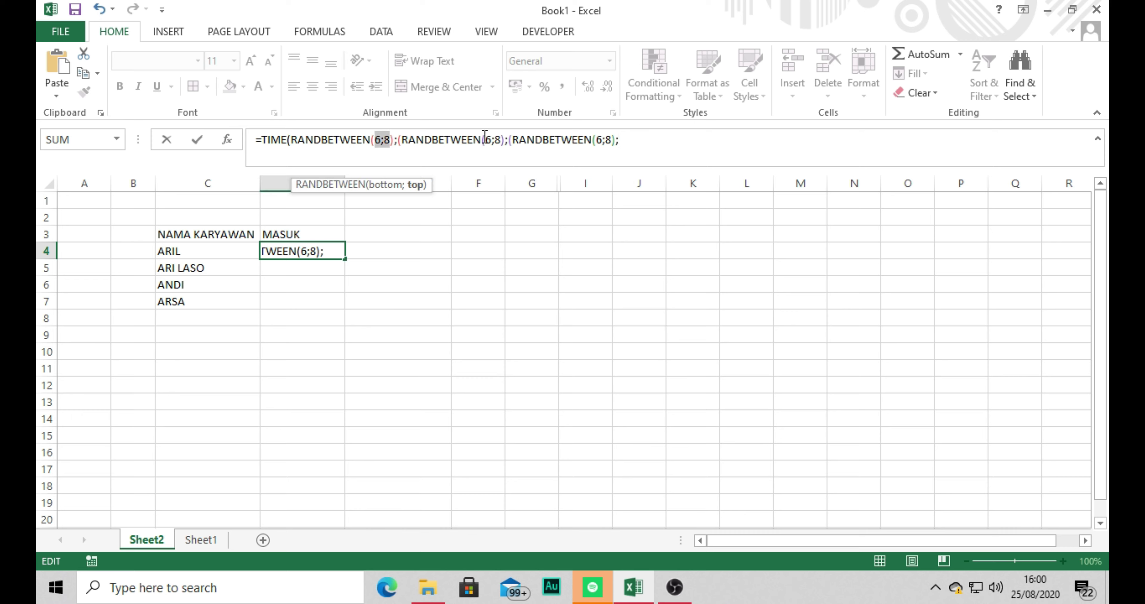
left_click_drag(484, 140, 500, 142)
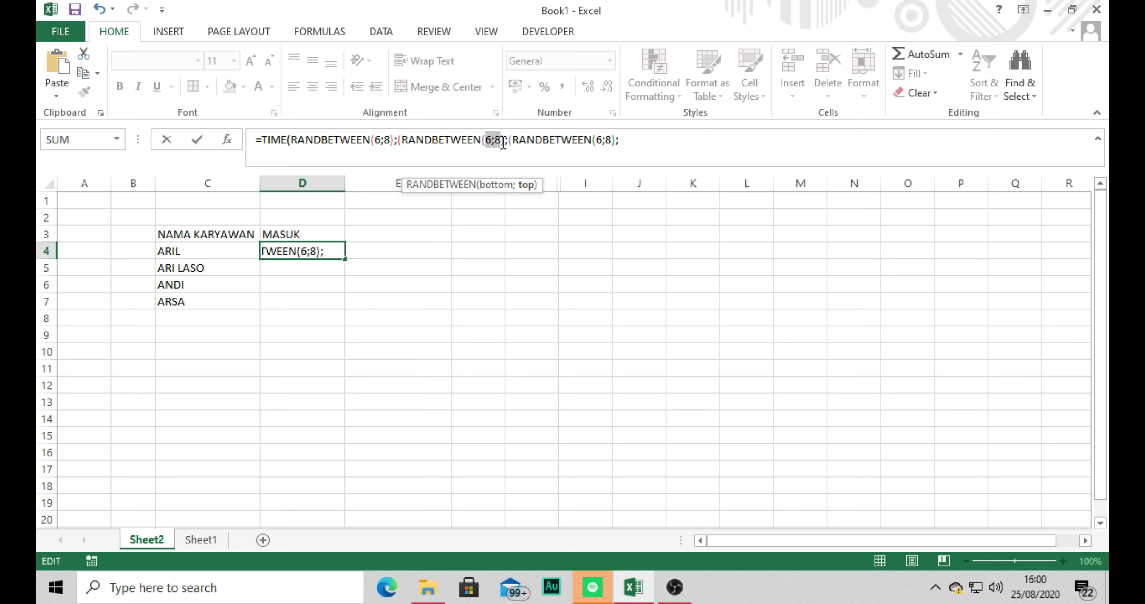
key("BackSpace")
key("BackSpace")
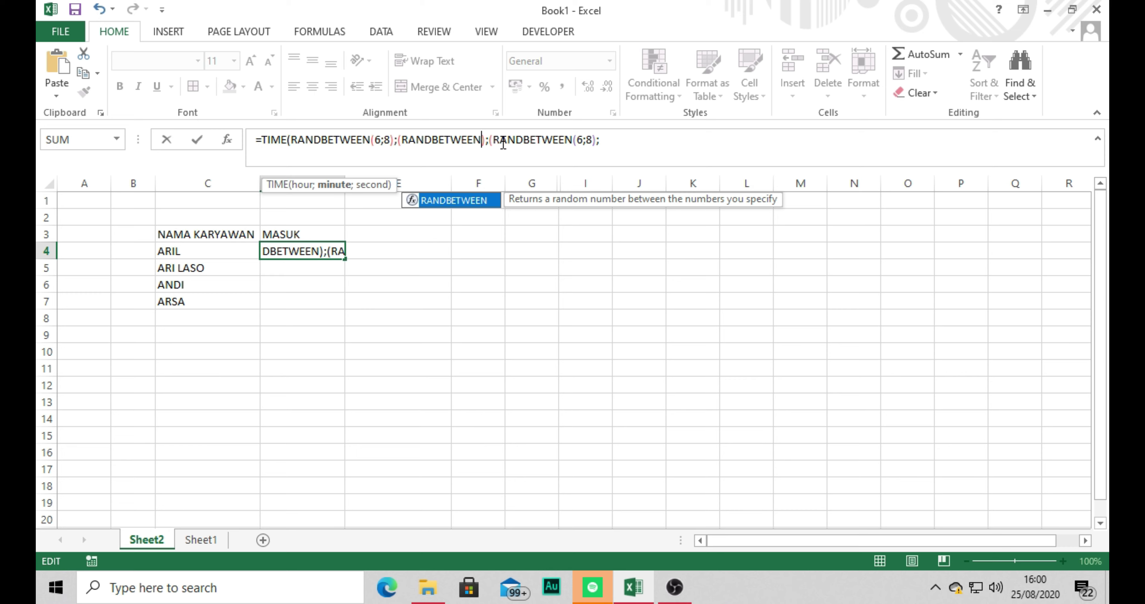
type("(0;")
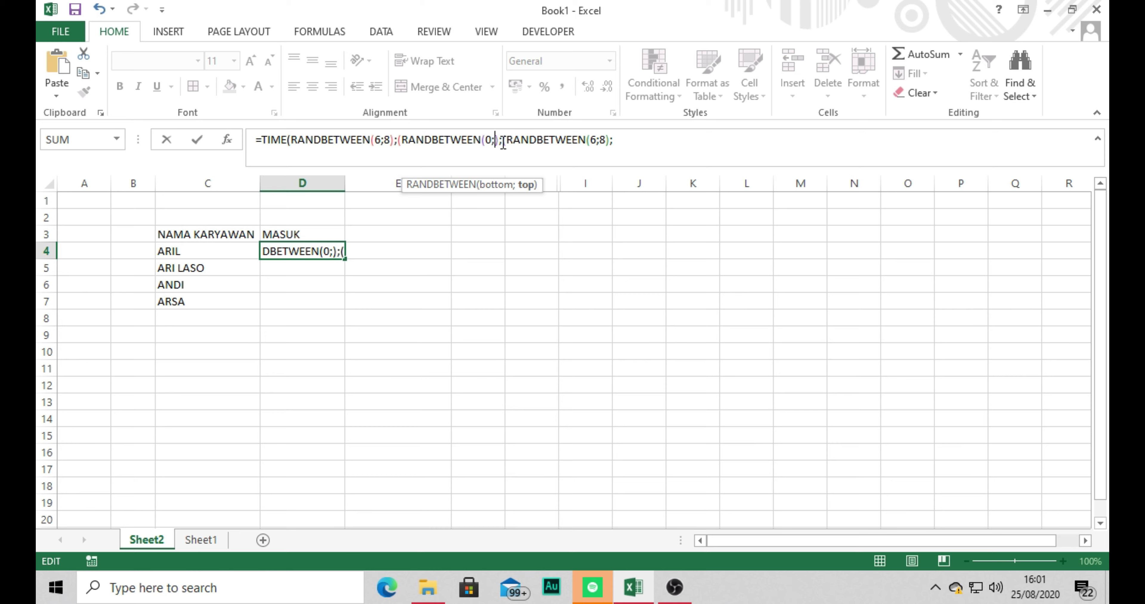
type("60")
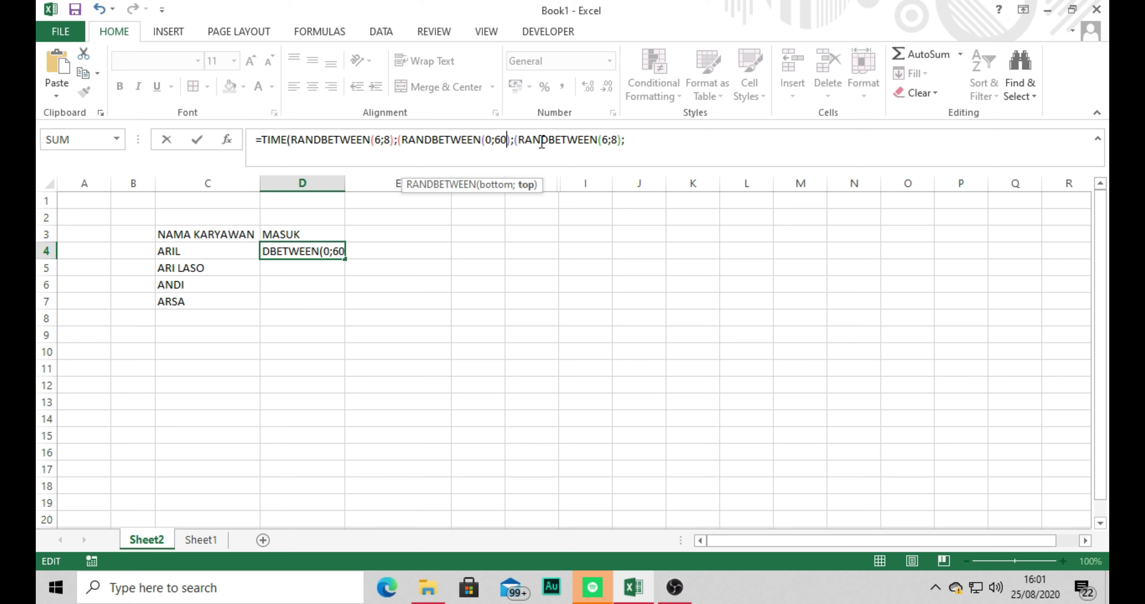
Remove the extra opening parentheses before the second and third RANDBETWEEN functions
left_click_drag(541, 142, 591, 141)
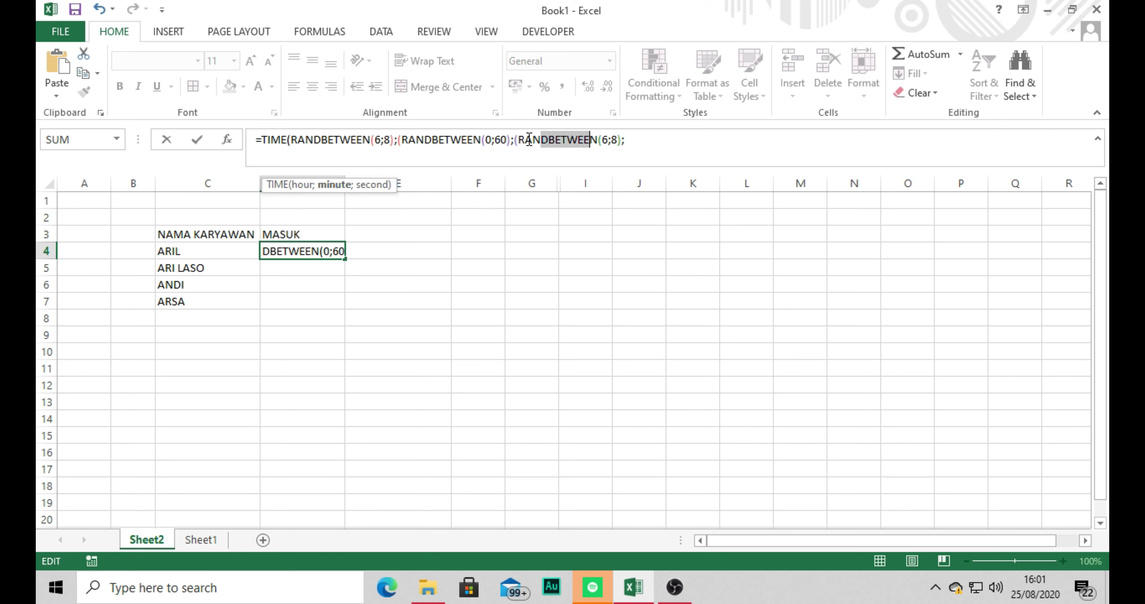
left_click(518, 141)
key("BackSpace")
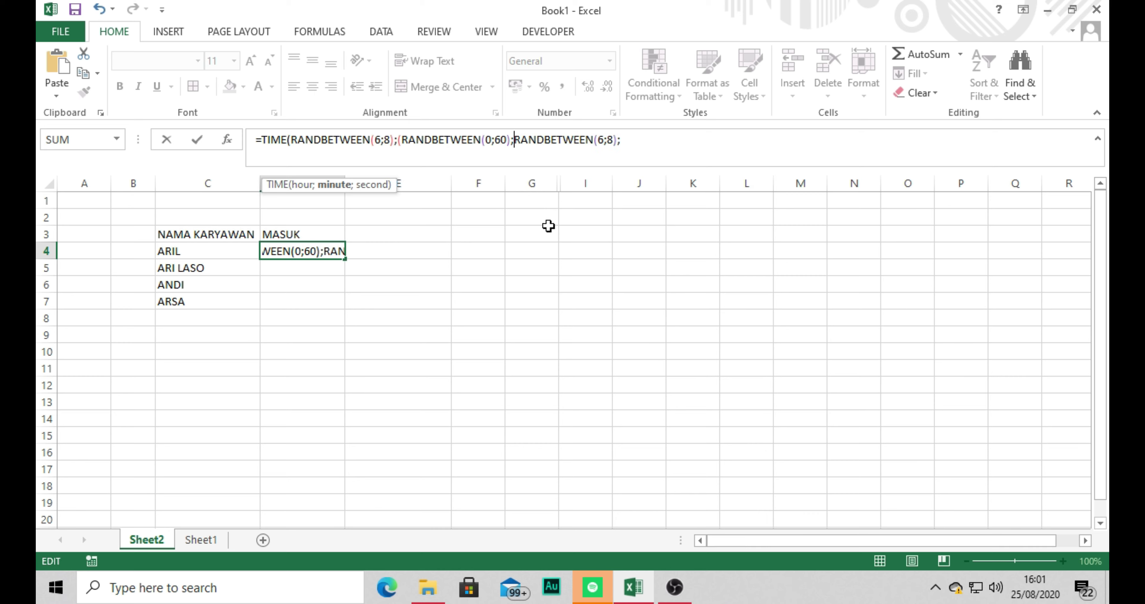
left_click(402, 140)
key("BackSpace")
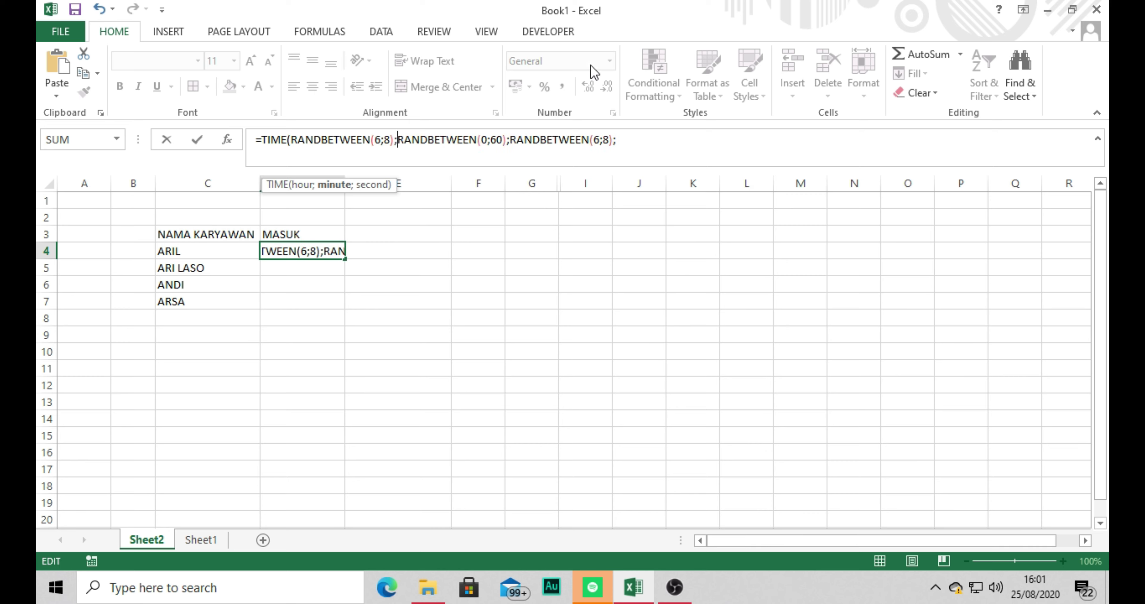
Set the third RANDBETWEEN range to 0;60 and complete the formula, replacing its trailing semicolon with a closing parenthesis
left_click(599, 141)
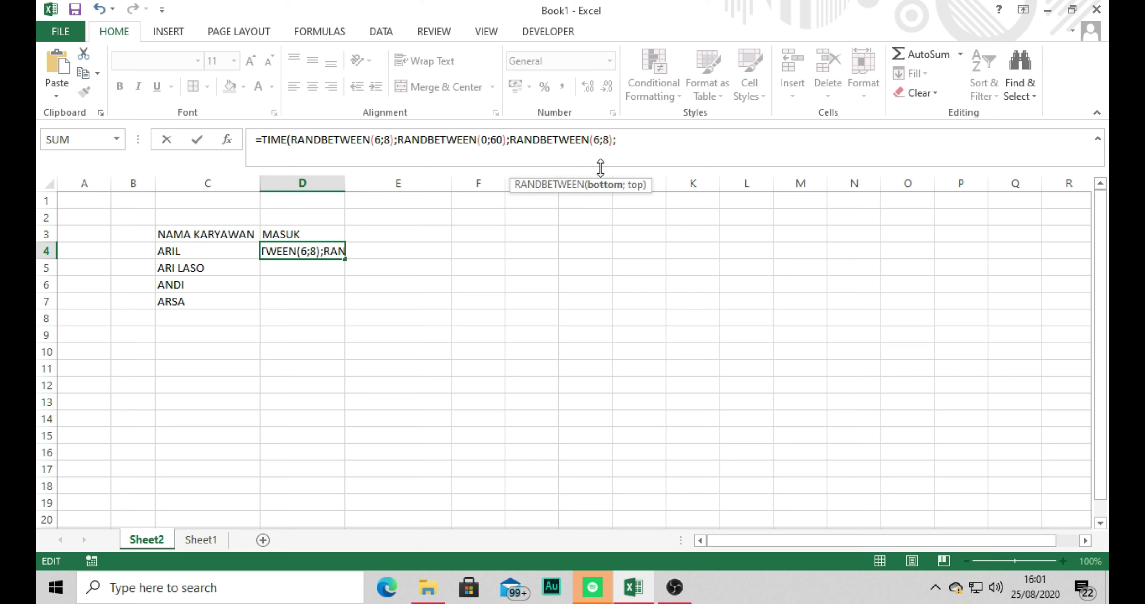
key("BackSpace")
type("0")
key("Right")
key("Right")
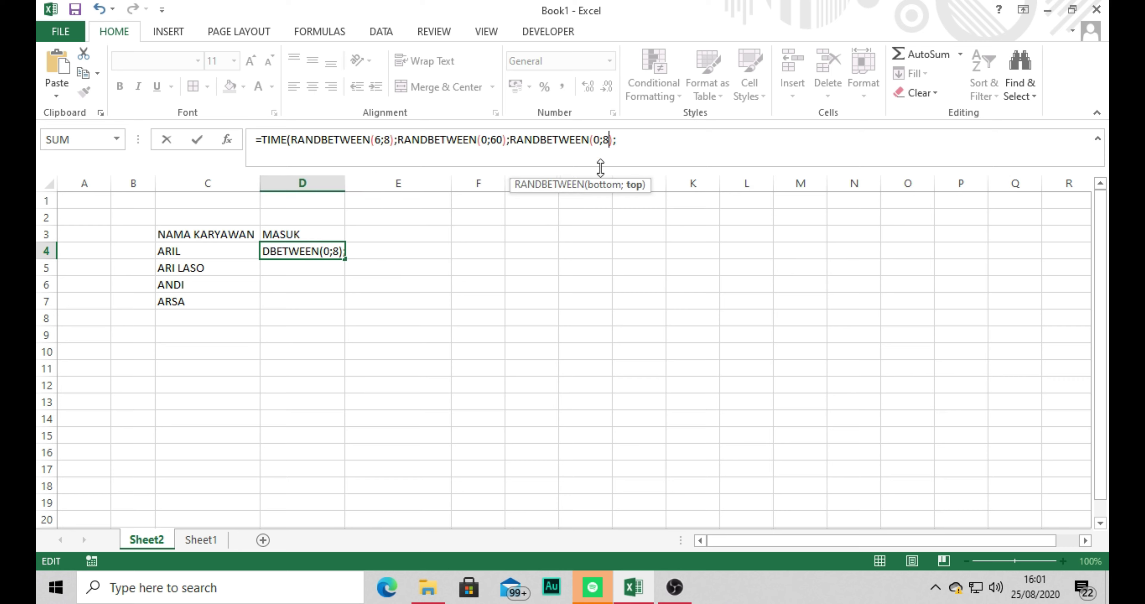
key("BackSpace")
type("60")
key("Right")
key("Right")
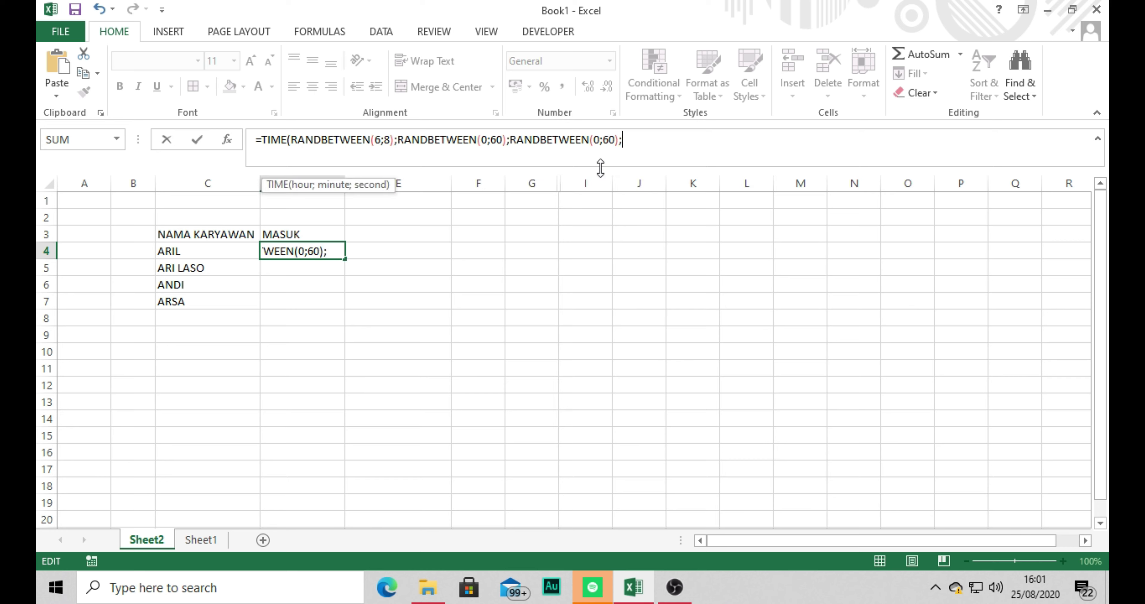
key("BackSpace")
type(")")
key("Return")
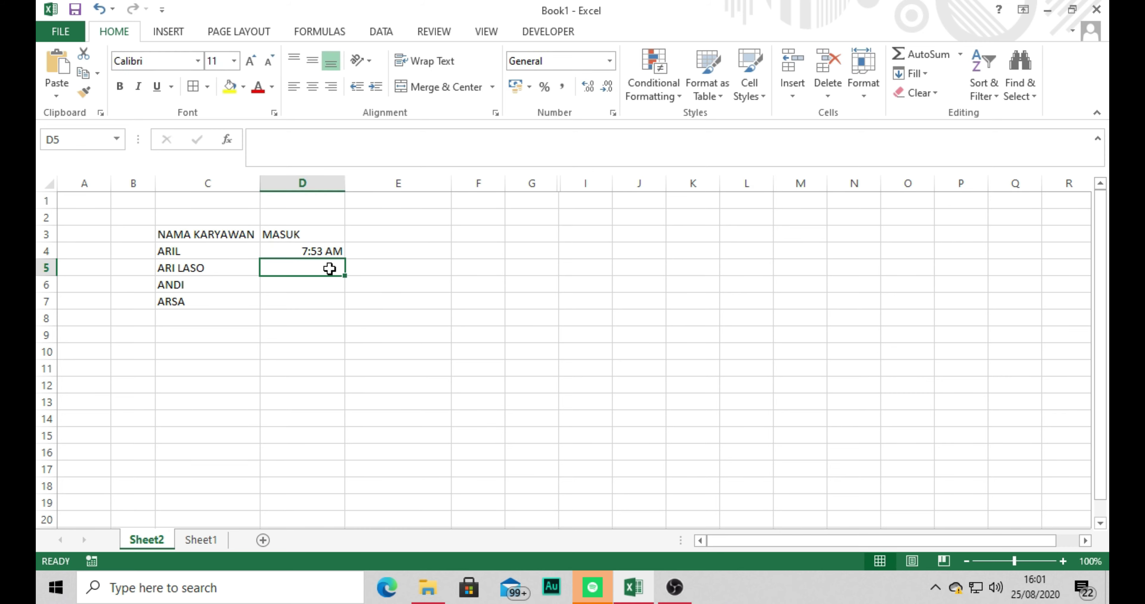
Fill the clock-in formula from D4 down to D7 and apply the Time number format to those cells
left_click(320, 250)
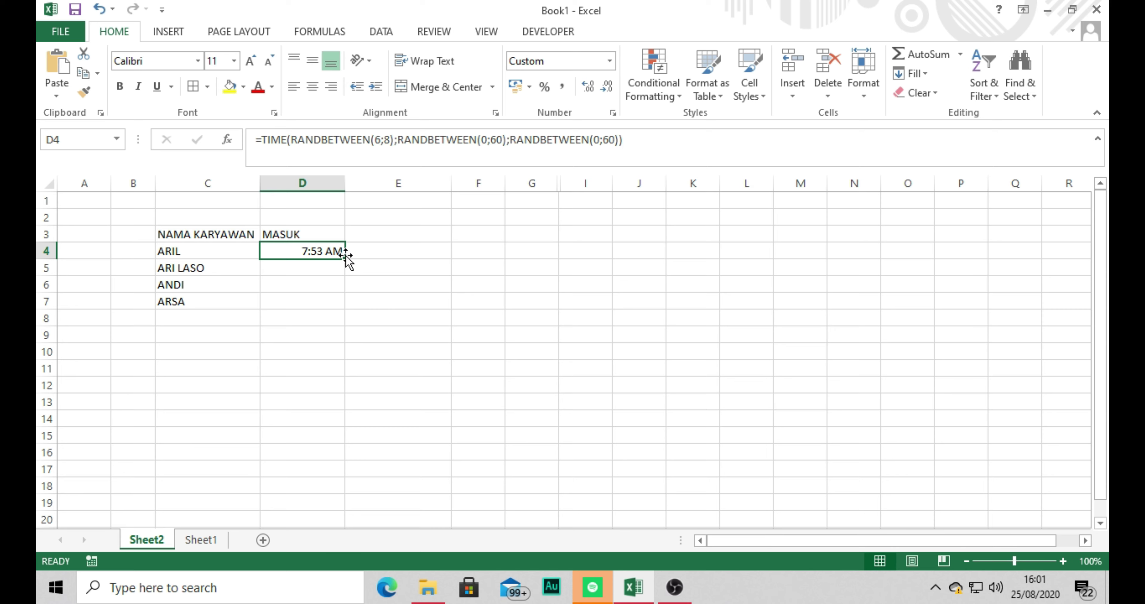
left_click_drag(346, 258, 339, 306)
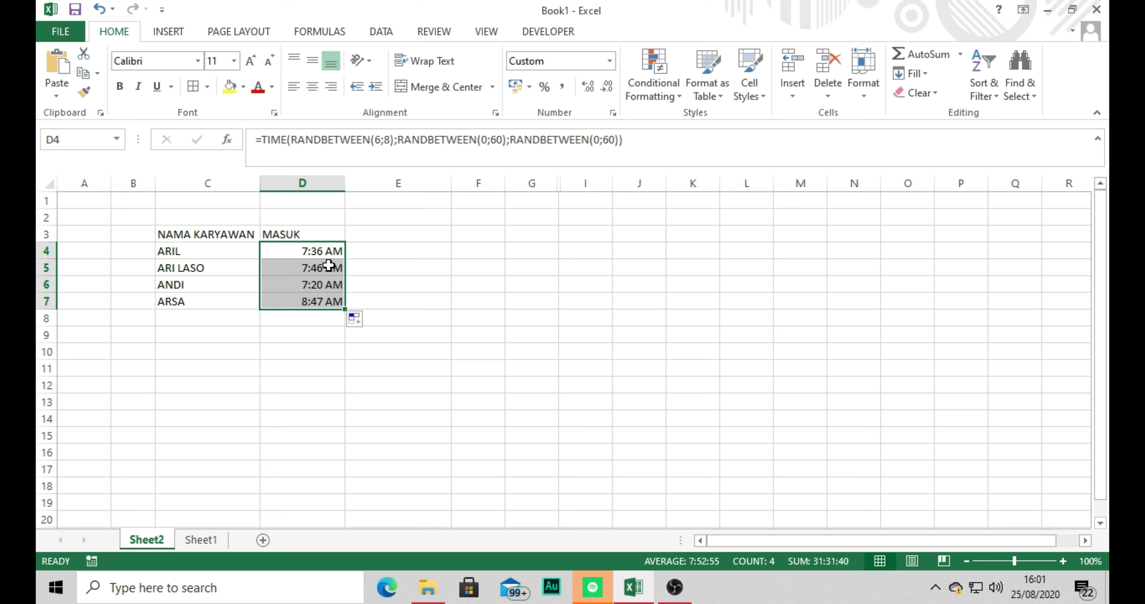
left_click(610, 61)
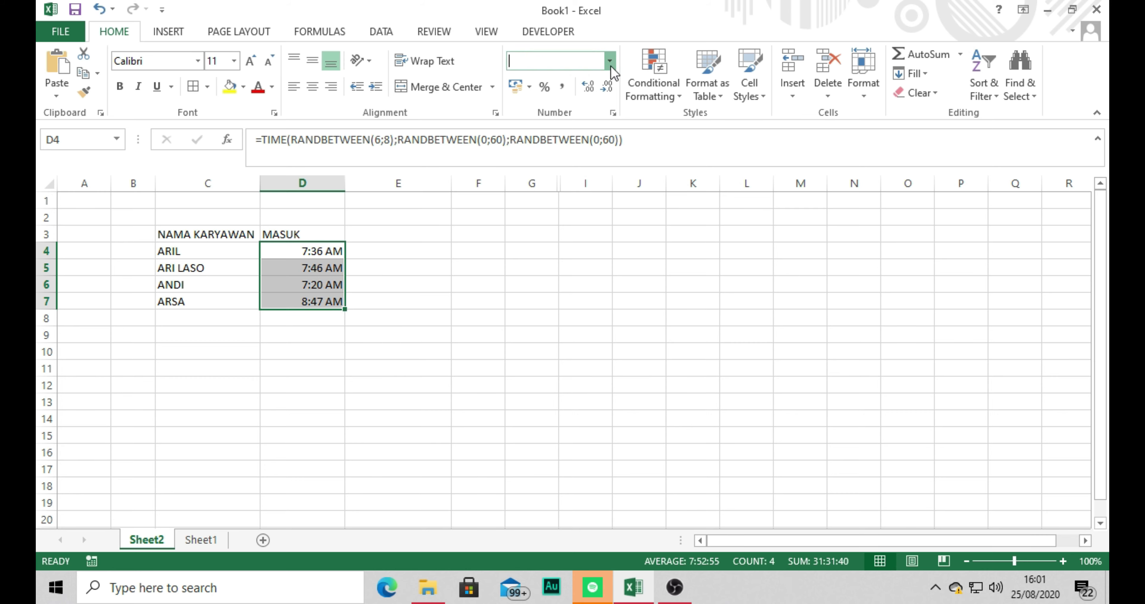
left_click(565, 323)
left_click(425, 284)
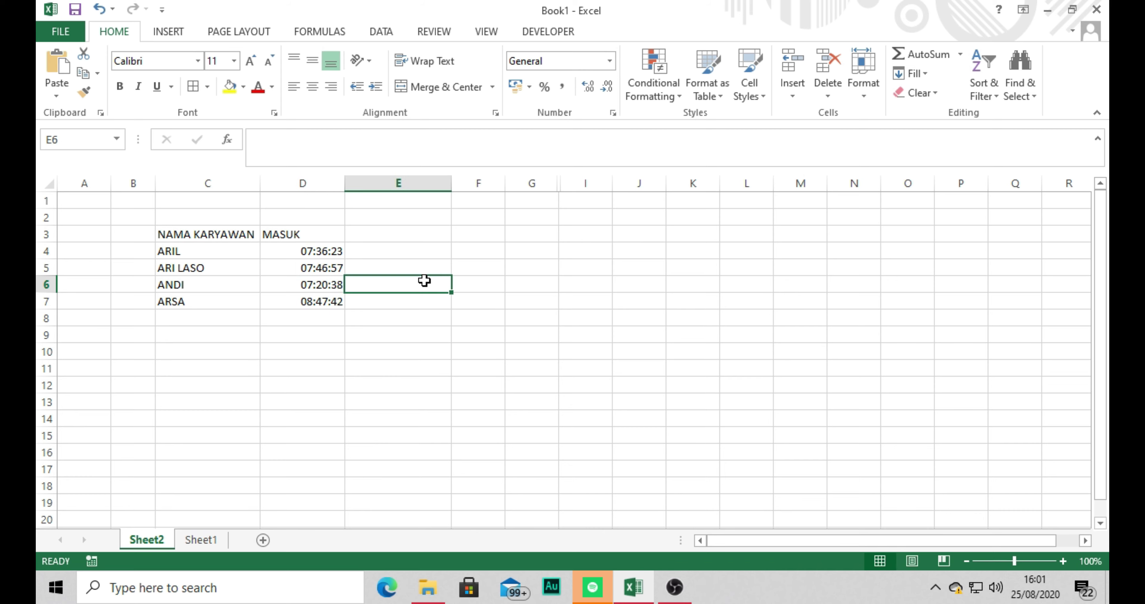
Enter 7:00:00 in D2, above the MASUK heading, as the reference start time
left_click(301, 223)
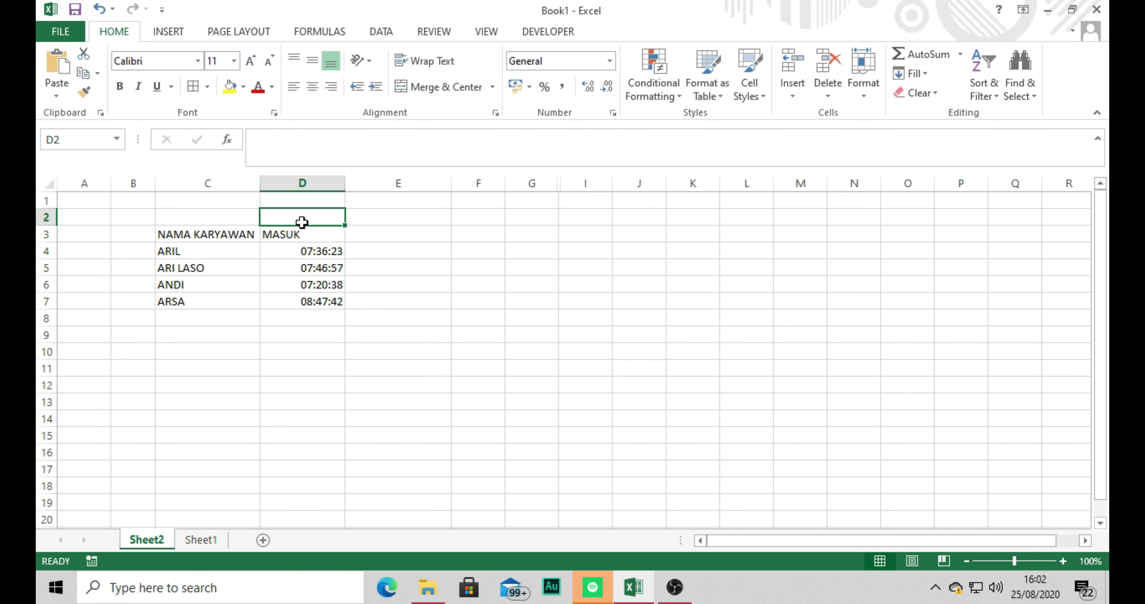
type("7")
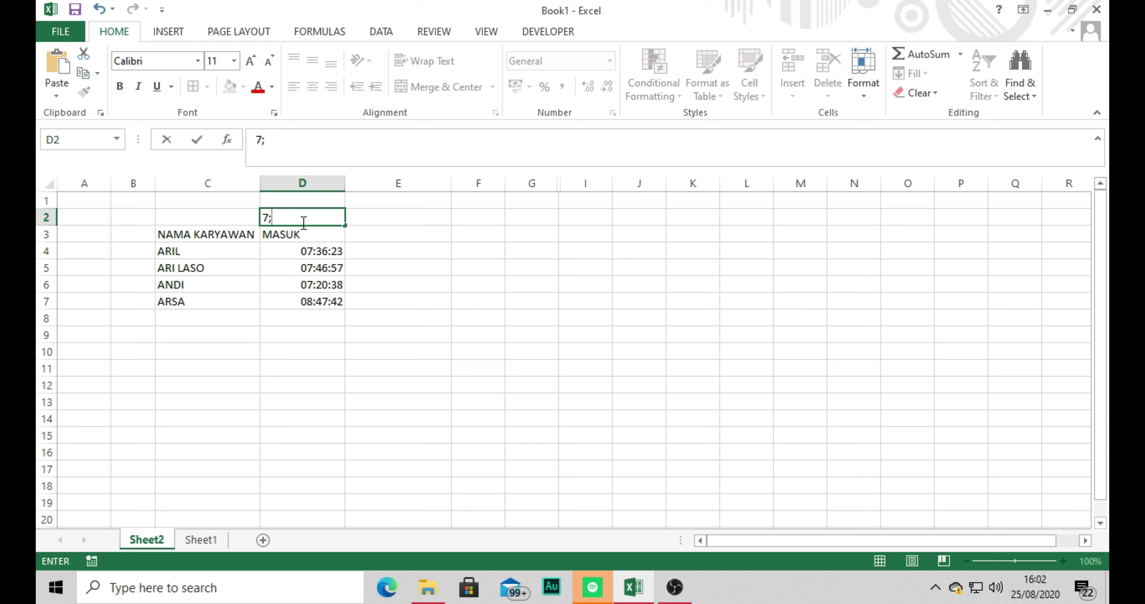
type(":00:00")
key("Return")
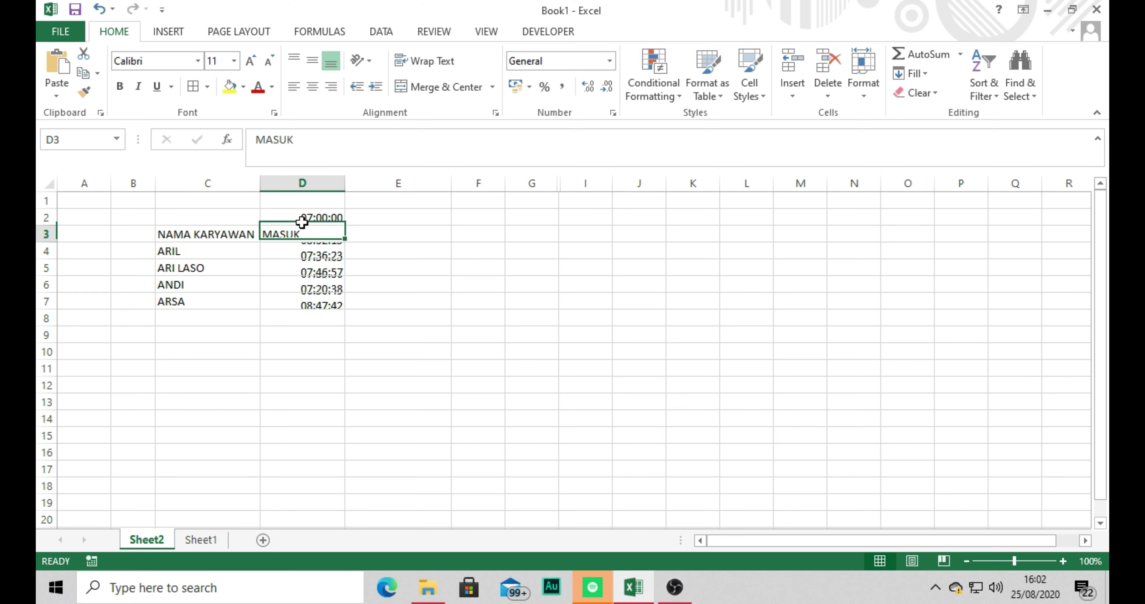
left_click(377, 234)
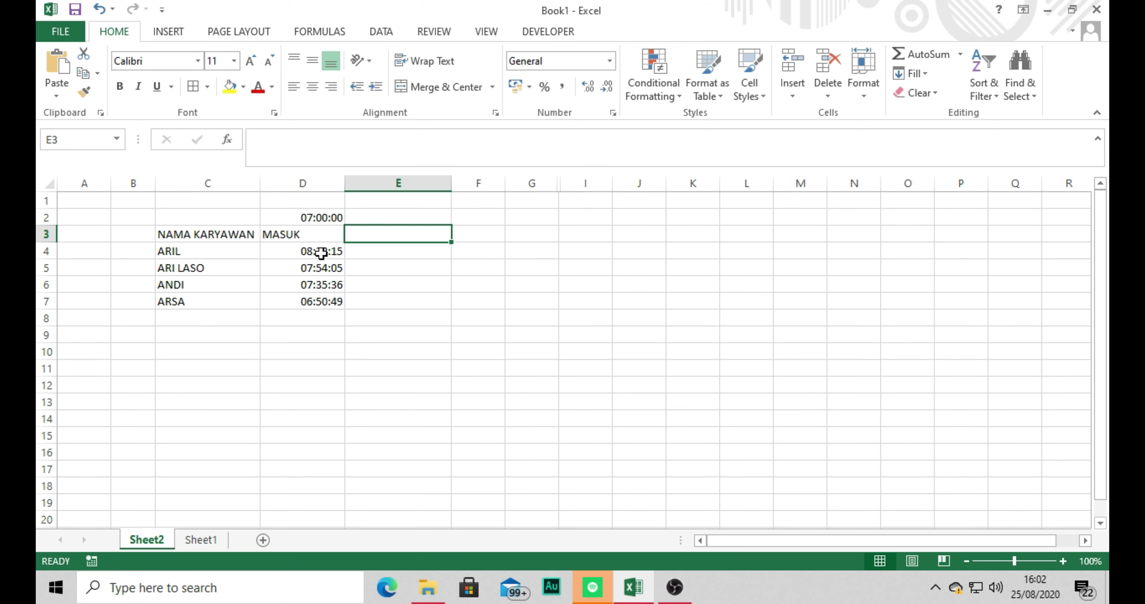
left_click(311, 253)
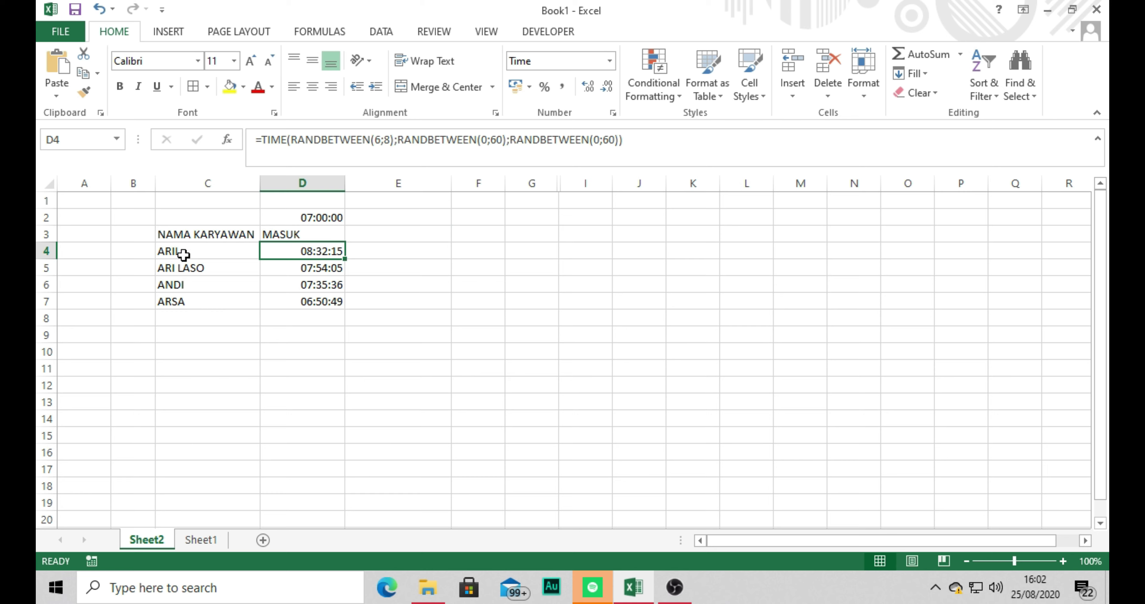
left_click_drag(306, 251, 308, 305)
left_click(319, 218)
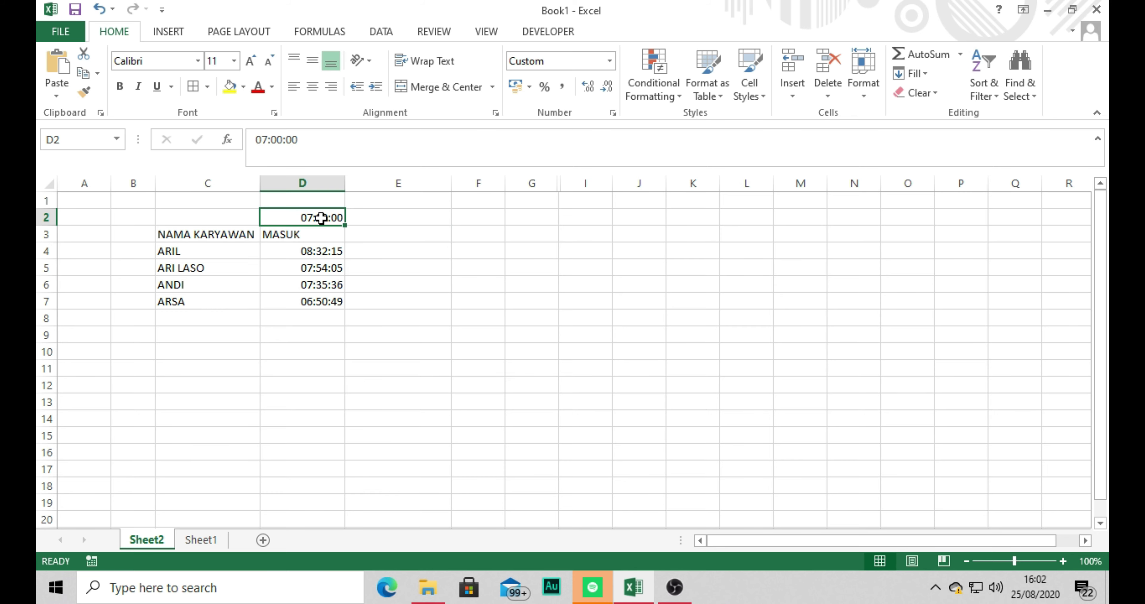
left_click(364, 253)
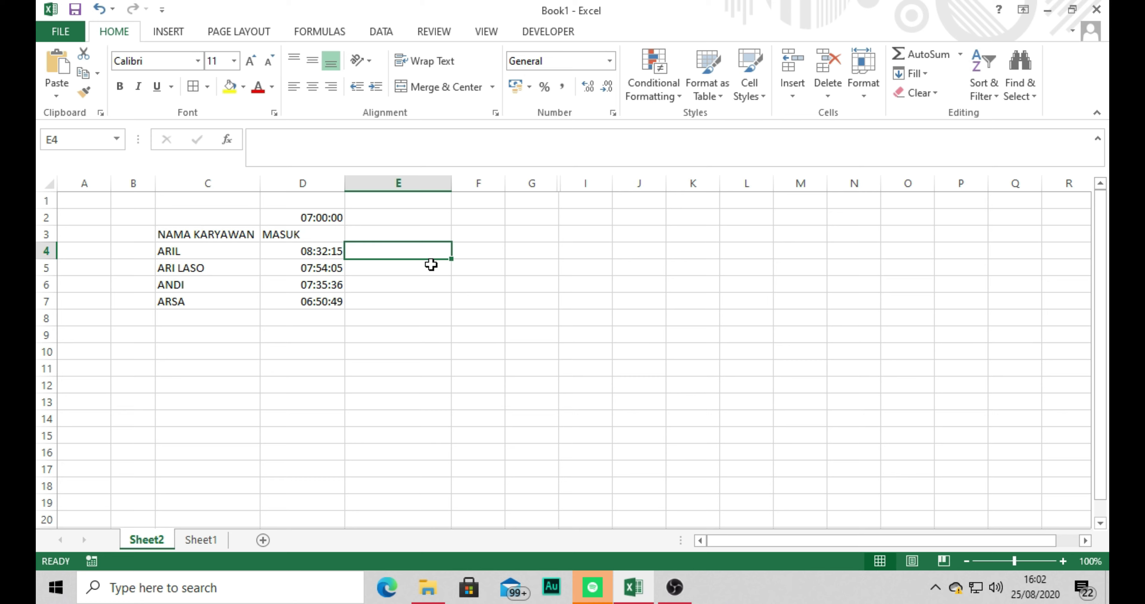
left_click(404, 280)
Start an IF formula in E4 with the logical test D4>D2, followed by a semicolon
left_click(385, 254)
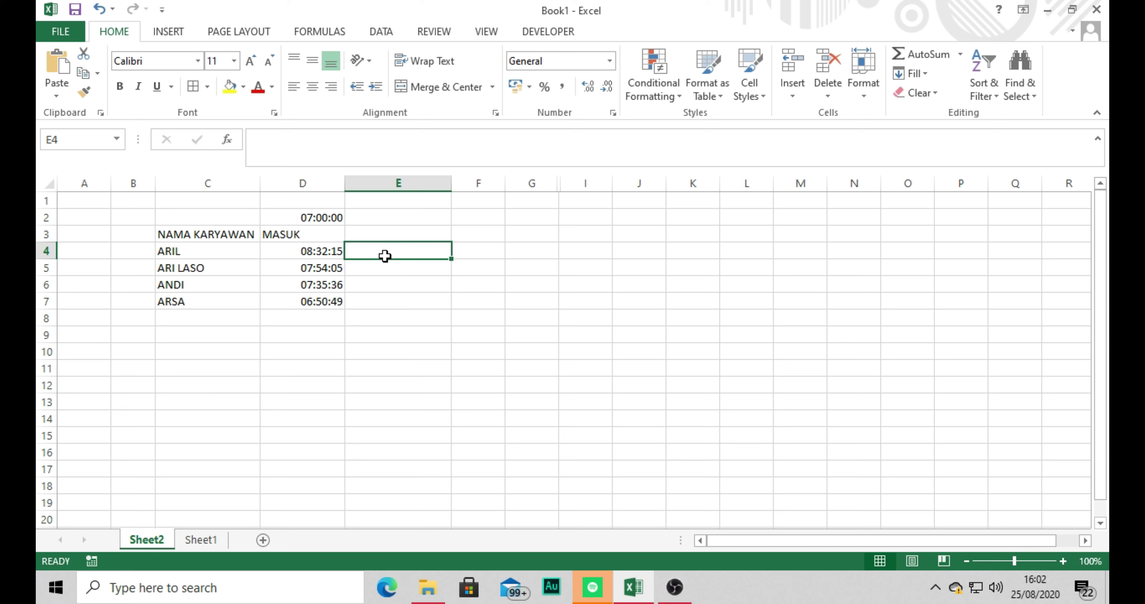
left_click(293, 154)
type("=")
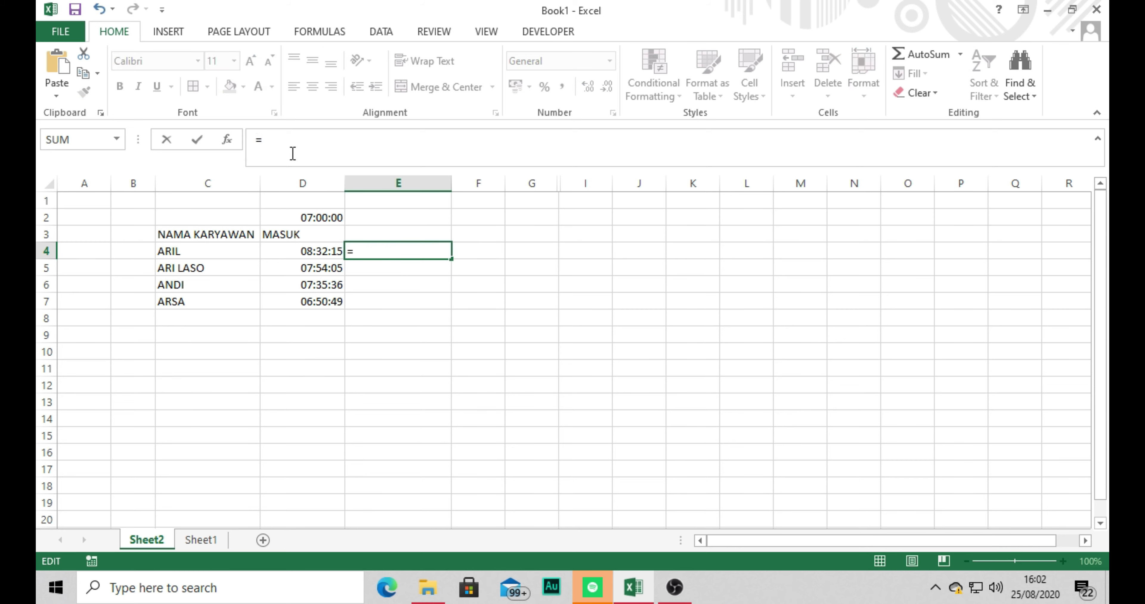
type("IF")
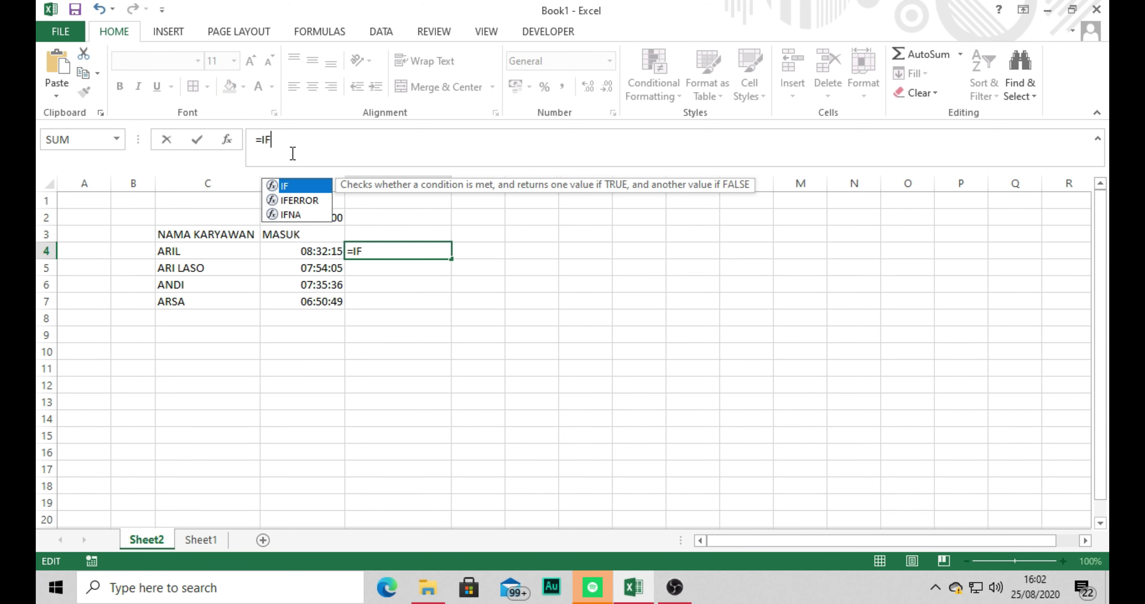
type("(")
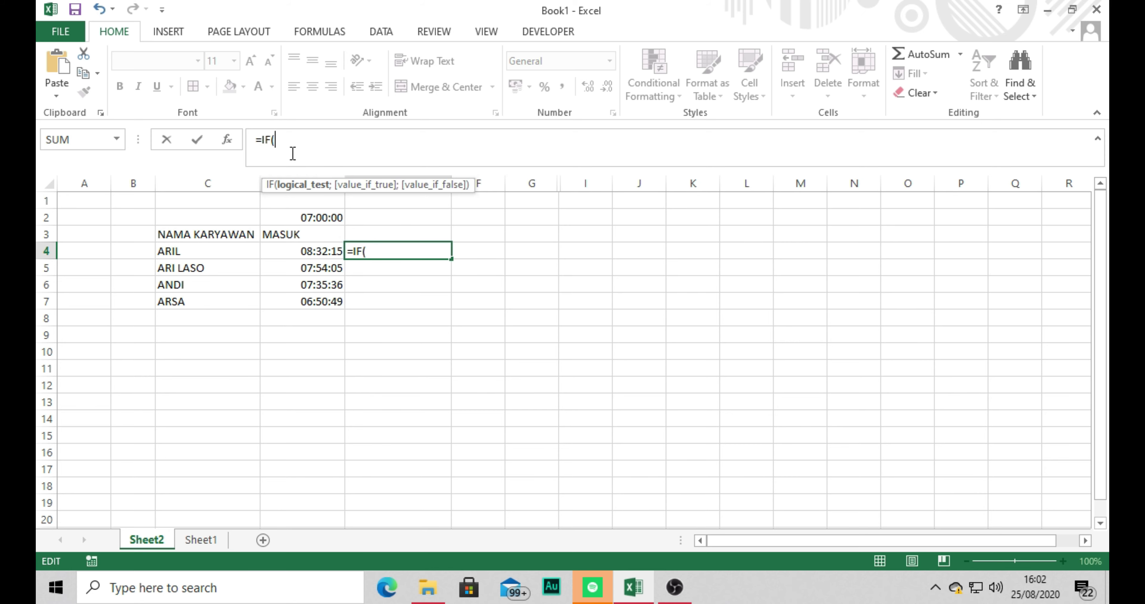
left_click(292, 252)
type(">")
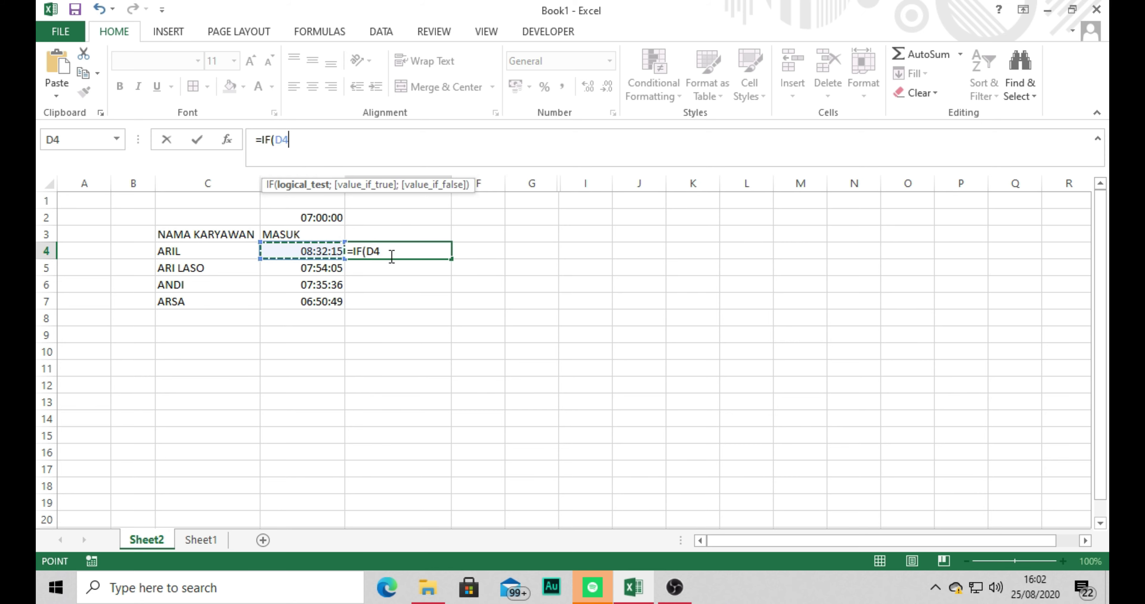
left_click(306, 217)
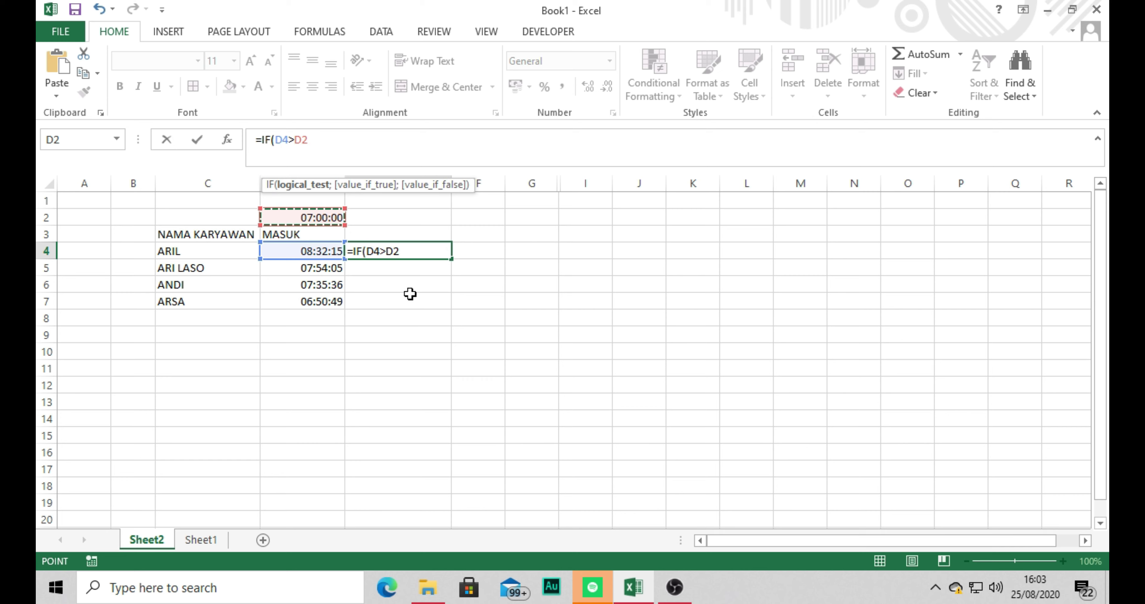
type(";")
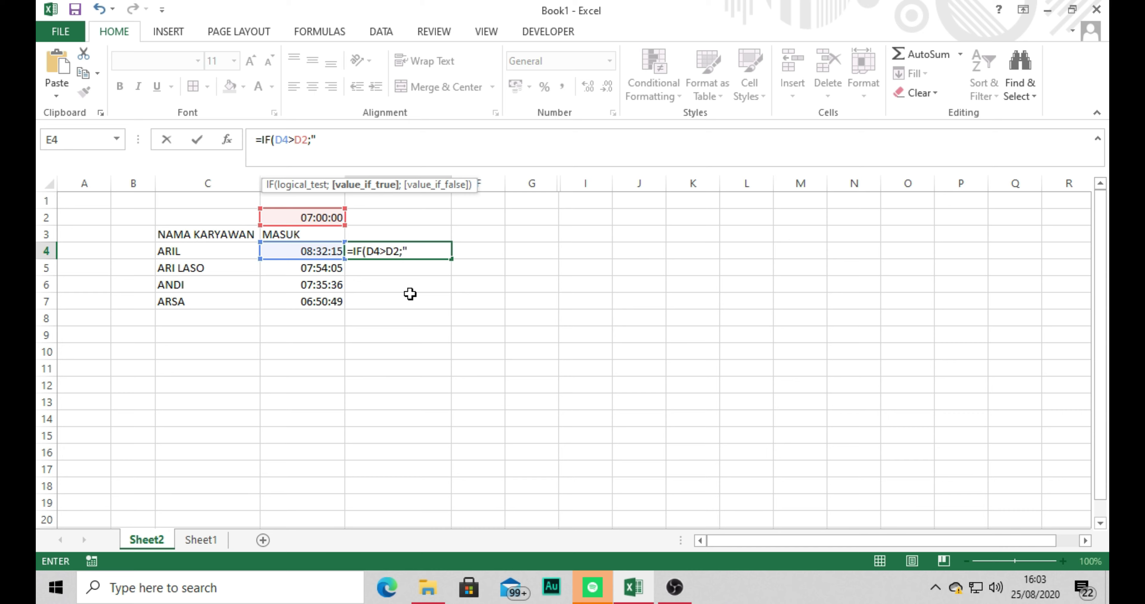
type("\"TEXT==")
key("BackSpace")
key("BackSpace")
key("BackSpace")
key("BackSpace")
key("BackSpace")
key("BackSpace")
key("BackSpace")
Add TEXT((D4-D2);"hh:mm:ss") as the IF formula's true value, followed by an empty string ""
type("TEXT")
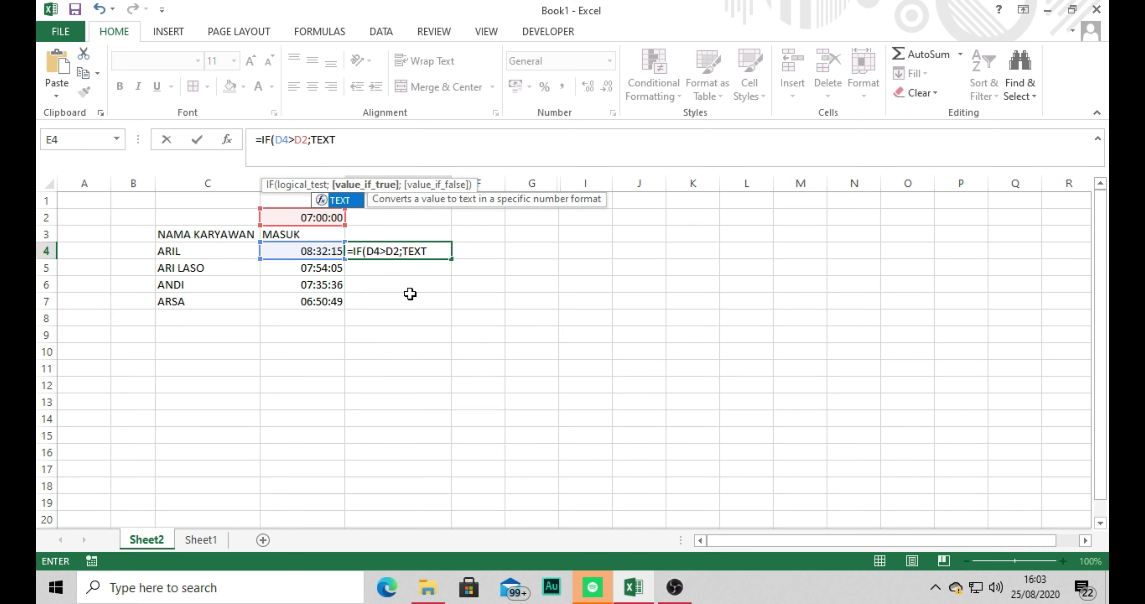
type("(")
type("(")
key("Left")
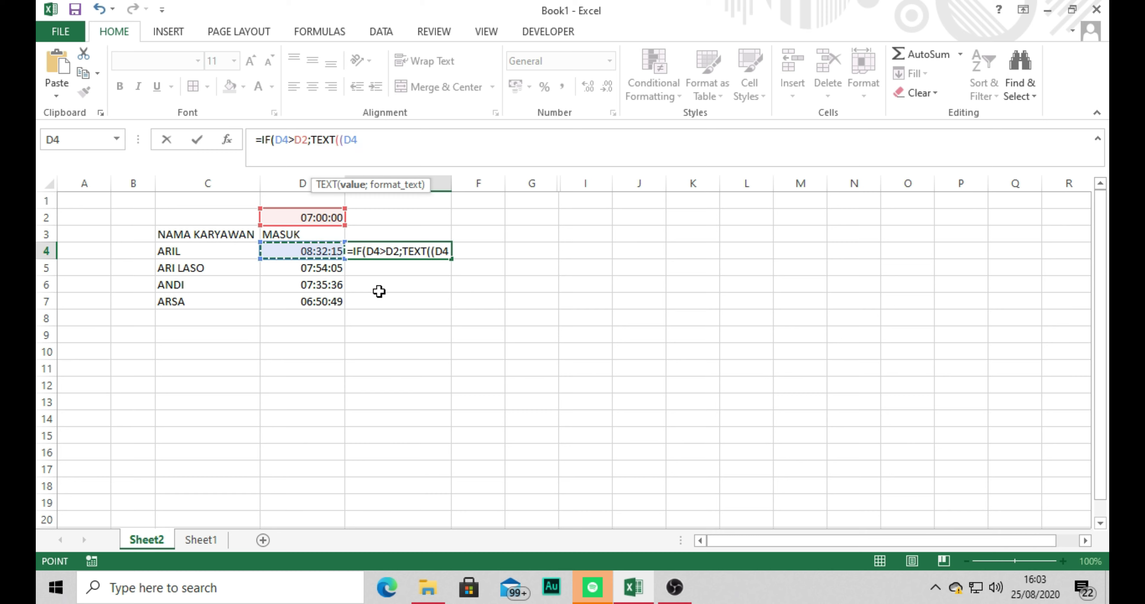
type("-")
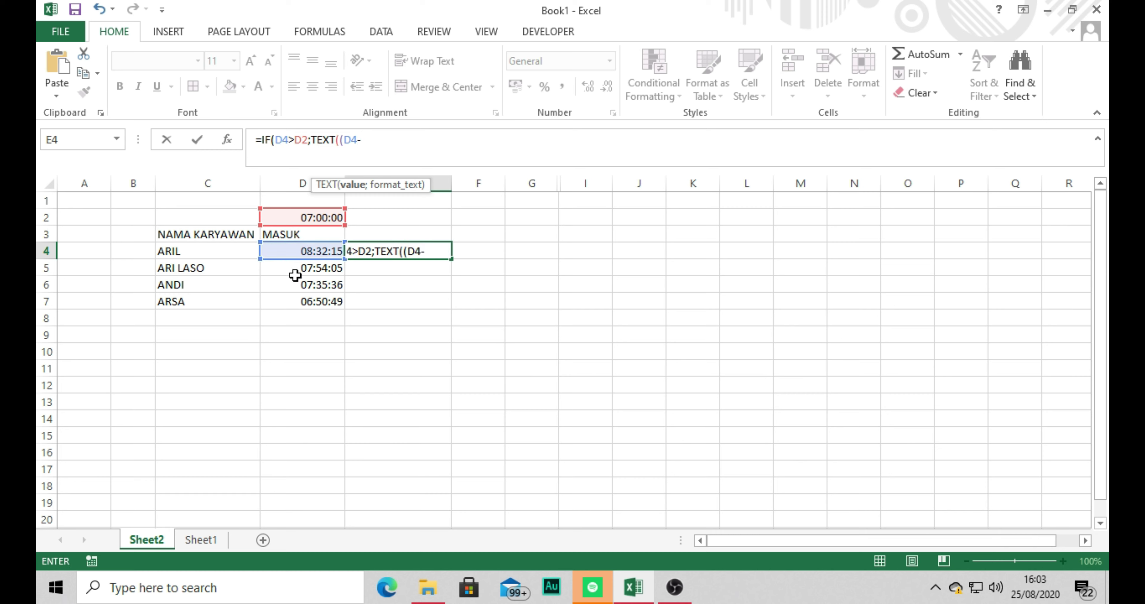
left_click(308, 218)
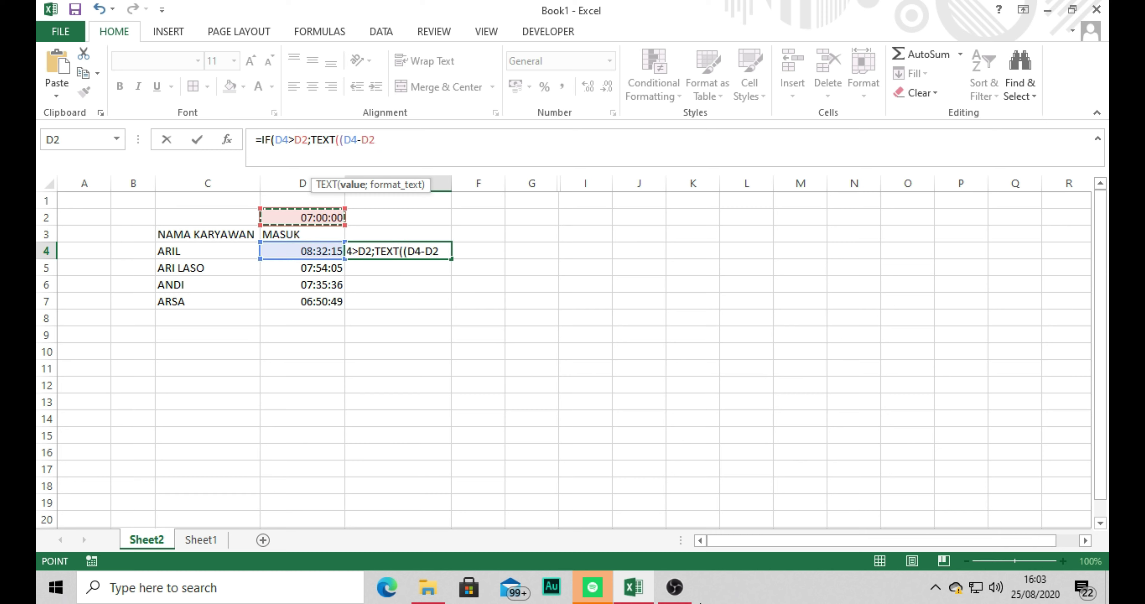
type(");")
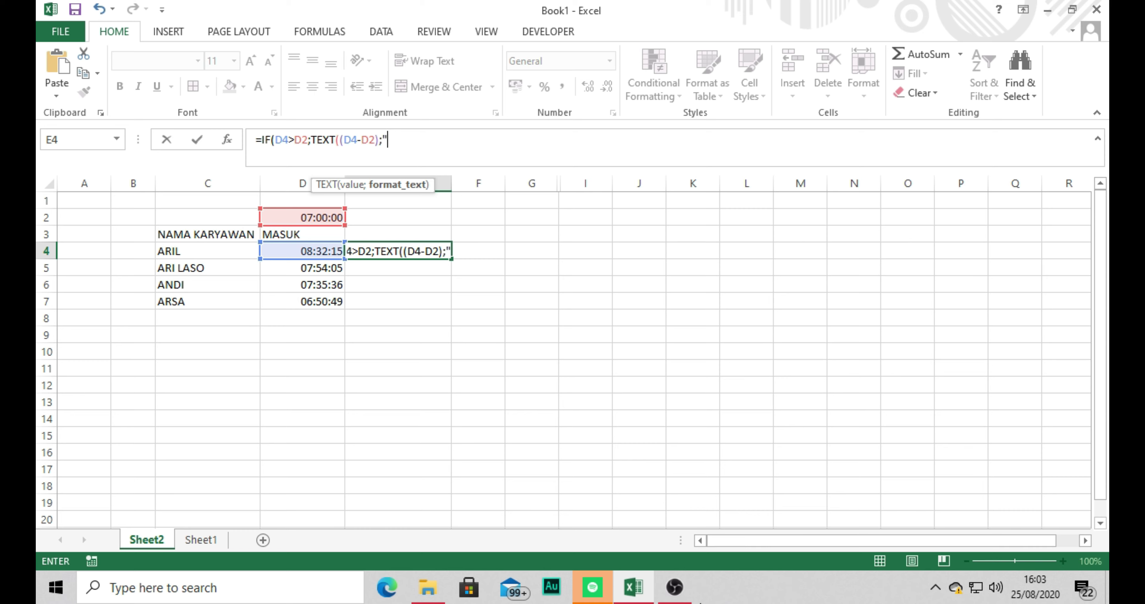
type("\"hh")
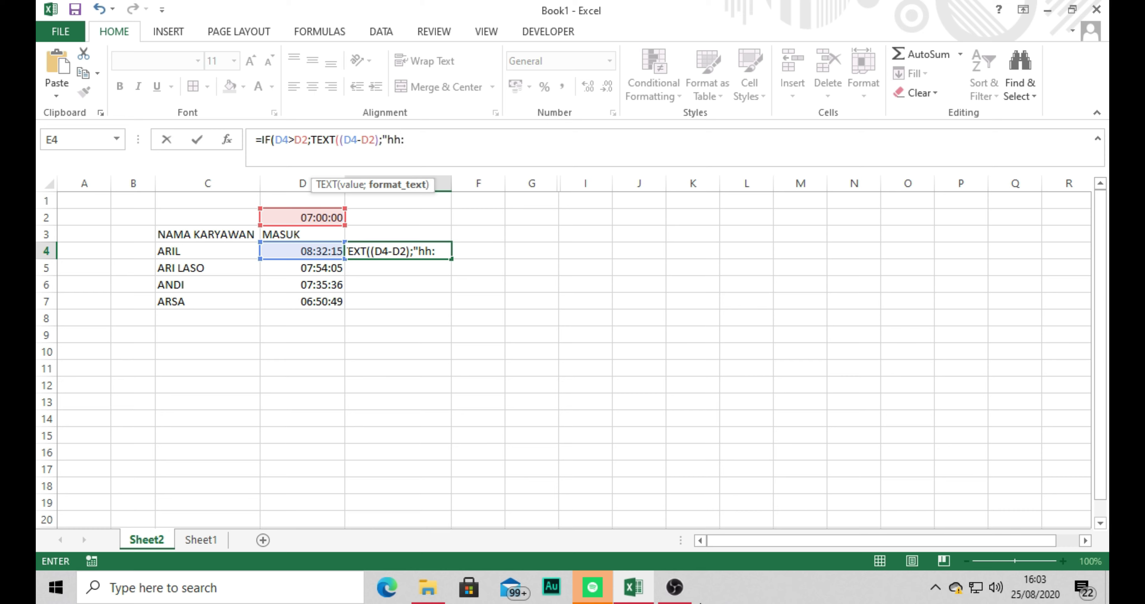
type(":mm")
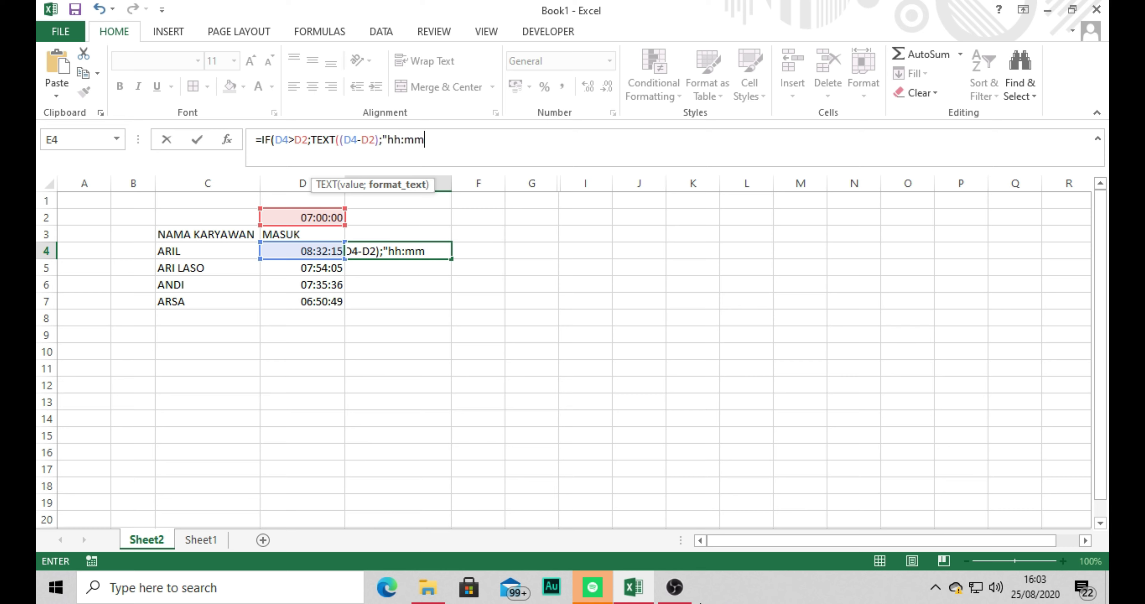
type(":ss\")\"")
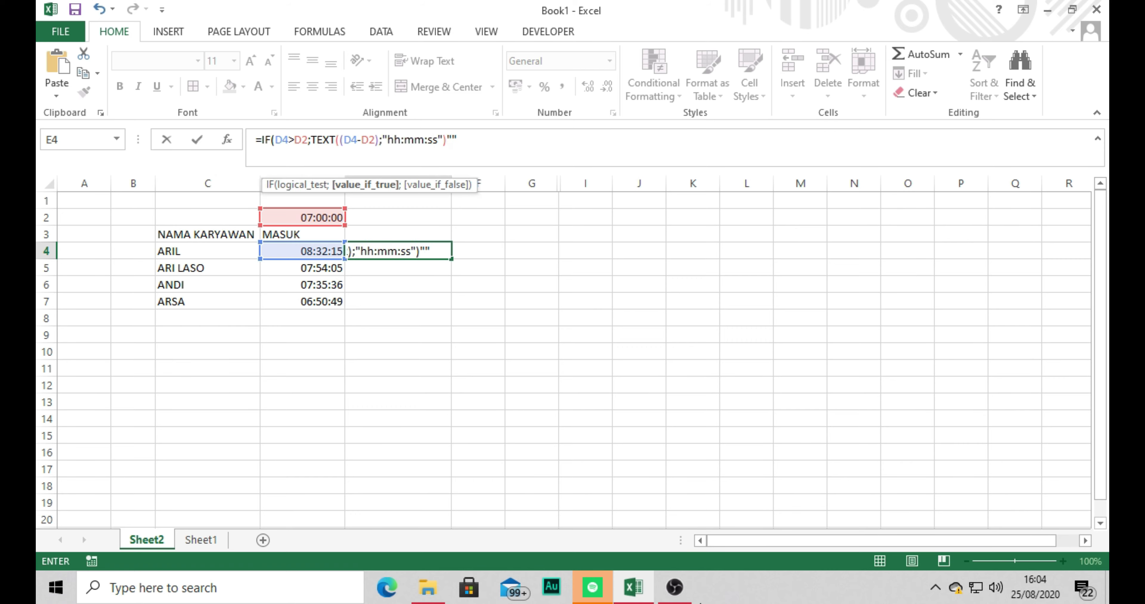
Insert the missing semicolon before the empty string and complete the IF formula in E4
key("Return")
key("Return")
left_click(476, 141)
type(";")
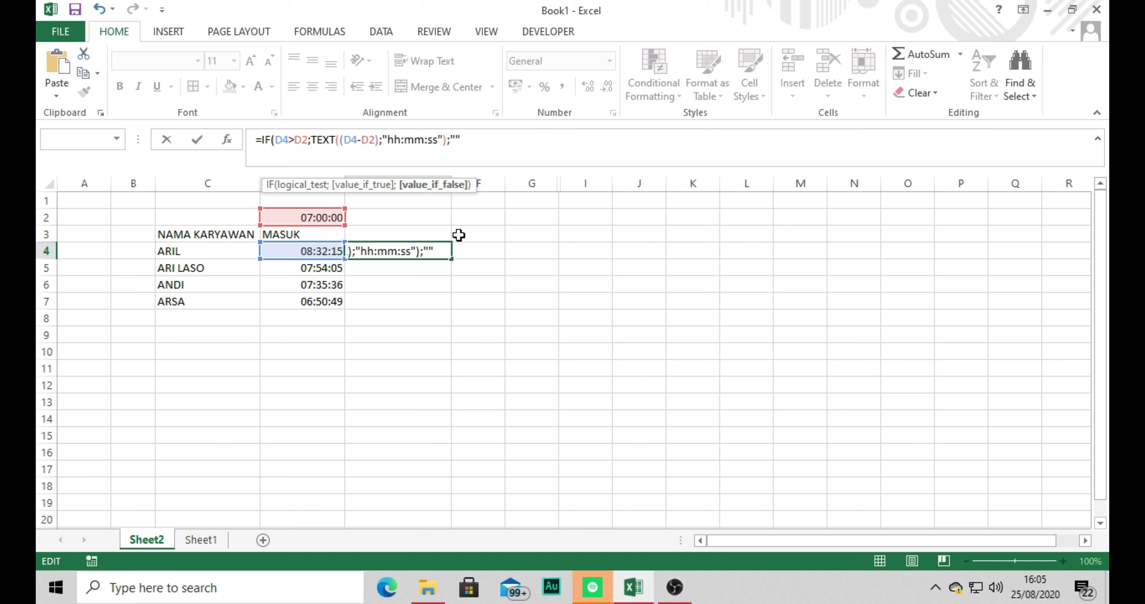
key("Return")
key("Return")
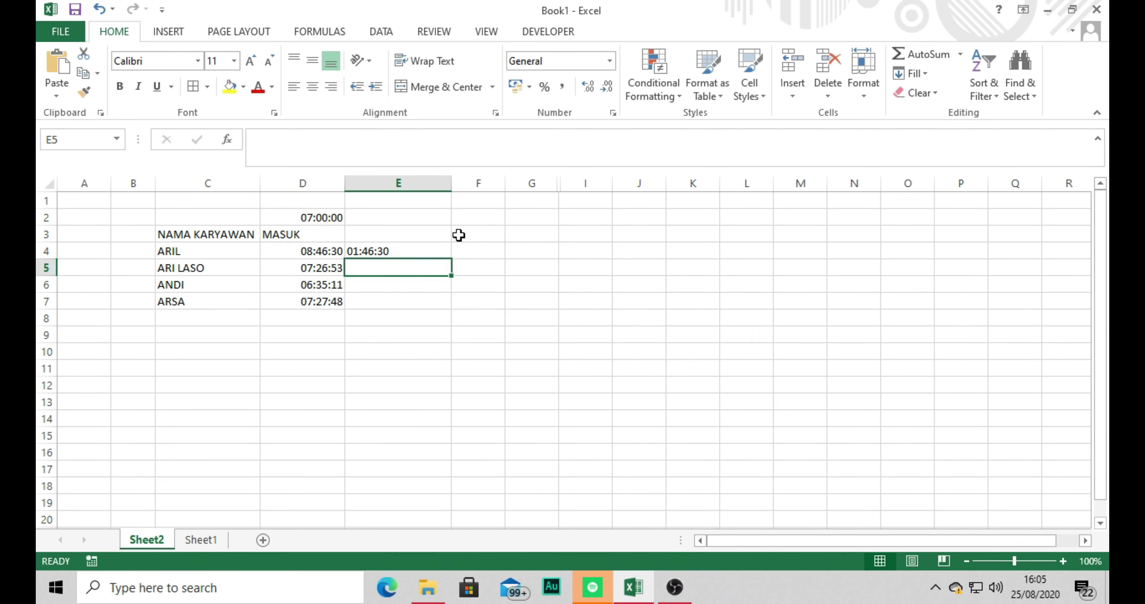
Fill the lateness formula from E4 down to E7
left_click(423, 251)
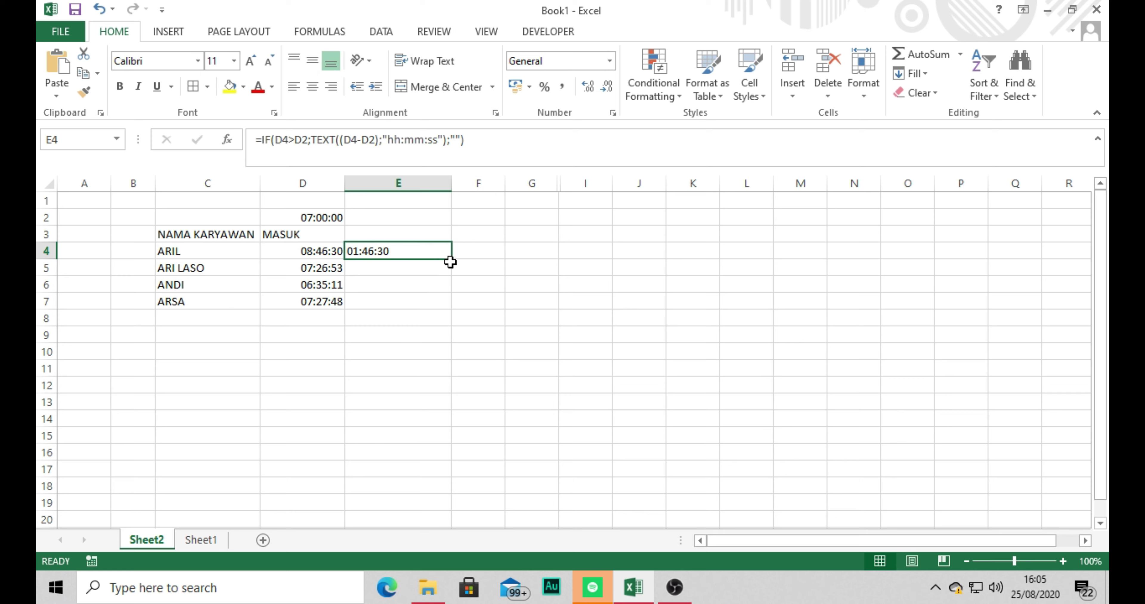
left_click_drag(451, 262, 442, 308)
left_click(392, 280)
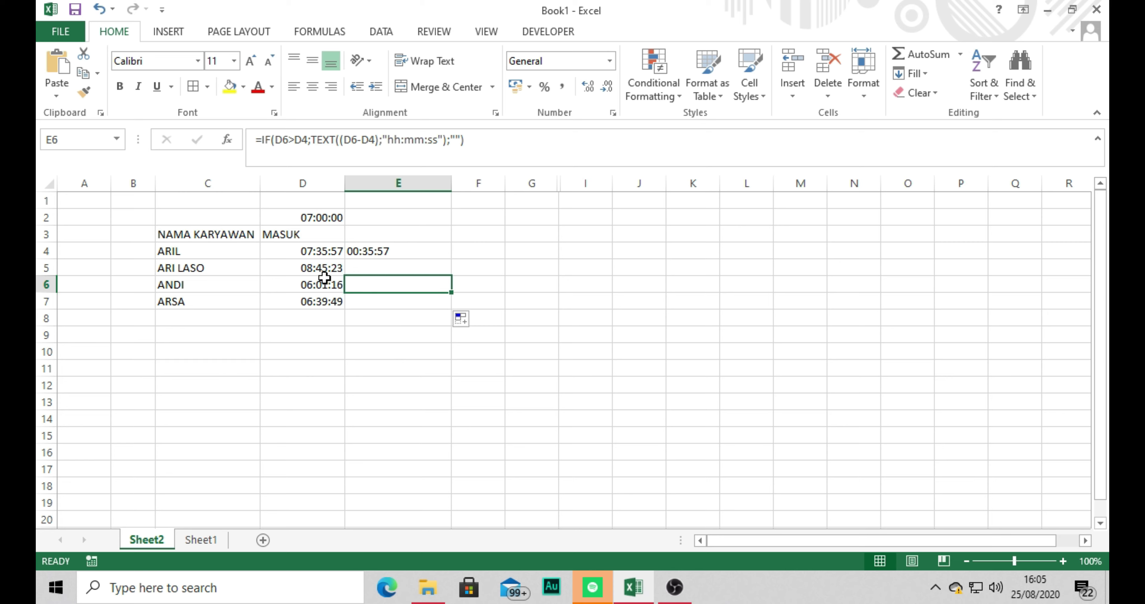
Examine the cell references in the filled formulas in E4:E7 against the start time in D2
left_click(309, 288)
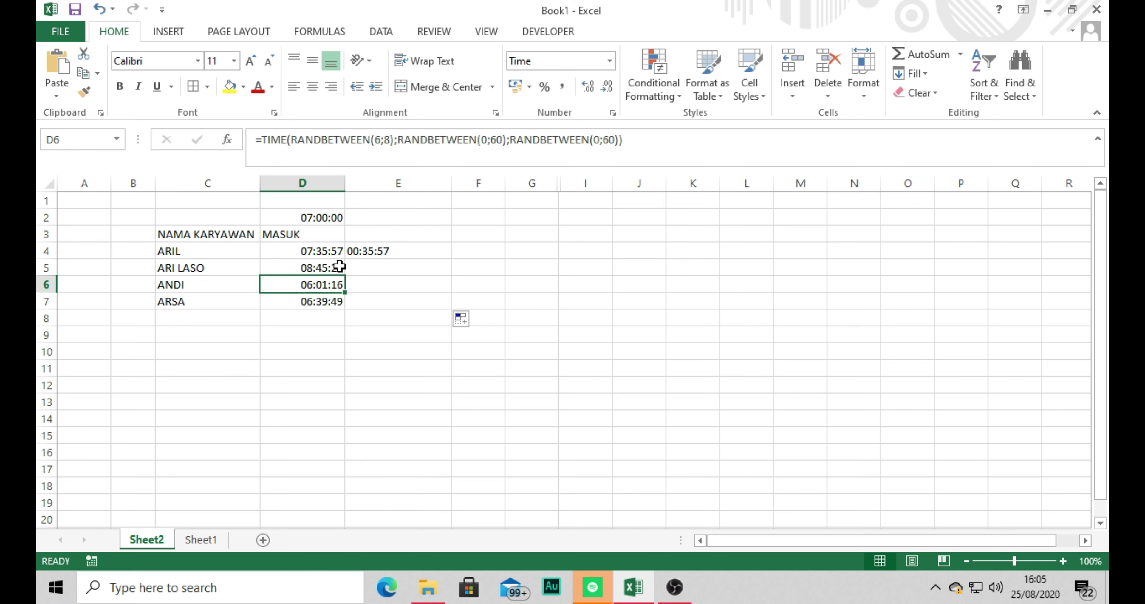
left_click(377, 252)
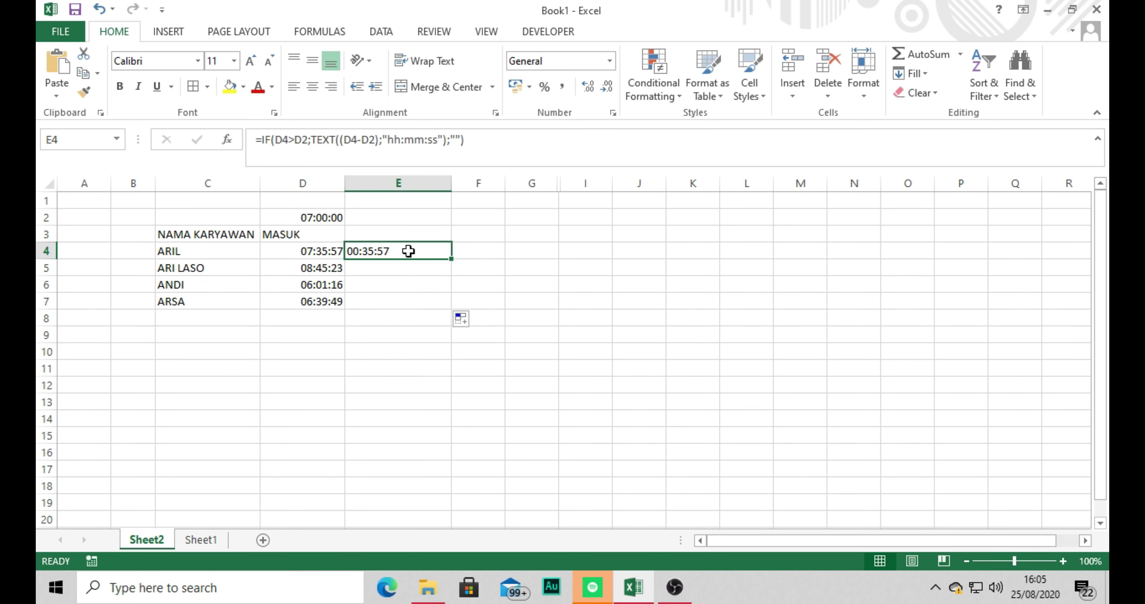
left_click(405, 272)
left_click(399, 286)
left_click(393, 301)
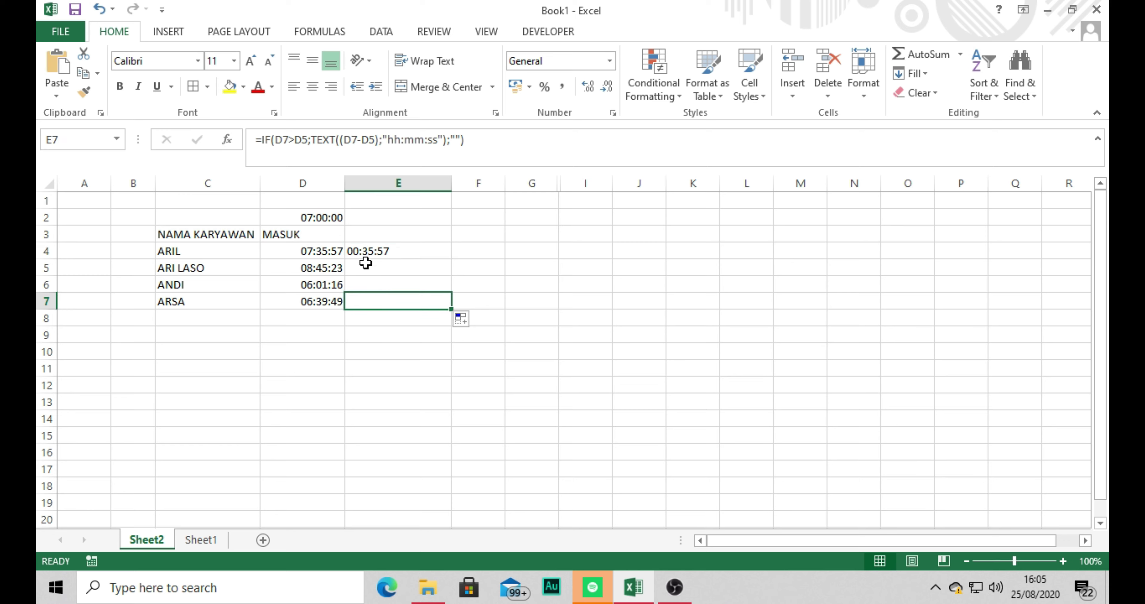
left_click(328, 216)
left_click(382, 251)
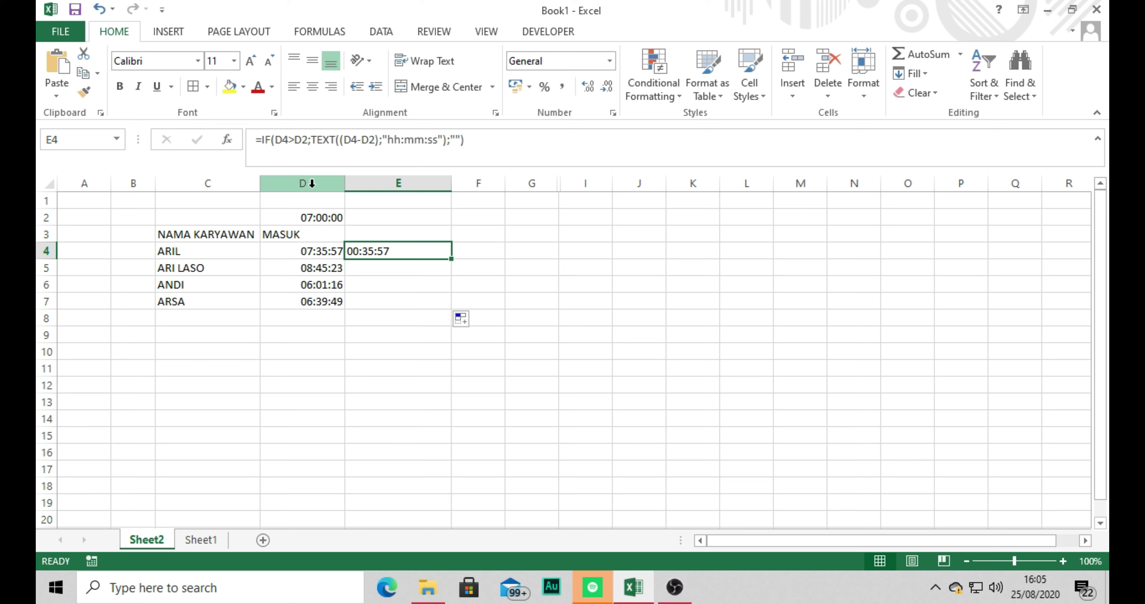
left_click(310, 217)
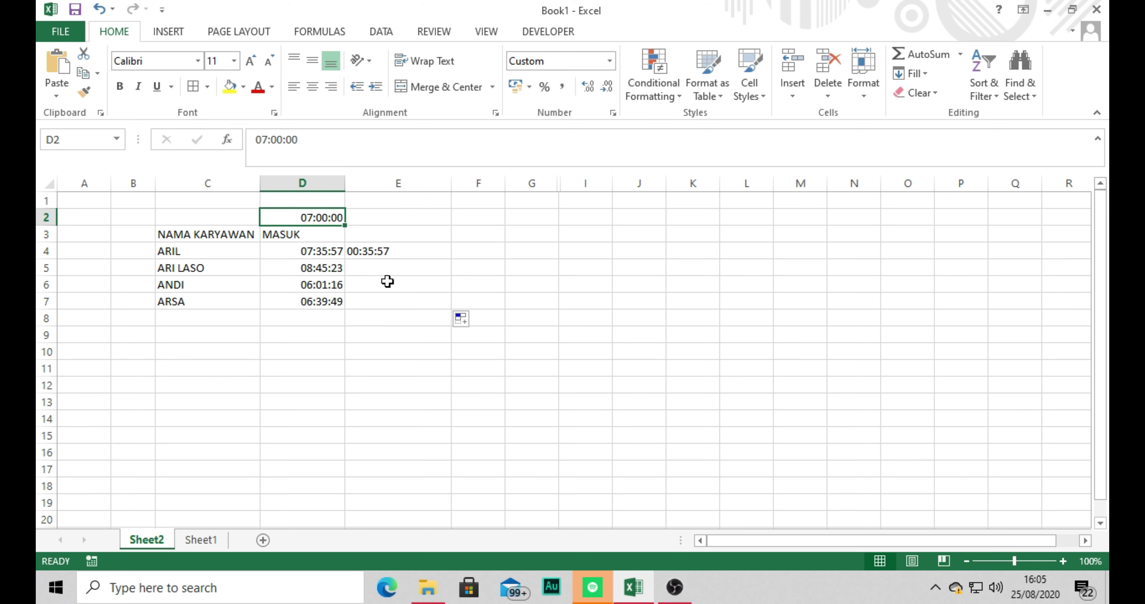
Make both D2 references in E4's lateness formula absolute as $D$2, in the IF test and in the TEXT subtraction
left_click(397, 252)
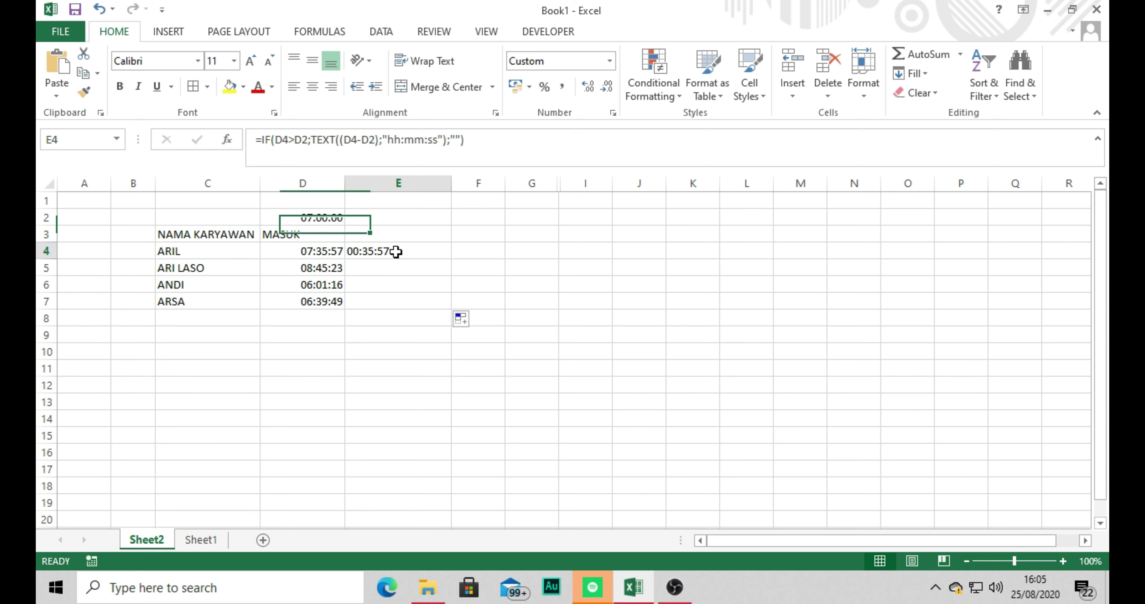
left_click(369, 267)
left_click(369, 282)
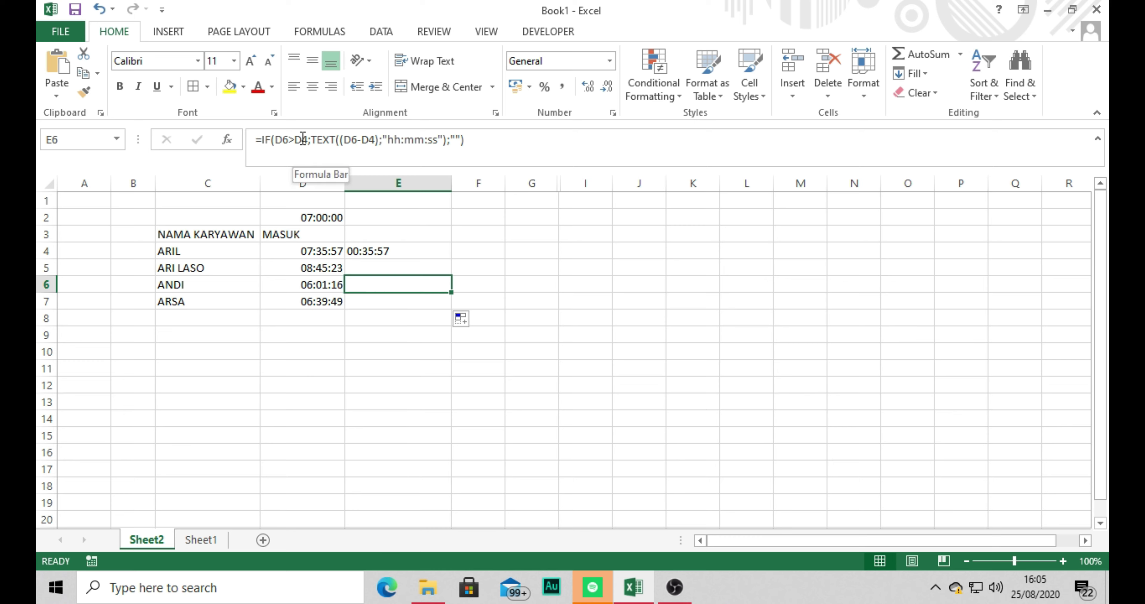
left_click(376, 252)
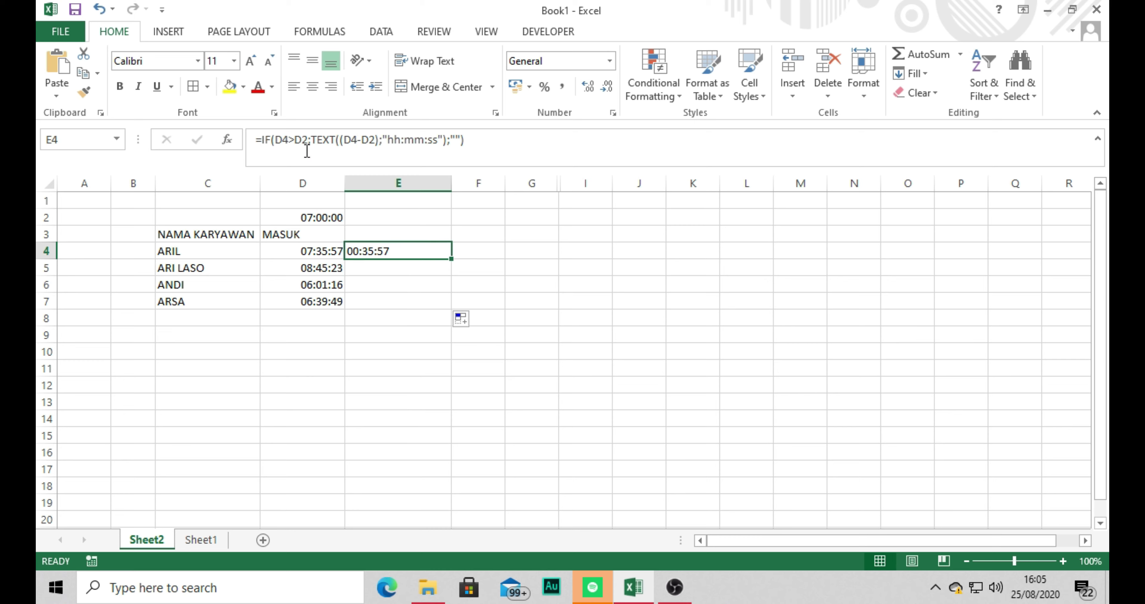
double_click(299, 140)
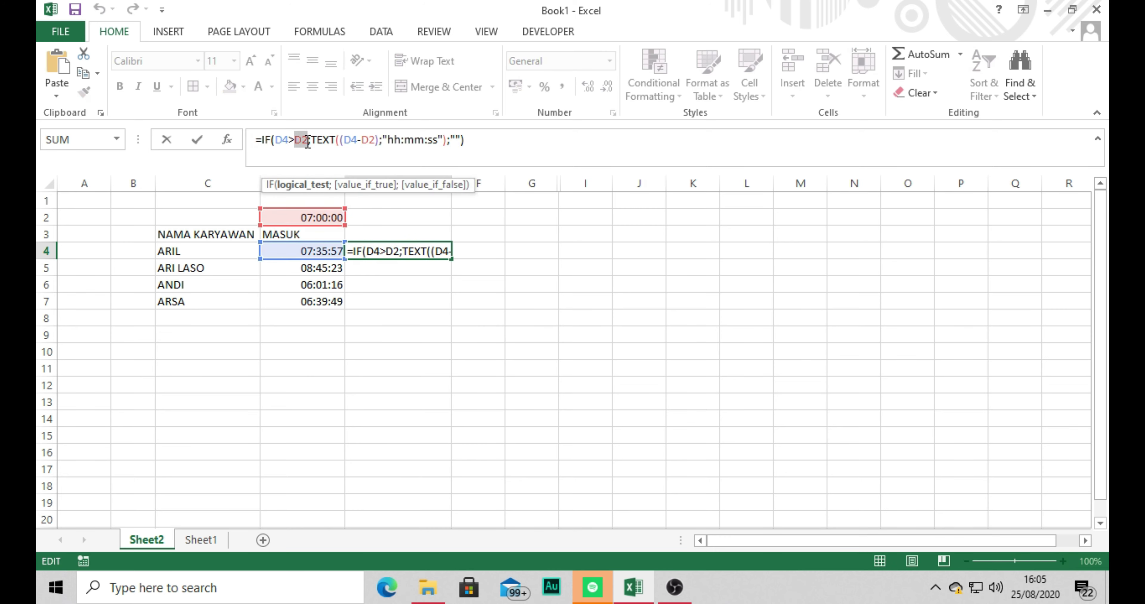
key("F4")
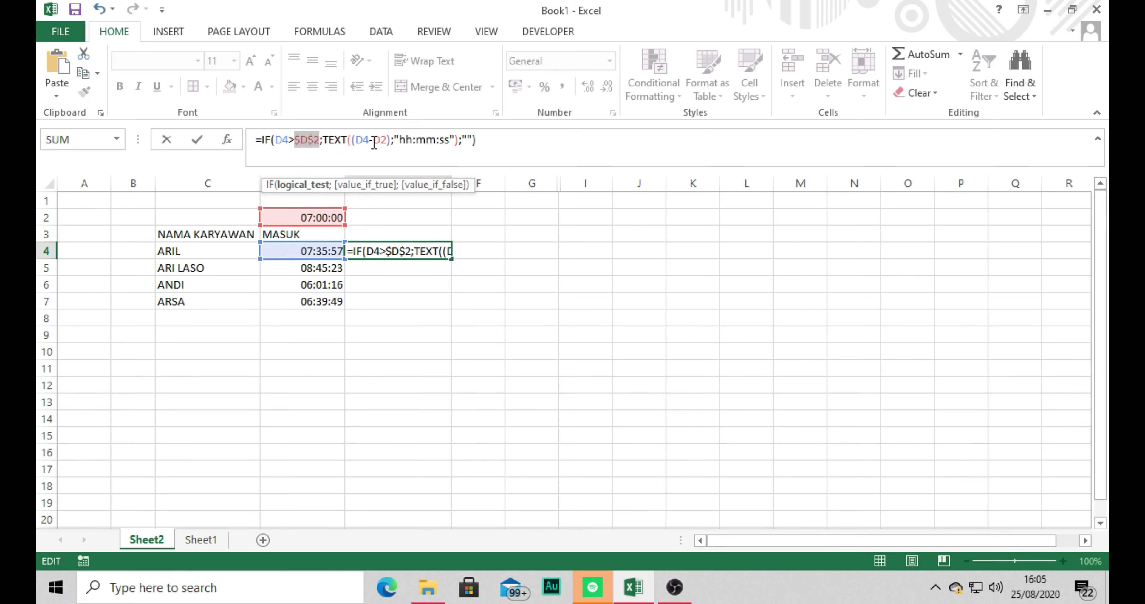
left_click_drag(372, 141, 392, 141)
key("F4")
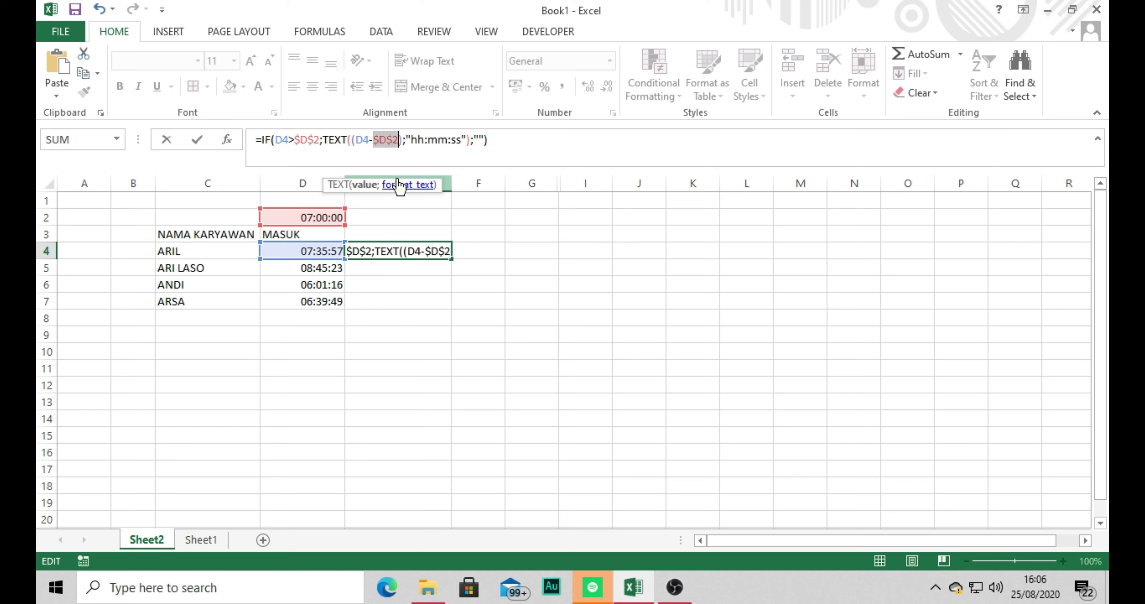
key("Return")
Fill the formula with absolute references from E4 down to E7 and check the results against the start time in D2
left_click(406, 252)
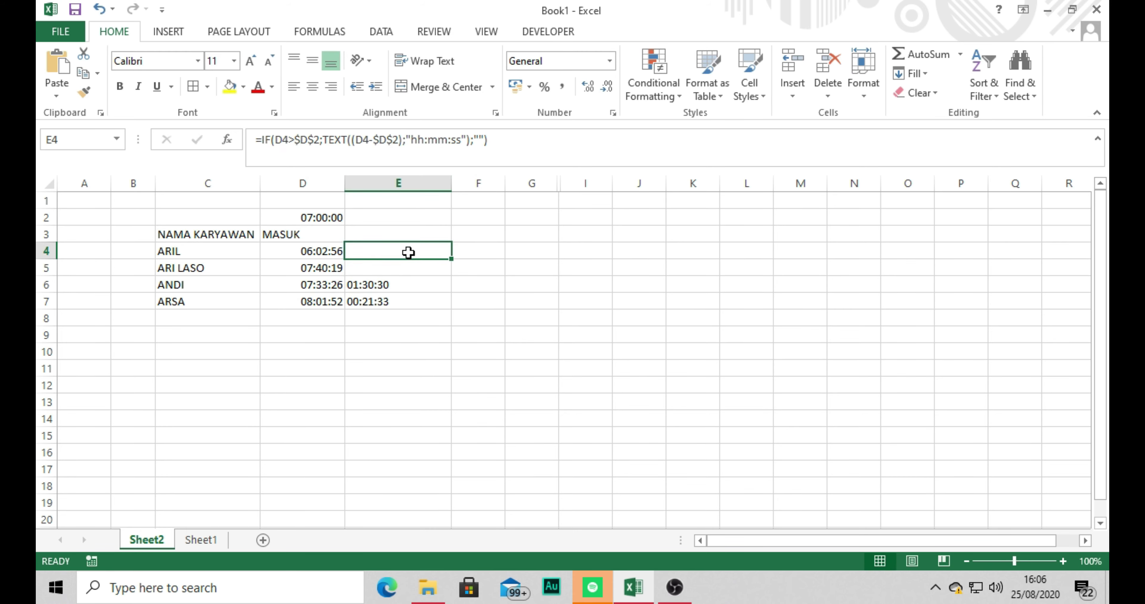
left_click_drag(452, 259, 452, 309)
left_click(413, 339)
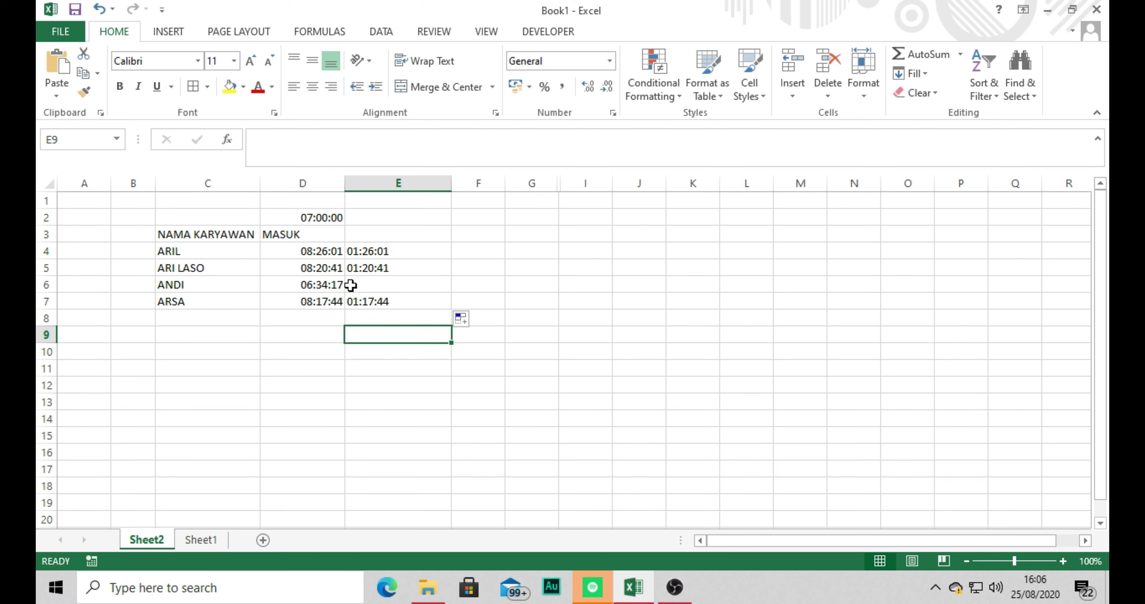
left_click(310, 218)
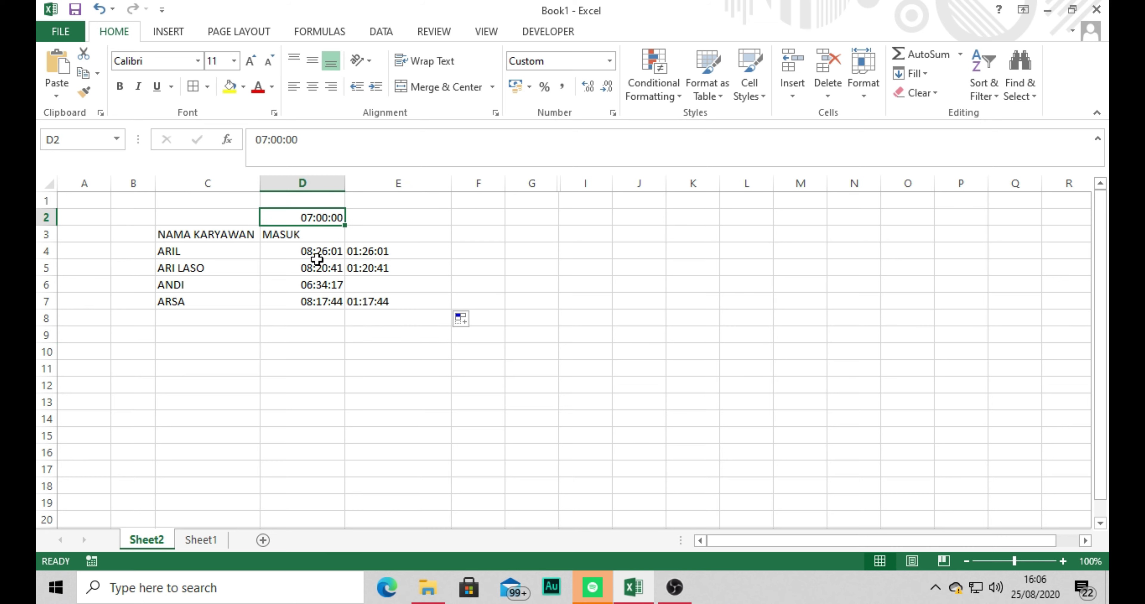
left_click(380, 286)
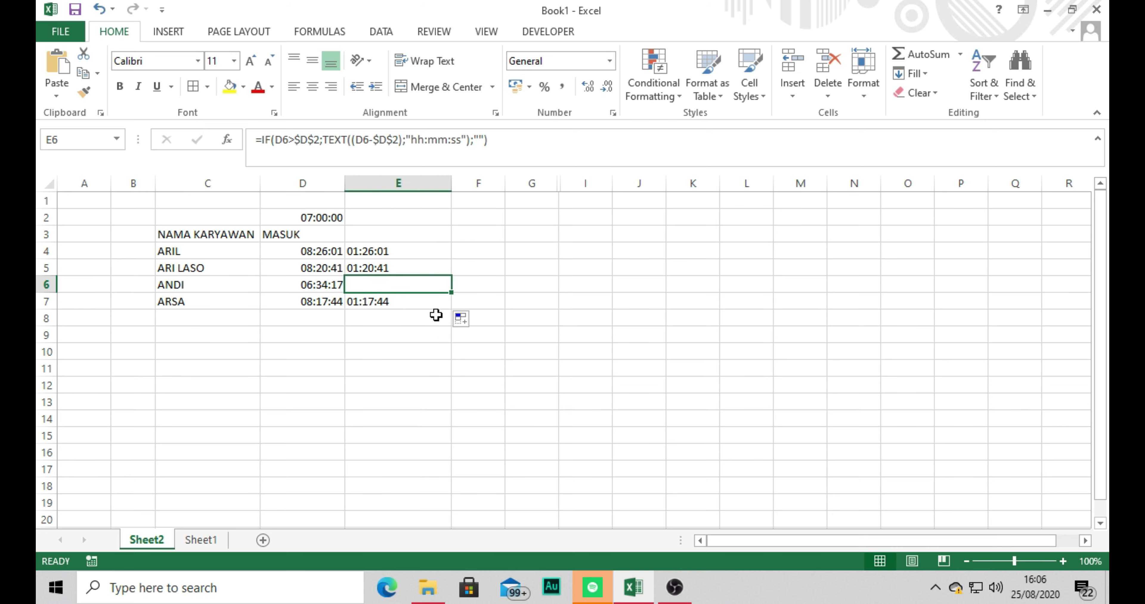
left_click(379, 250)
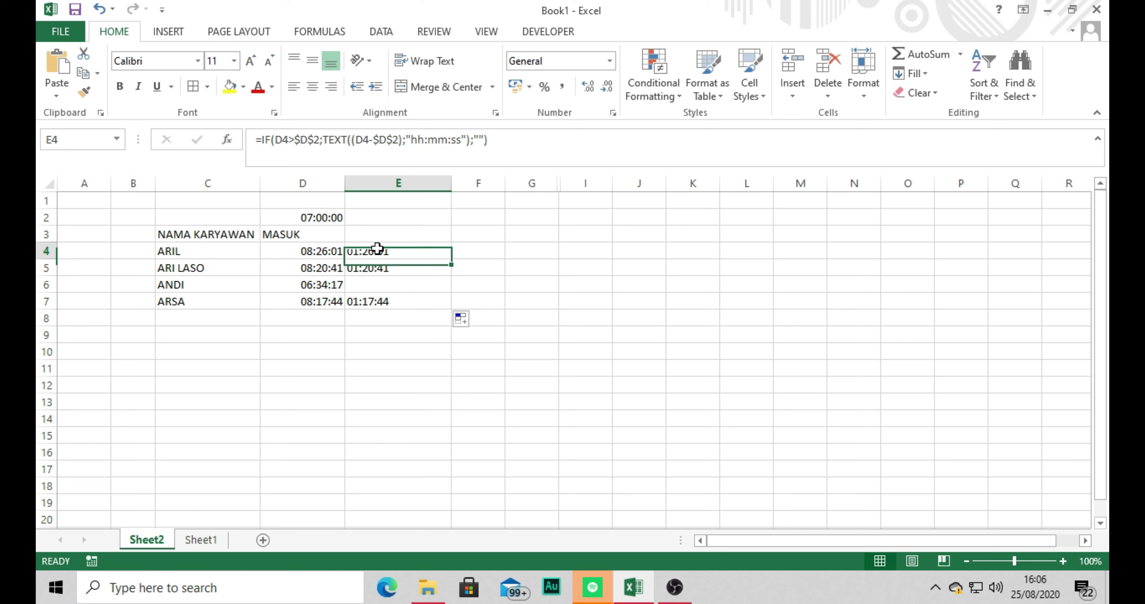
left_click(374, 302)
Add the text prefix "Telat: "& before the TEXT function in E4's IF formula
left_click(366, 254)
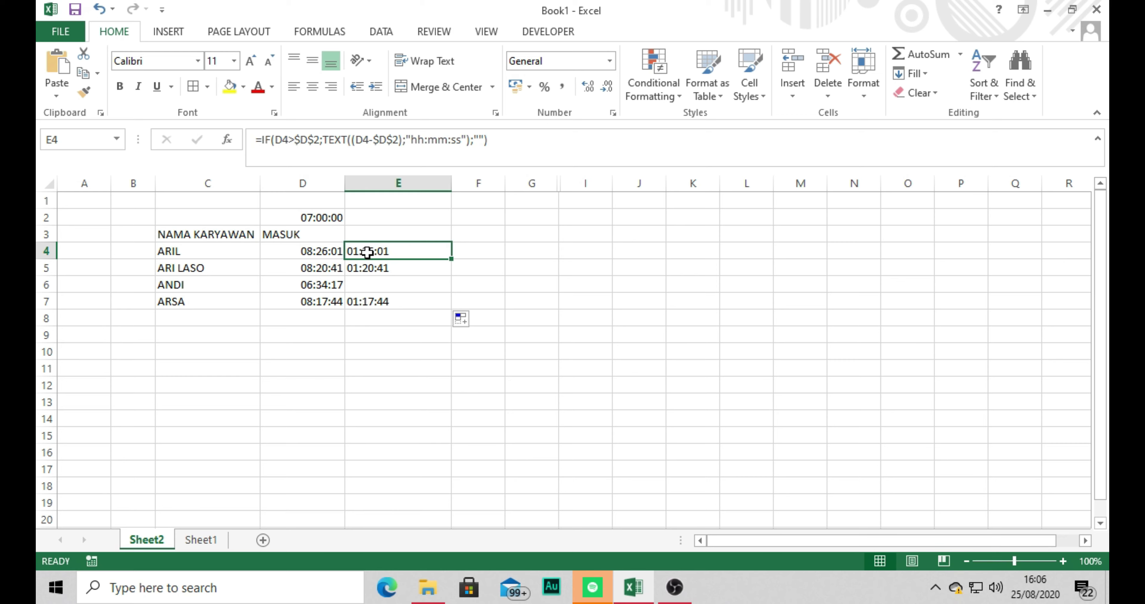
left_click(325, 142)
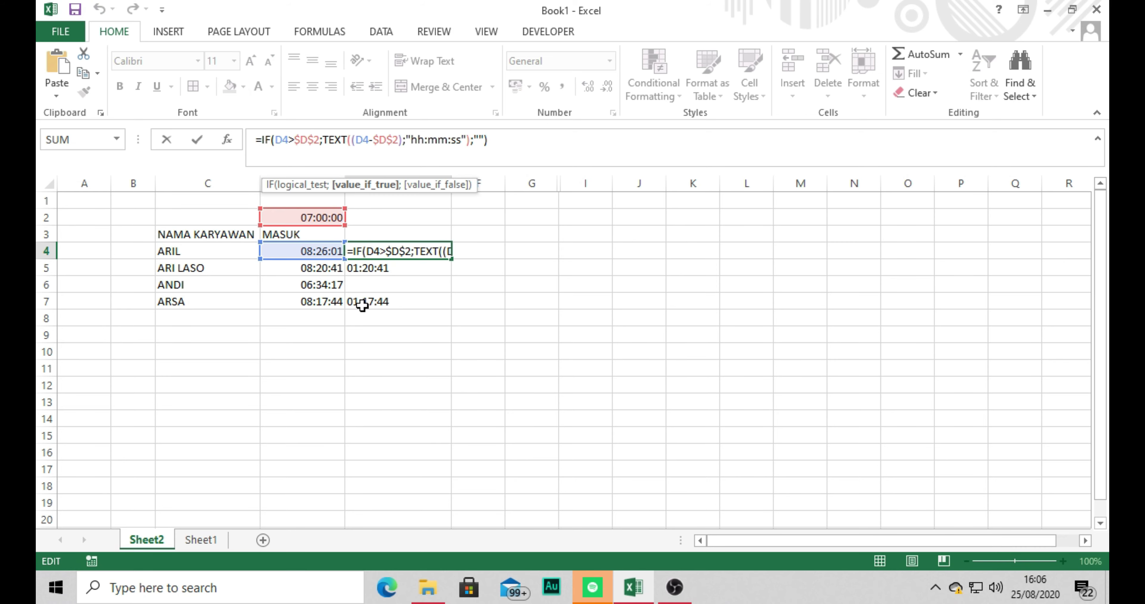
type("\"")
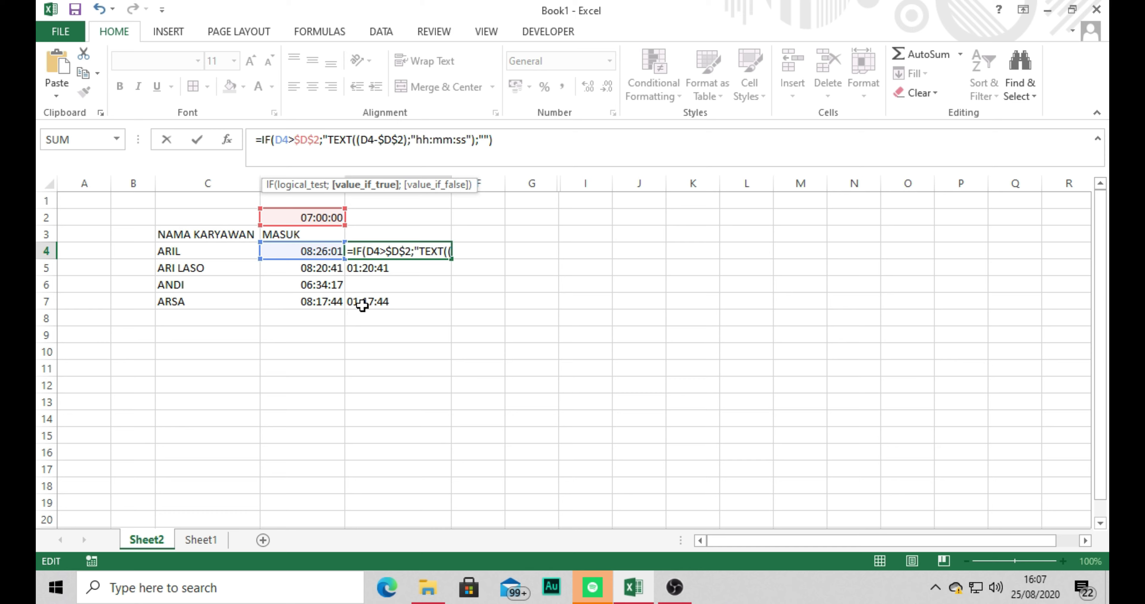
type("Telas")
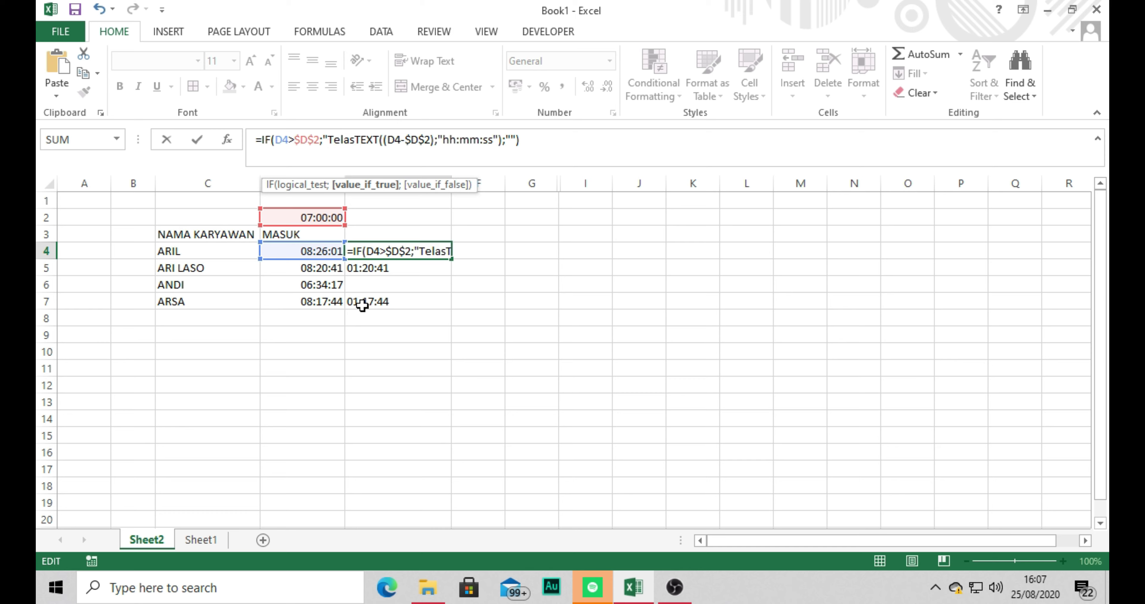
key("BackSpace")
type("t")
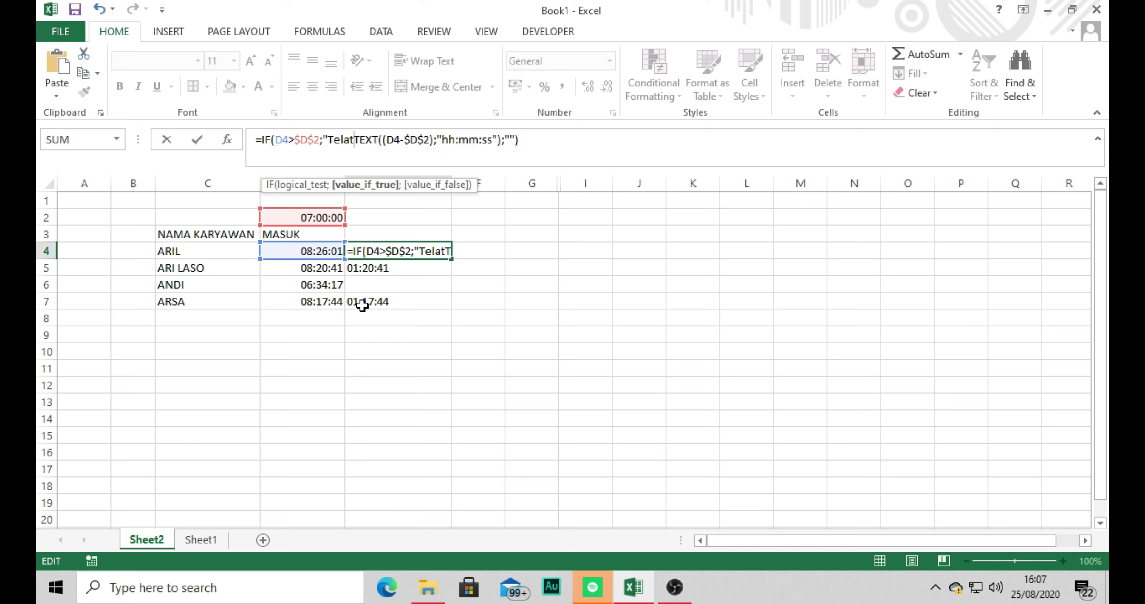
type(":")
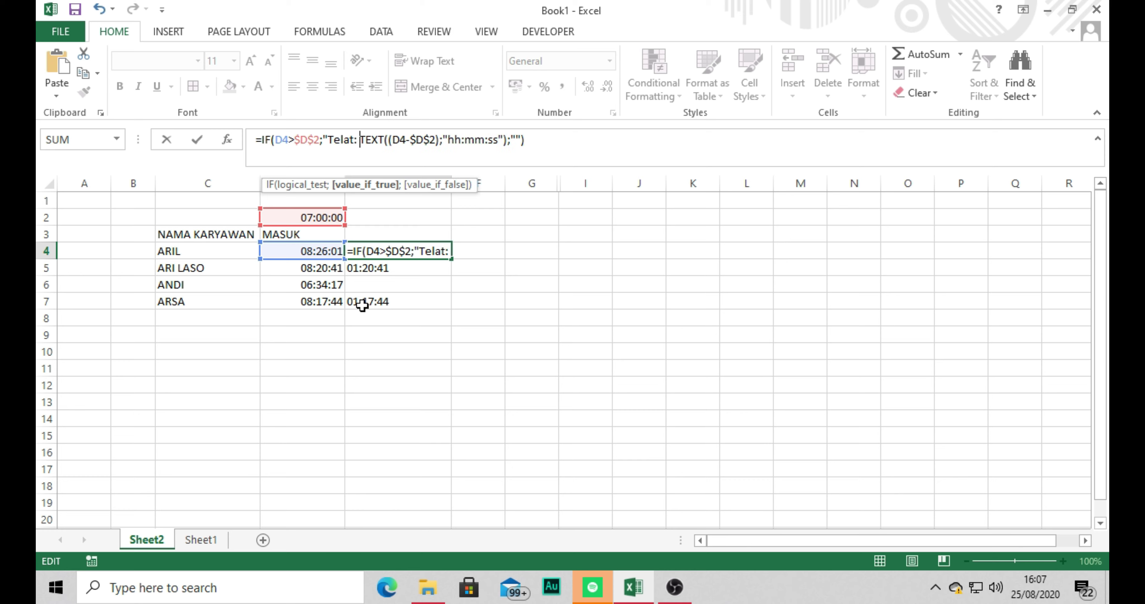
type(" \"")
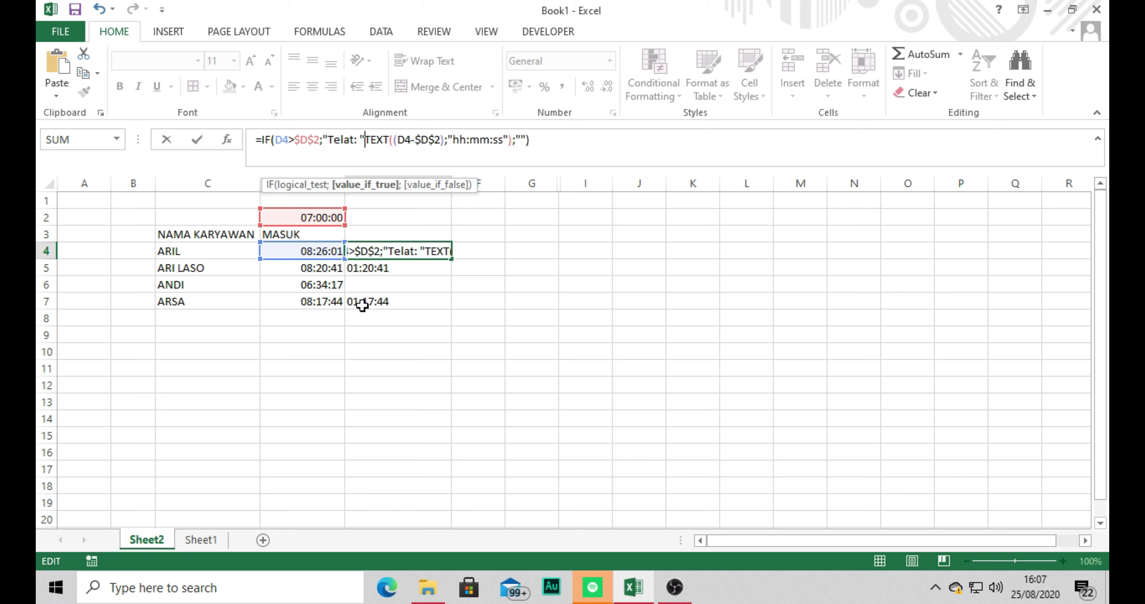
type("&")
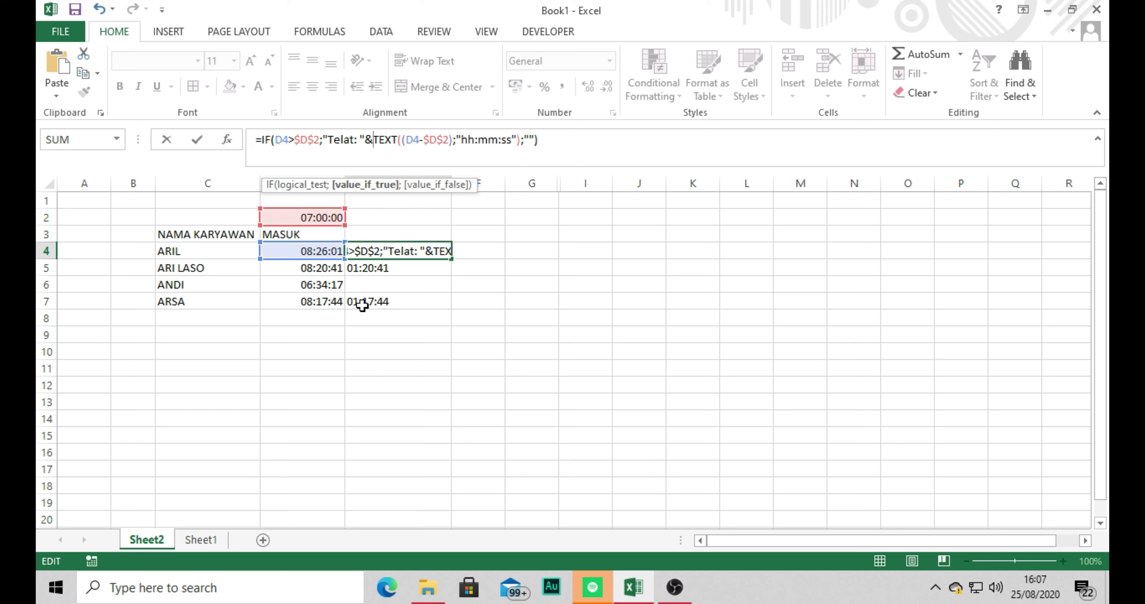
key("Return")
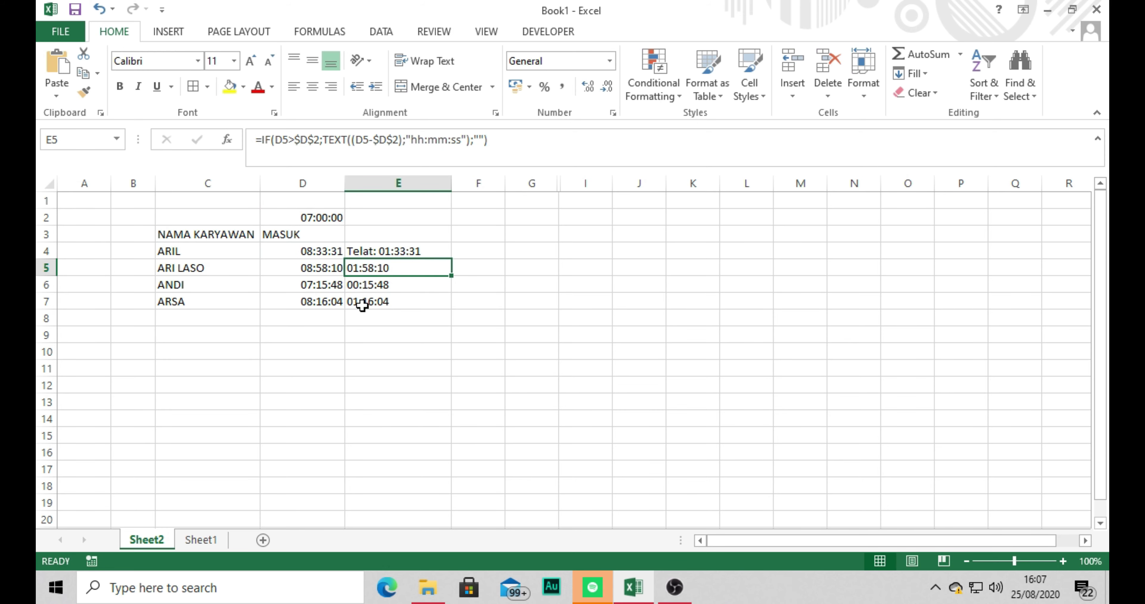
Fill the formula with the "Telat: " prefix from E4 down to E7
left_click(424, 251)
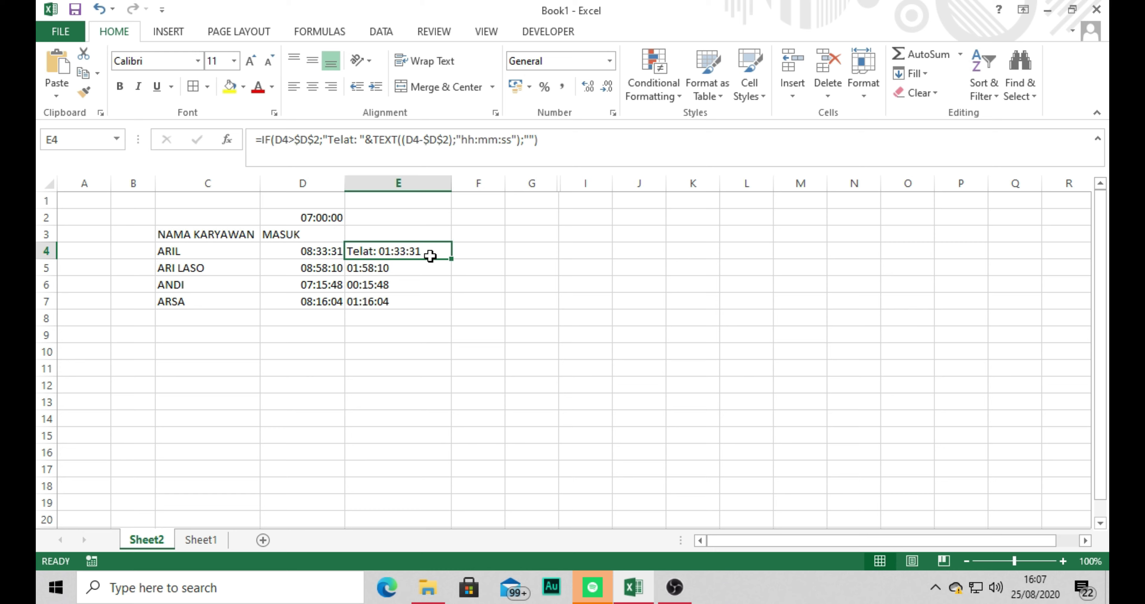
left_click_drag(451, 259, 453, 307)
left_click(299, 234)
left_click(480, 232)
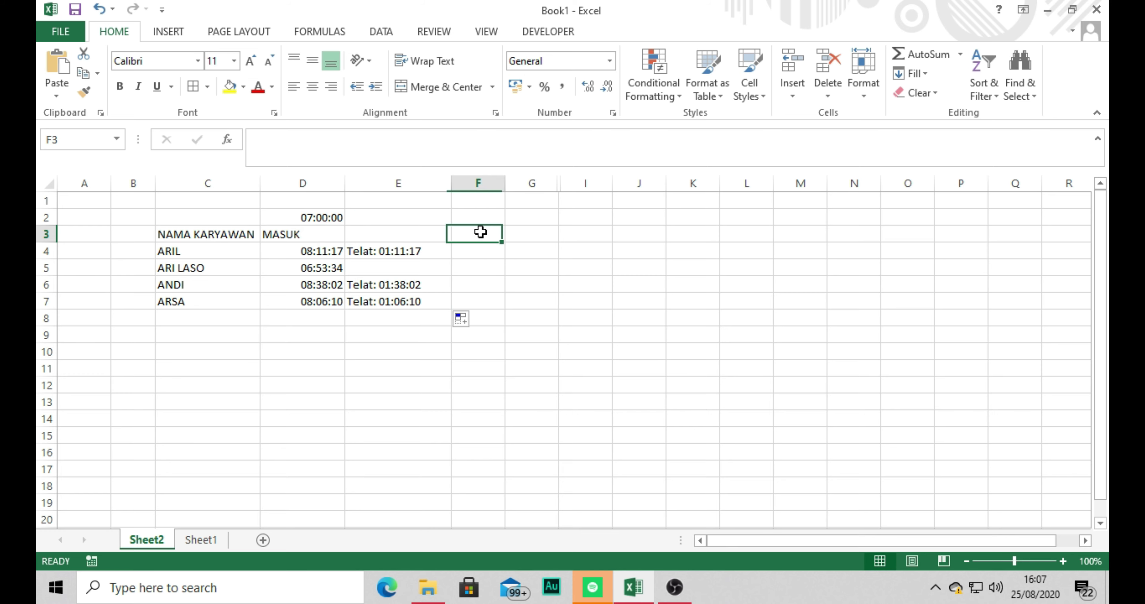
Enter the column header PULANG in capital letters in F3
left_click(329, 234)
left_click(478, 234)
type("pulang")
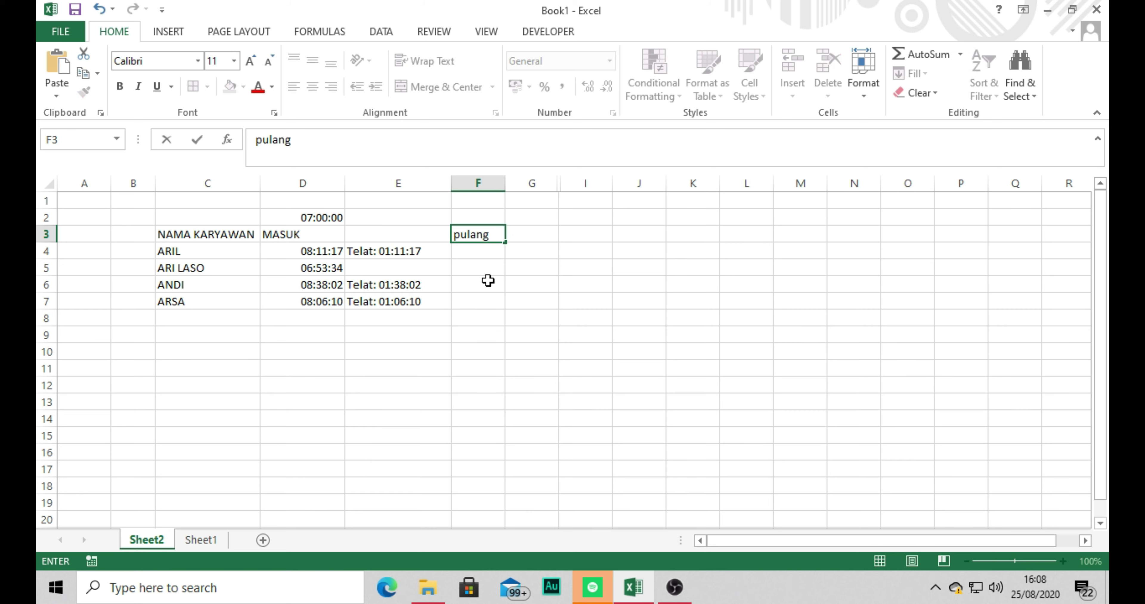
key("BackSpace")
key("BackSpace")
key("BackSpace")
key("BackSpace")
key("BackSpace")
key("BackSpace")
type("PULANG")
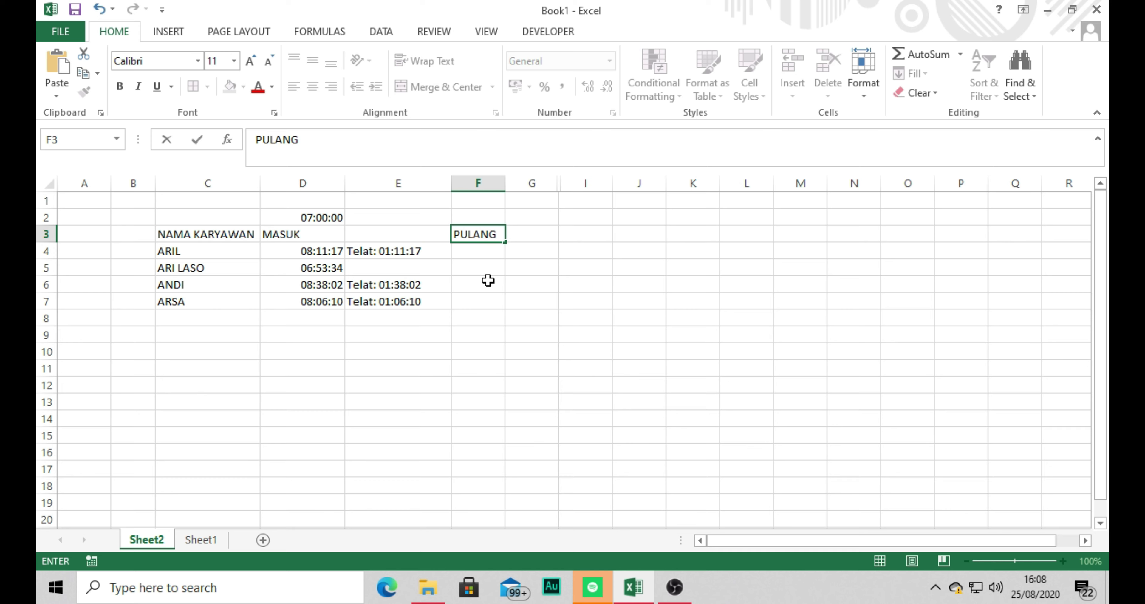
key("Return")
Enter the clock-out reference time 17:00:00 in F2, above the PULANG header
key("Right")
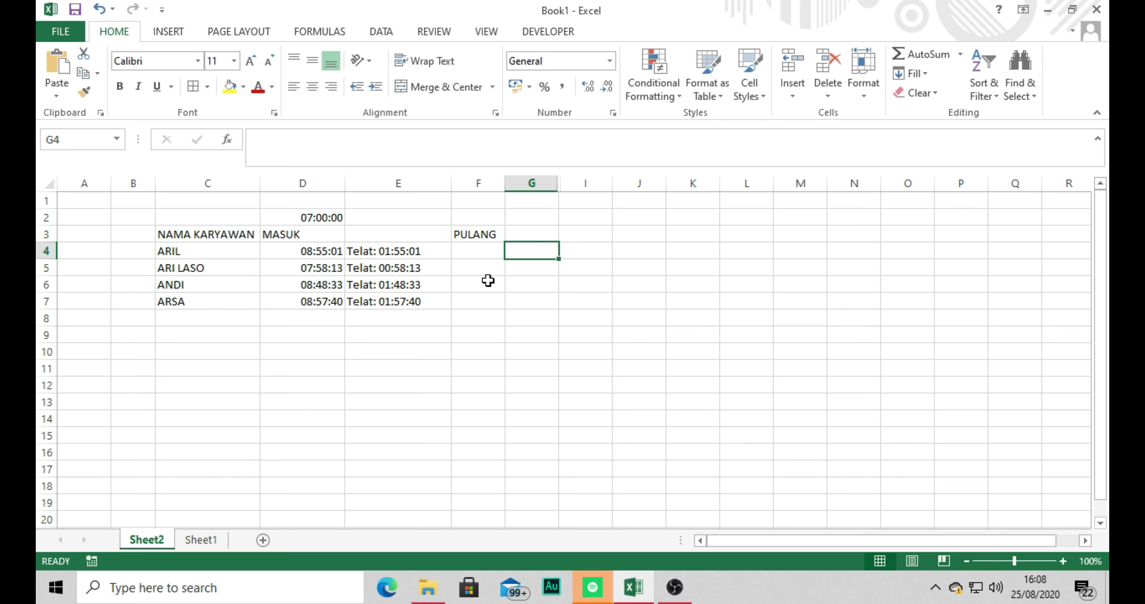
key("Left")
key("Up")
key("Up")
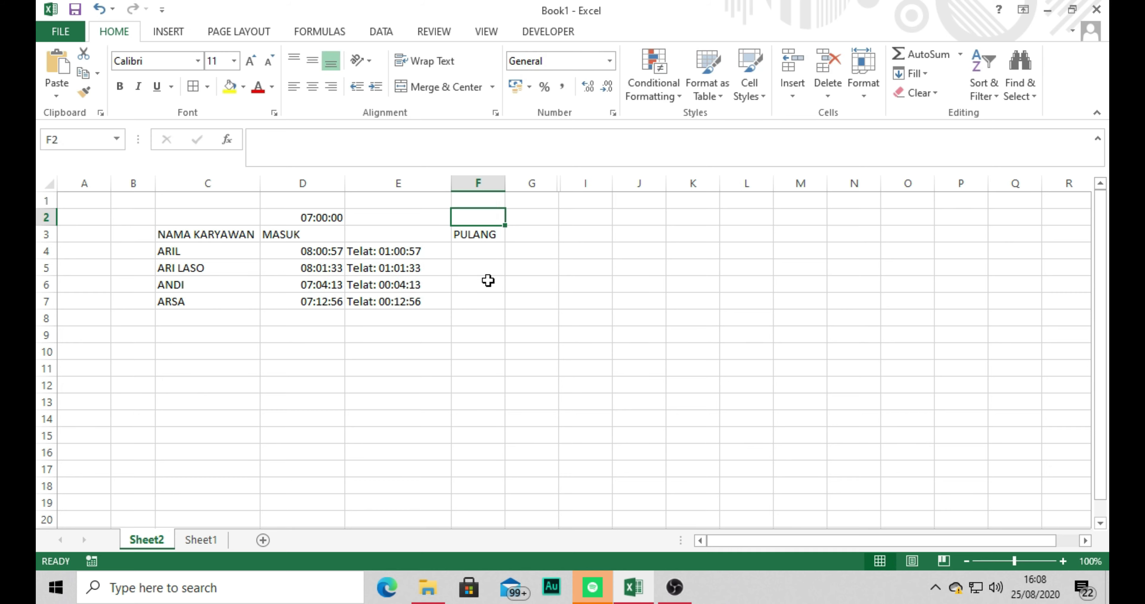
type("17")
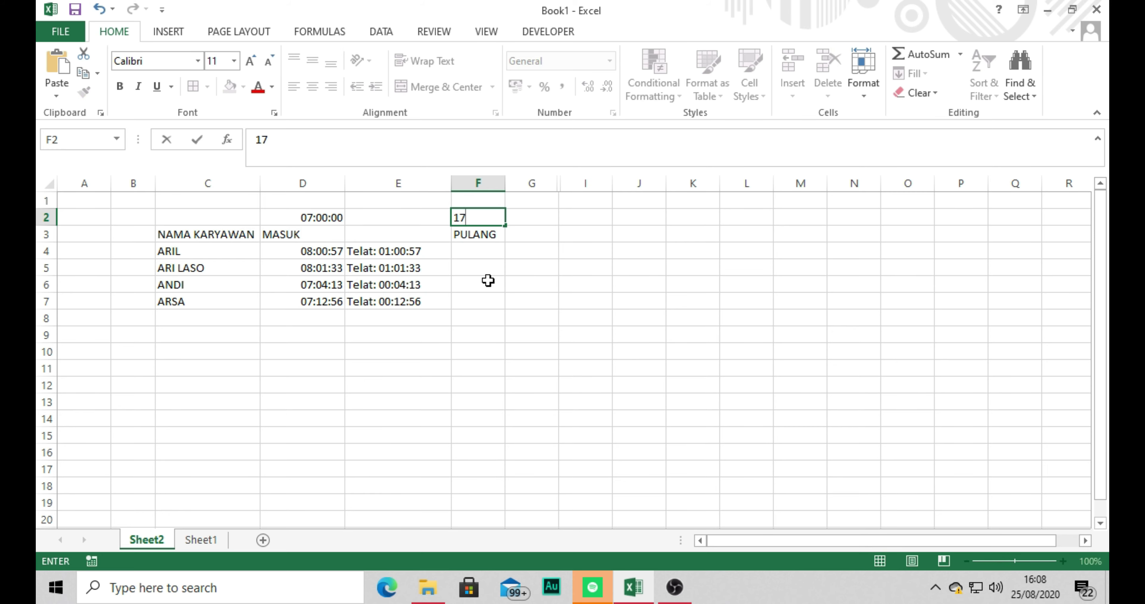
type(":00:00")
key("Return")
Copy the TIME formula with its three RANDBETWEEN functions from D4 into F4 under PULANG
left_click(492, 251)
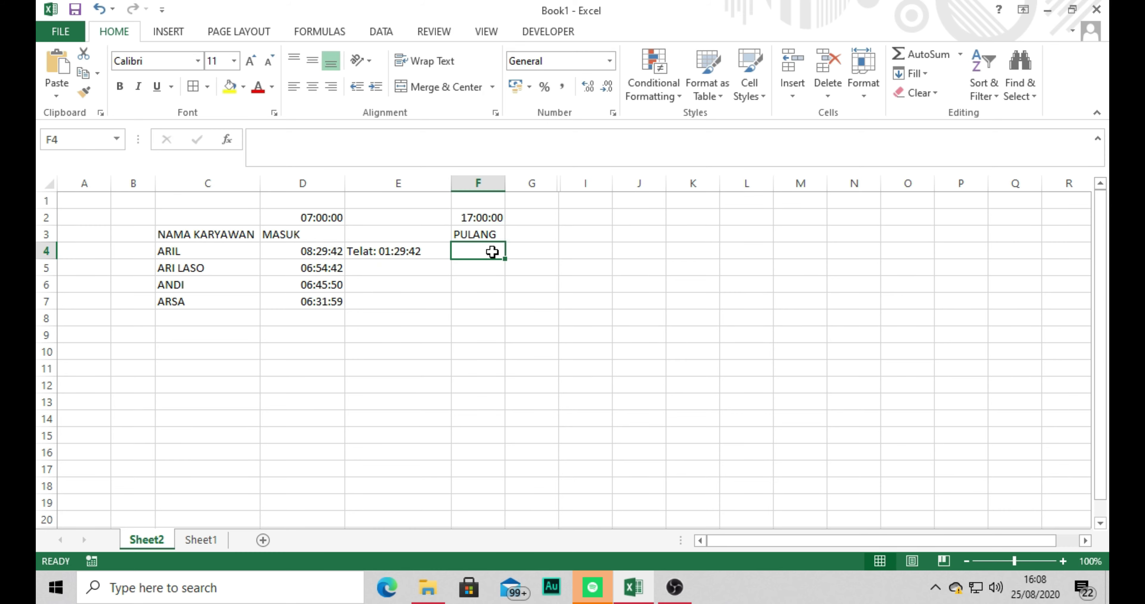
left_click(329, 250)
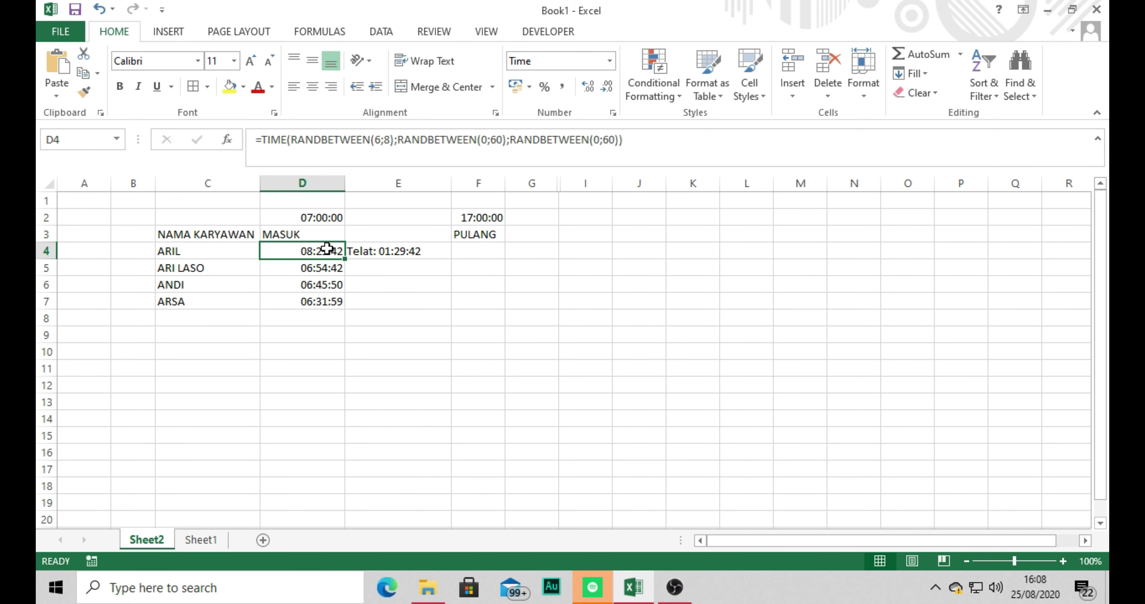
left_click(657, 138)
left_click_drag(230, 155, 234, 130)
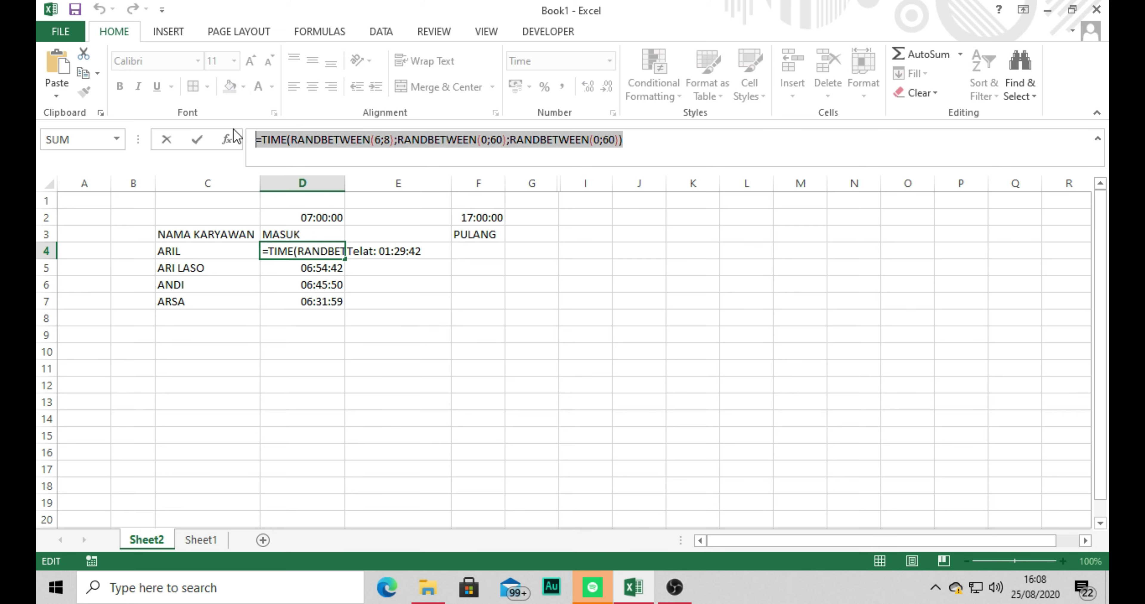
key("Return")
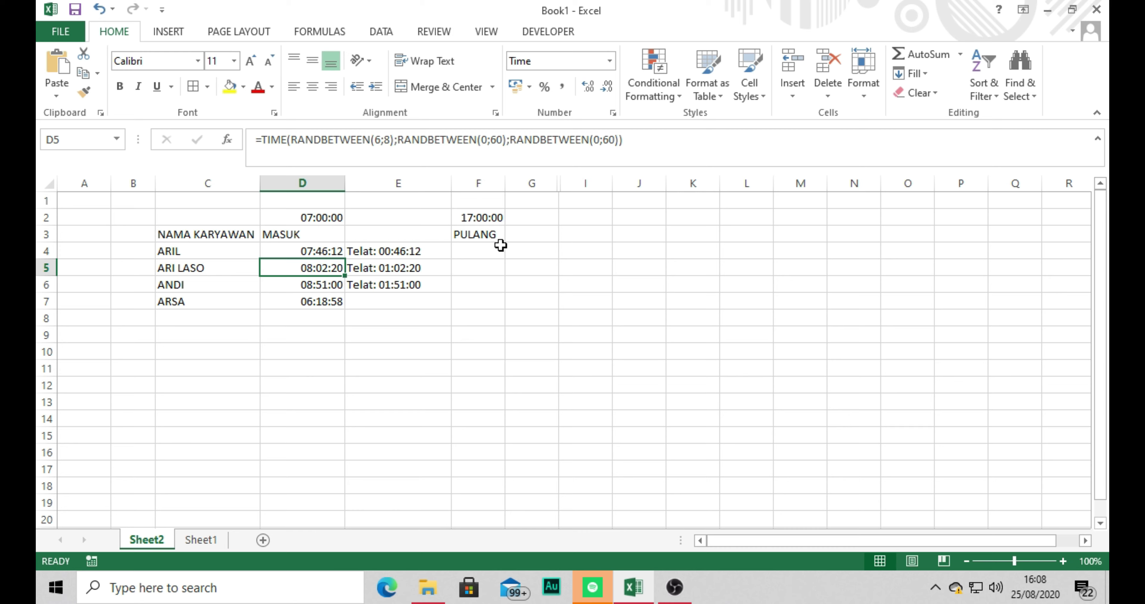
left_click(472, 247)
left_click(364, 139)
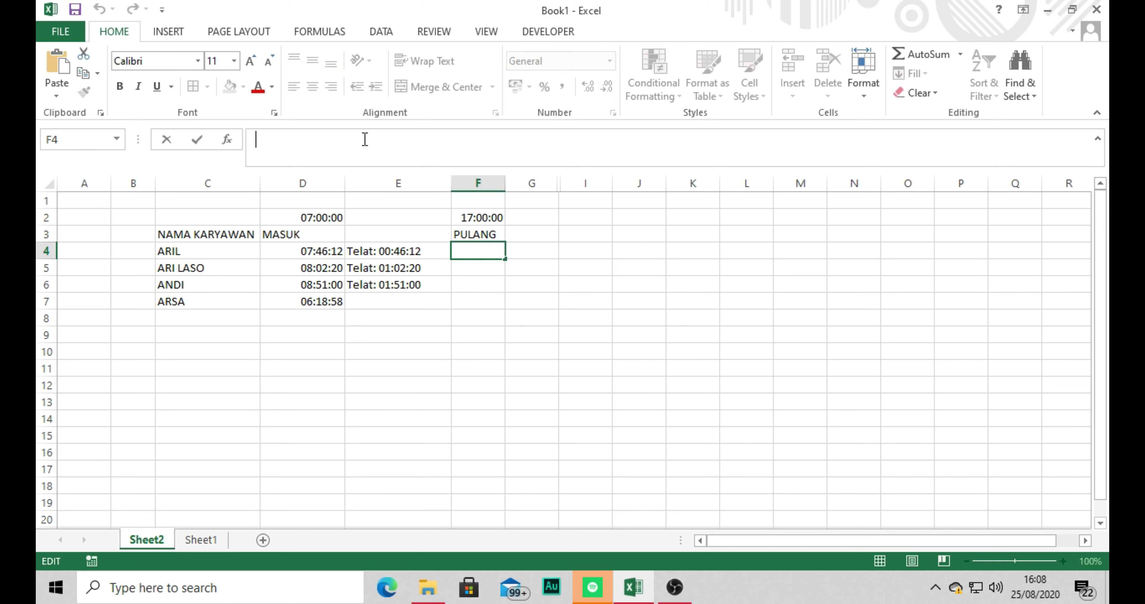
type("=TIME(RANDBETWEEN(6;8);RANDBETWEEN(0;60);RANDBETWEEN(0;60))")
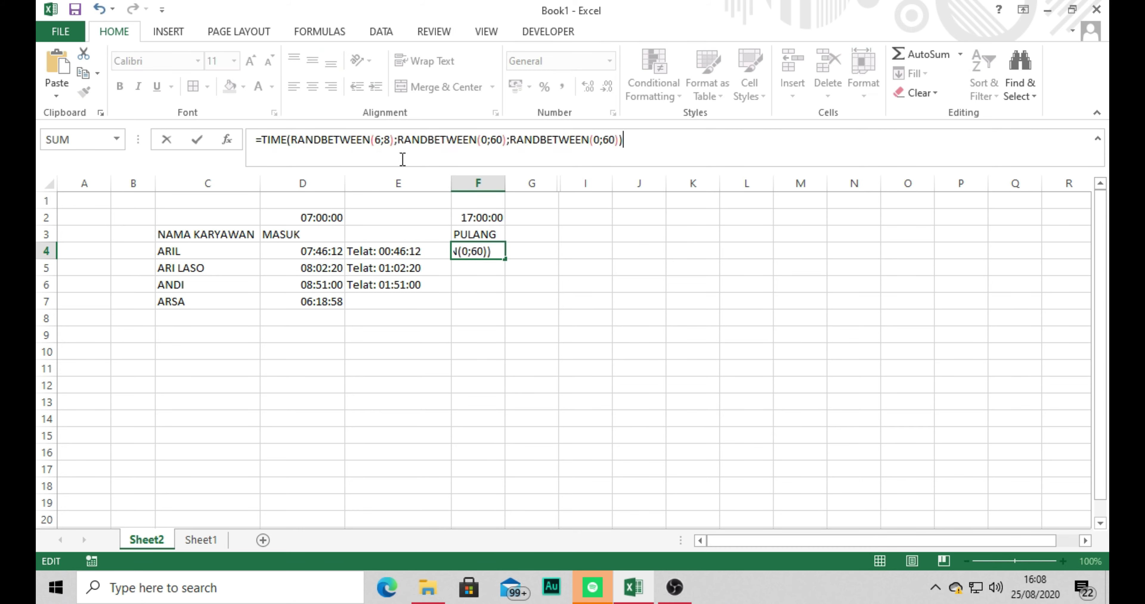
Set the hour range of the first RANDBETWEEN in F4's TIME formula to 16;18
left_click(381, 142)
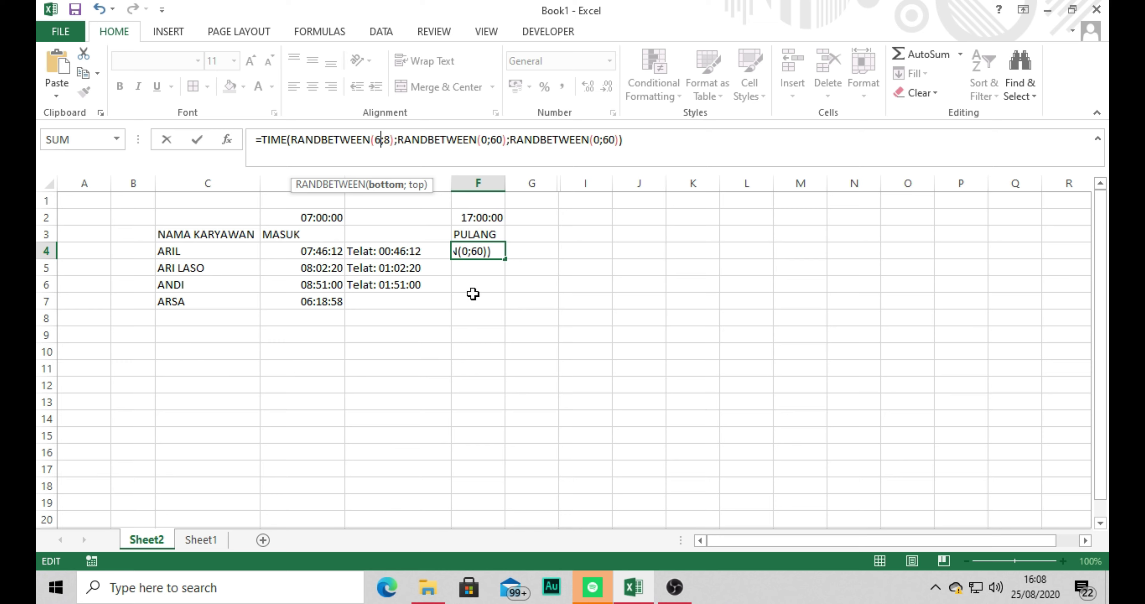
key("BackSpace")
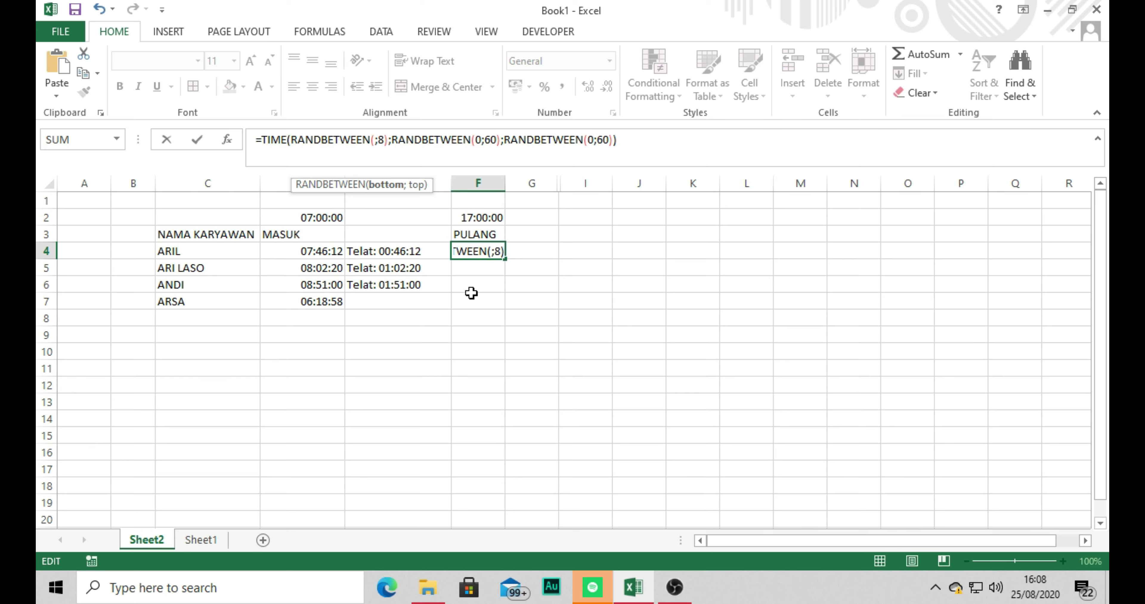
type("16")
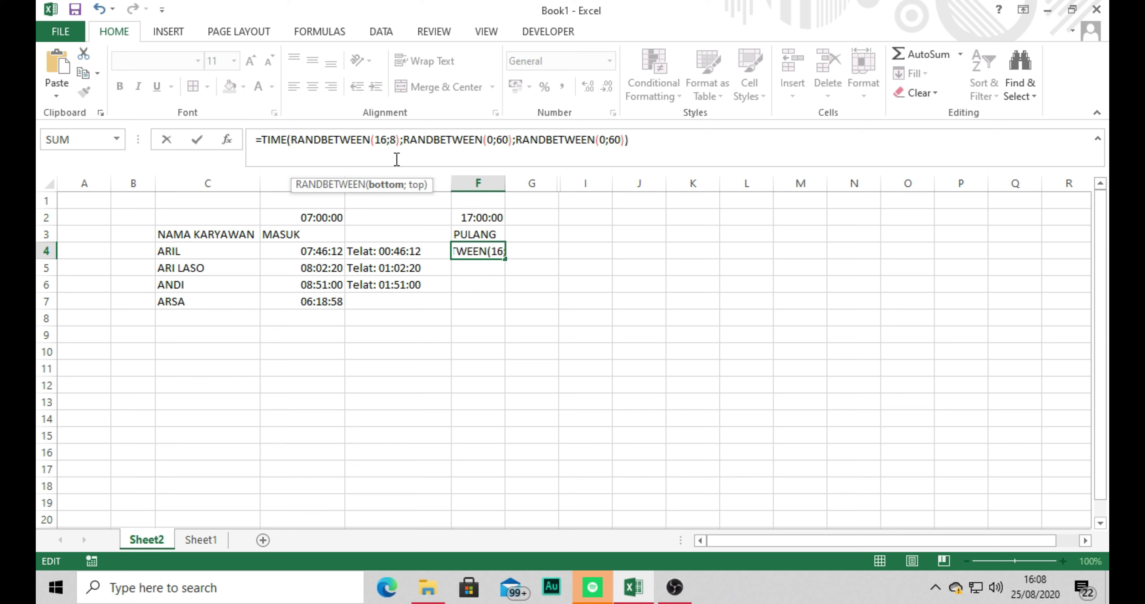
left_click(396, 141)
key("BackSpace")
type("1")
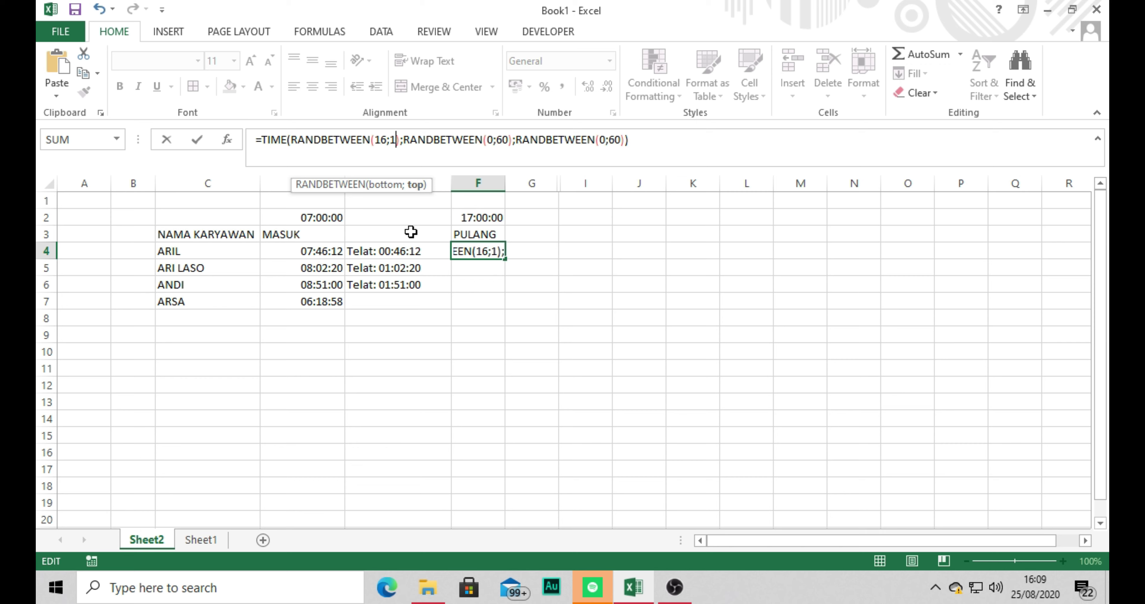
type("8")
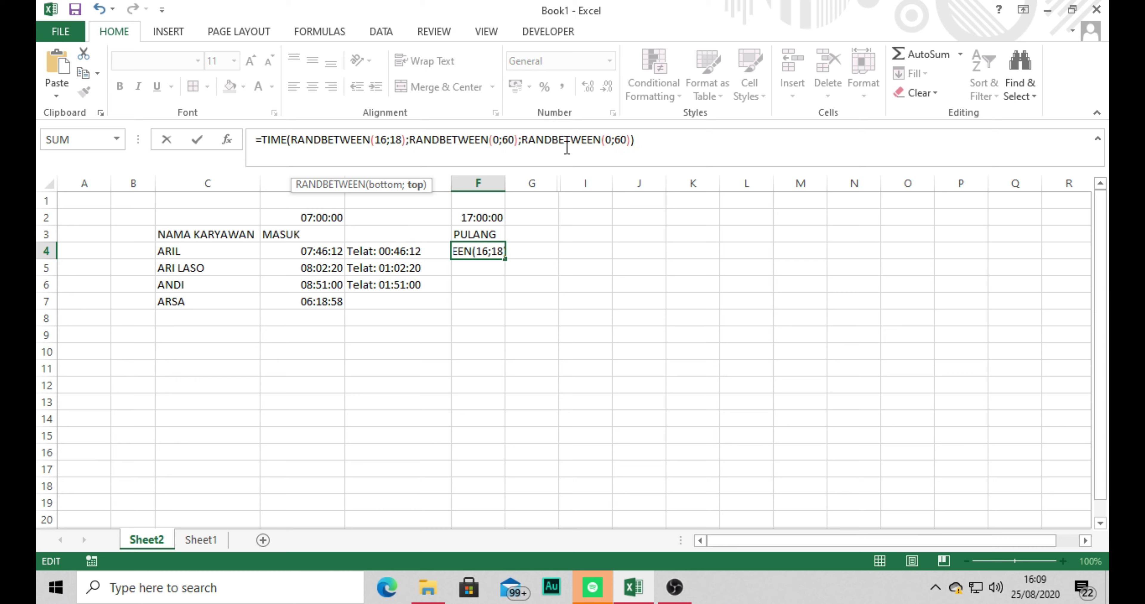
key("Return")
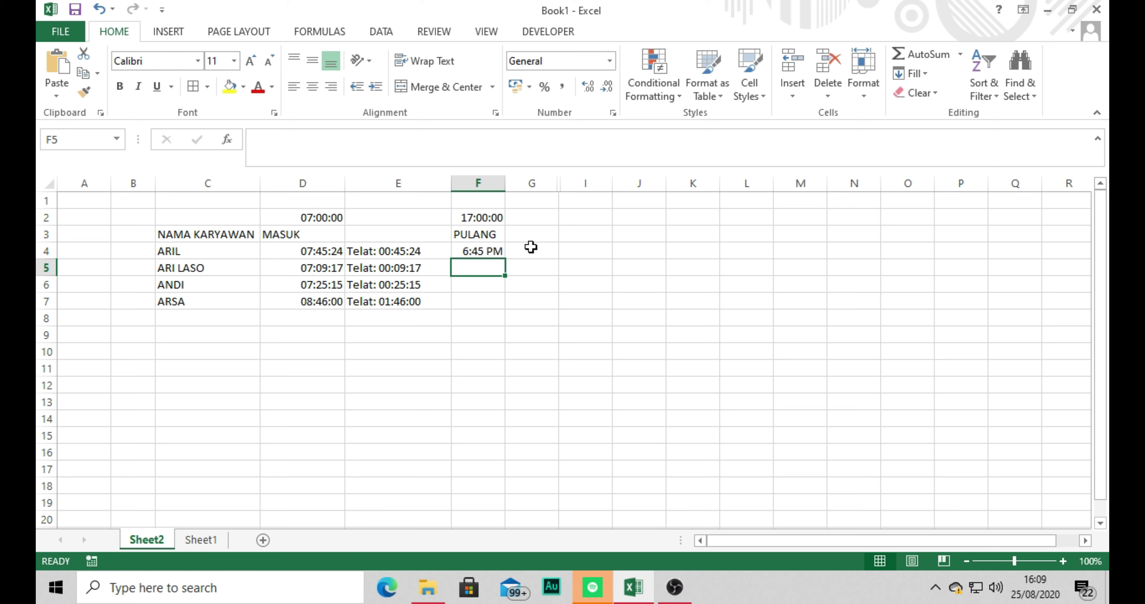
Fill the clock-out formula from F4 down to F7 and format the range as 24-hour time with seconds
left_click(489, 253)
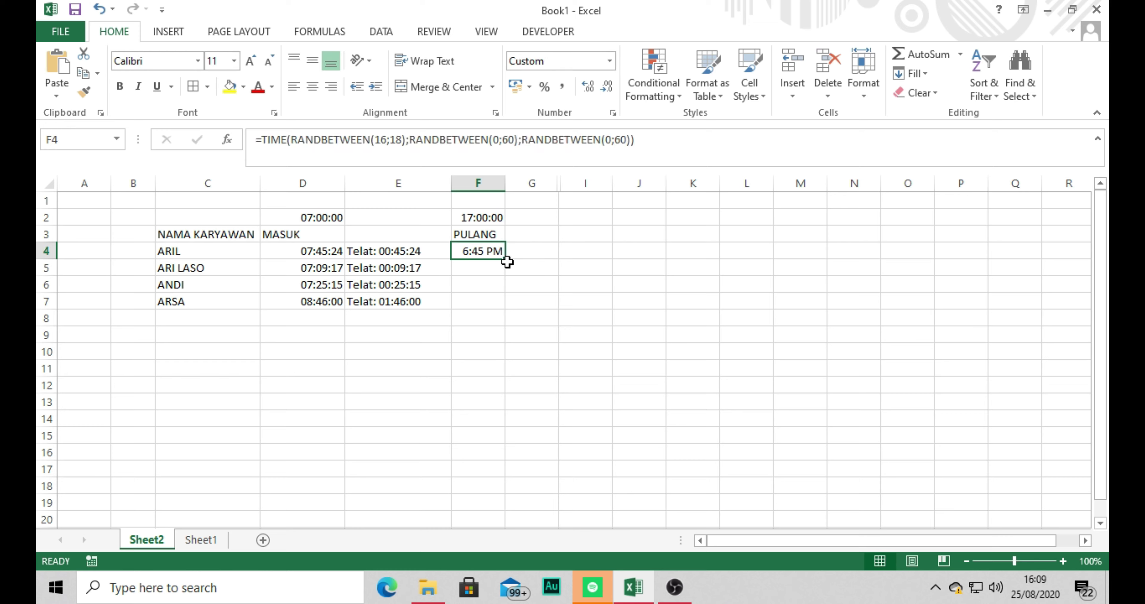
left_click_drag(506, 258, 506, 308)
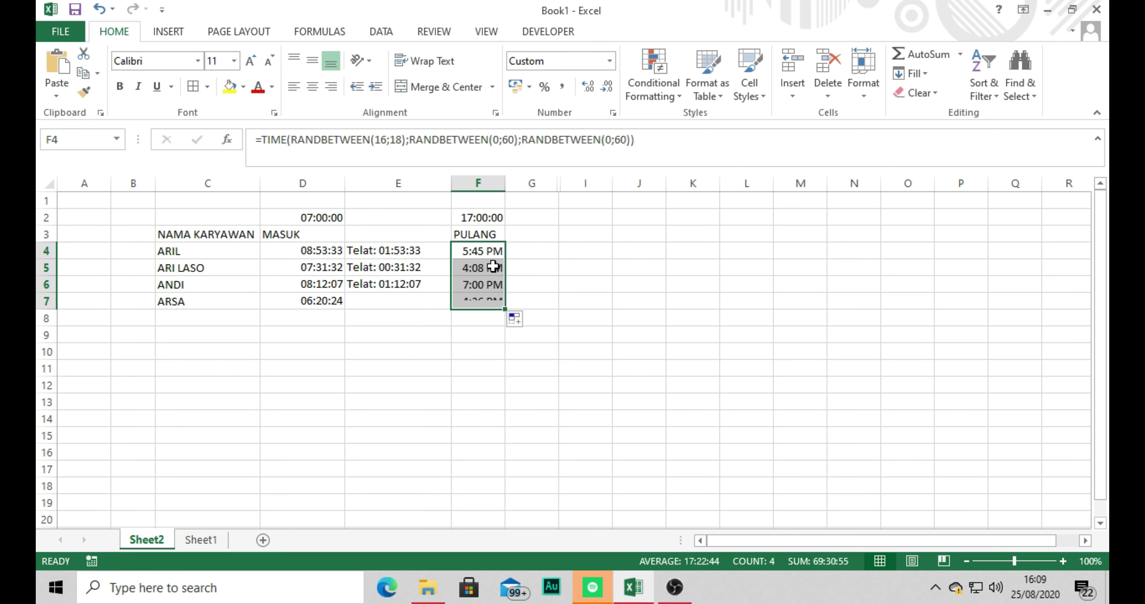
left_click(609, 61)
left_click(591, 317)
left_click(592, 300)
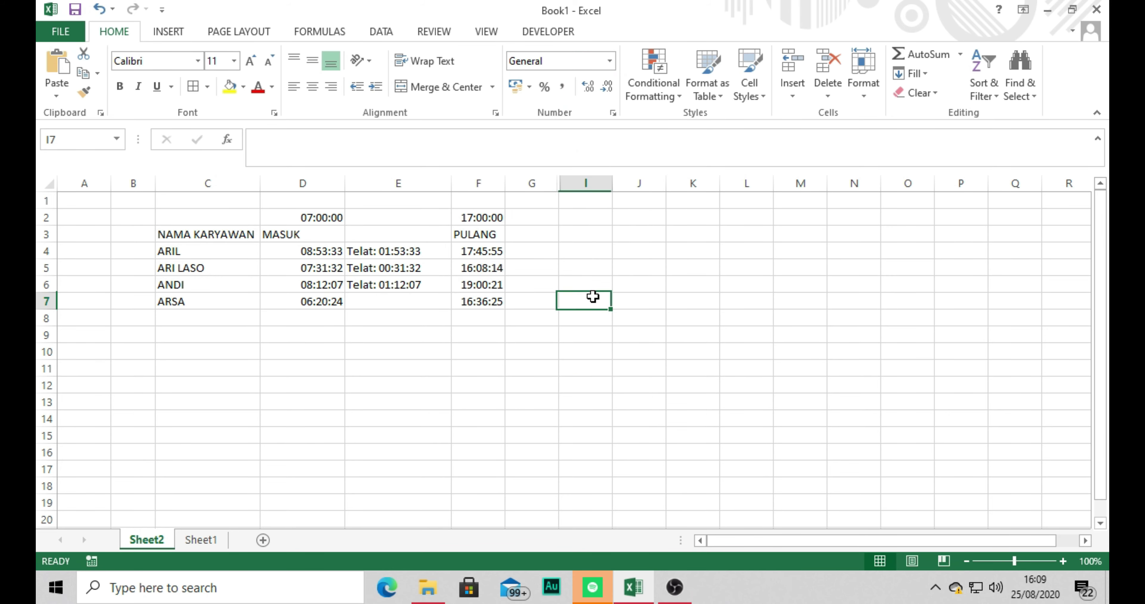
Start an IF formula in G4 with the logical test F4>$F$2, keeping the clock-out reference absolute
left_click(546, 251)
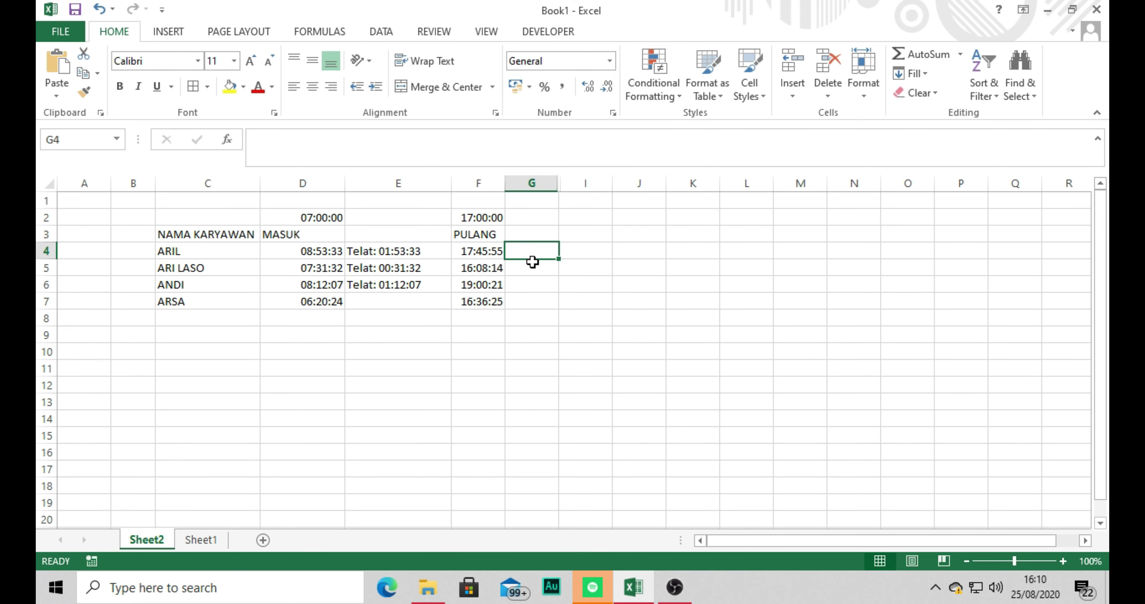
left_click(276, 143)
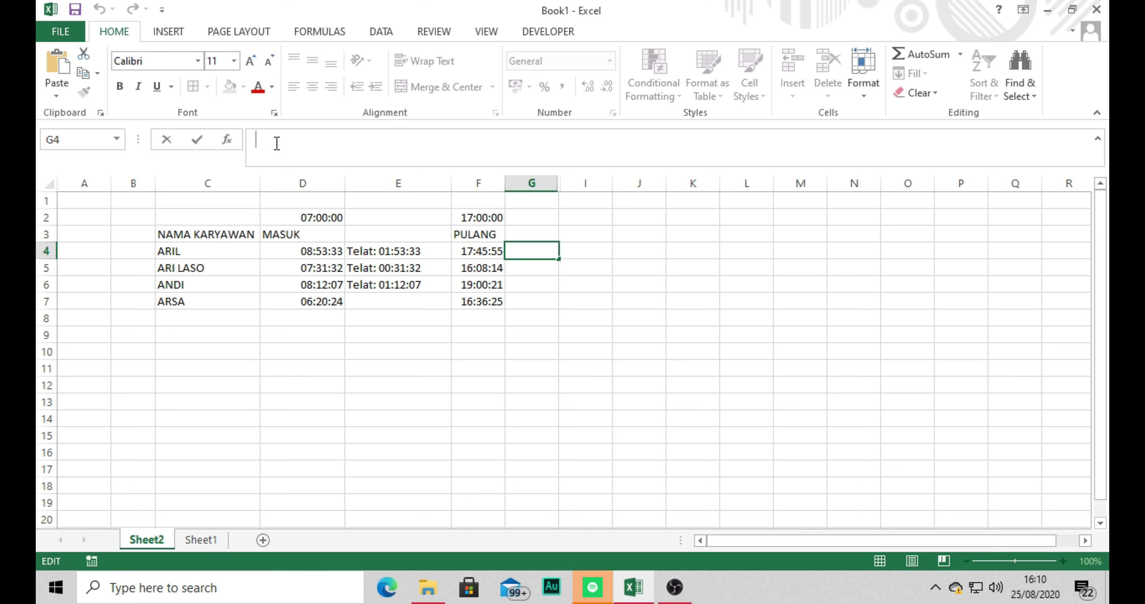
type("=")
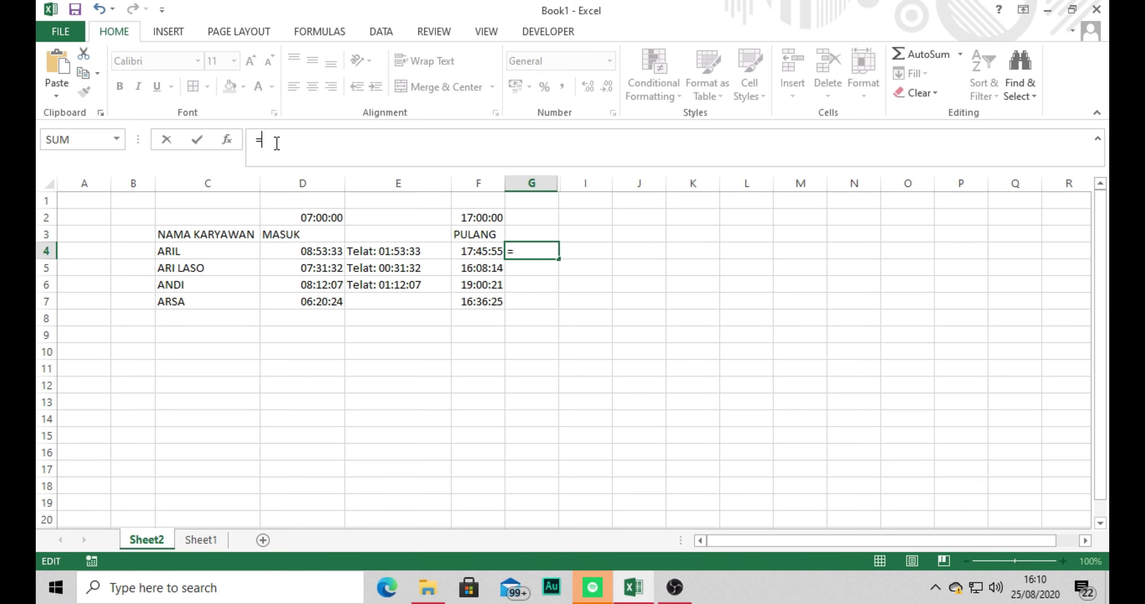
type("I")
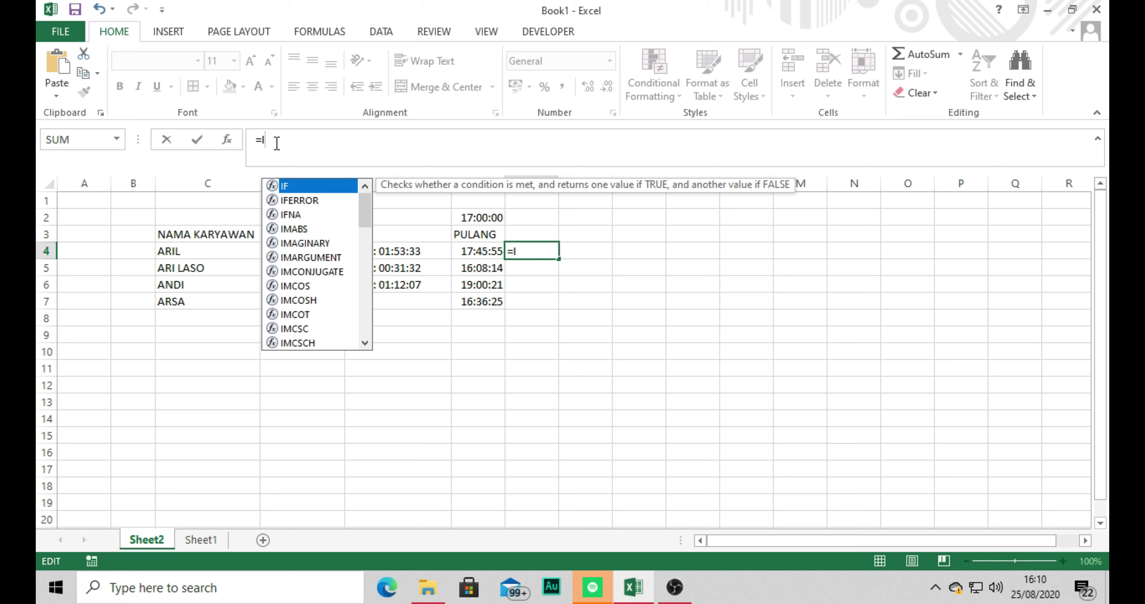
type("F(")
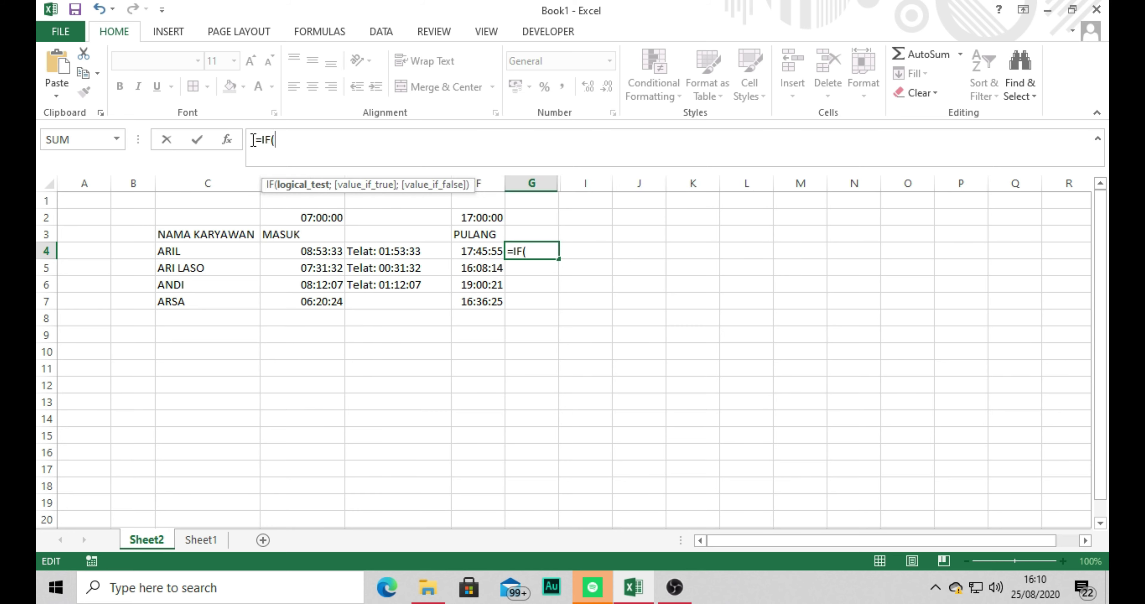
left_click(475, 252)
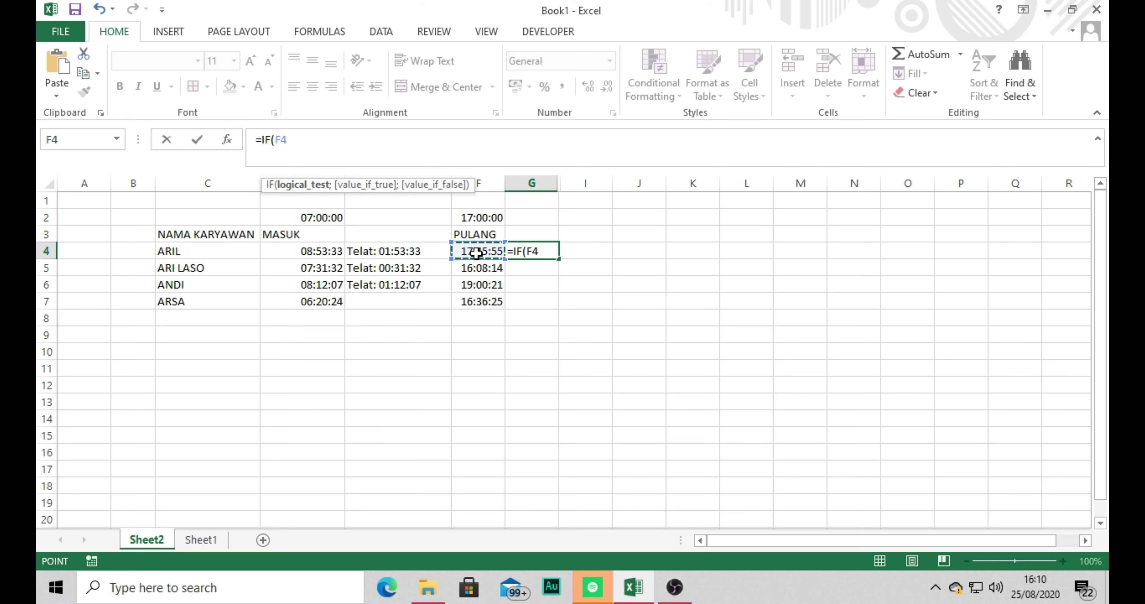
type(">")
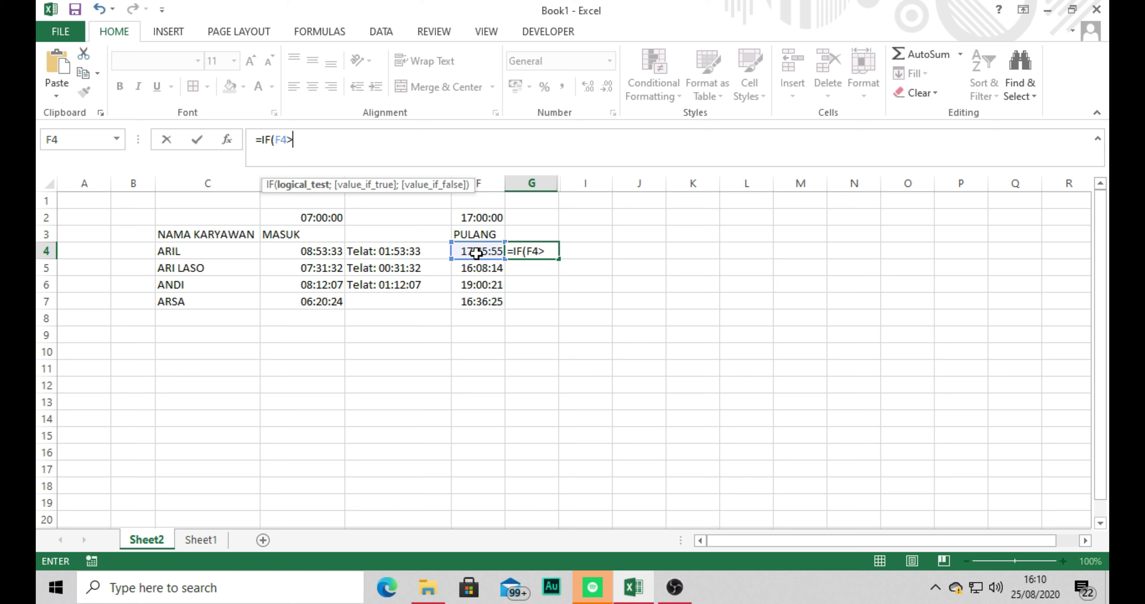
left_click(489, 219)
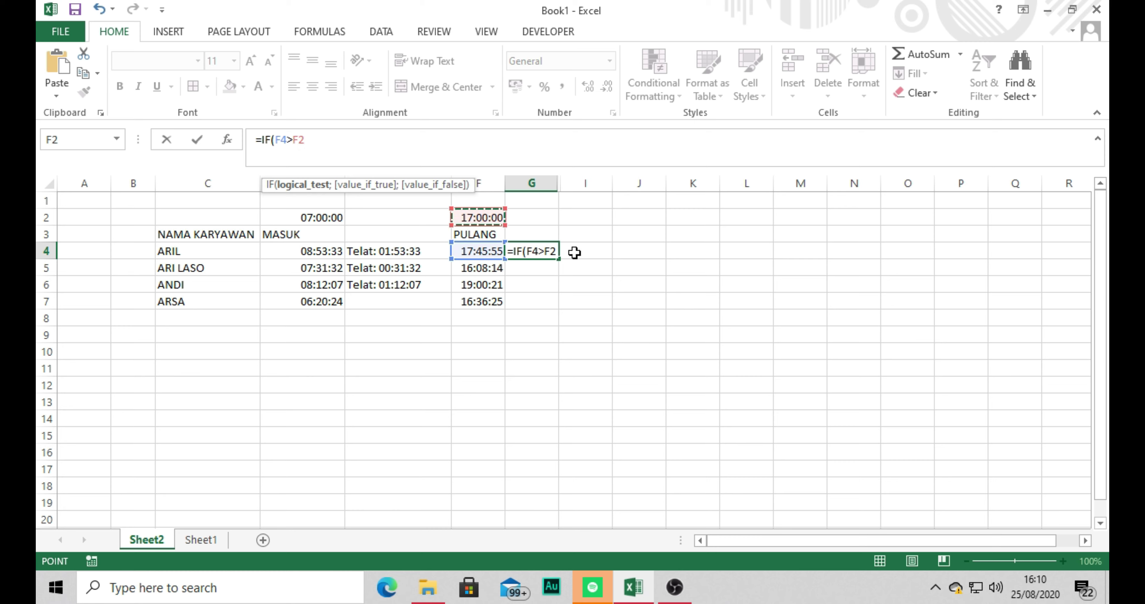
key("F4")
type(";")
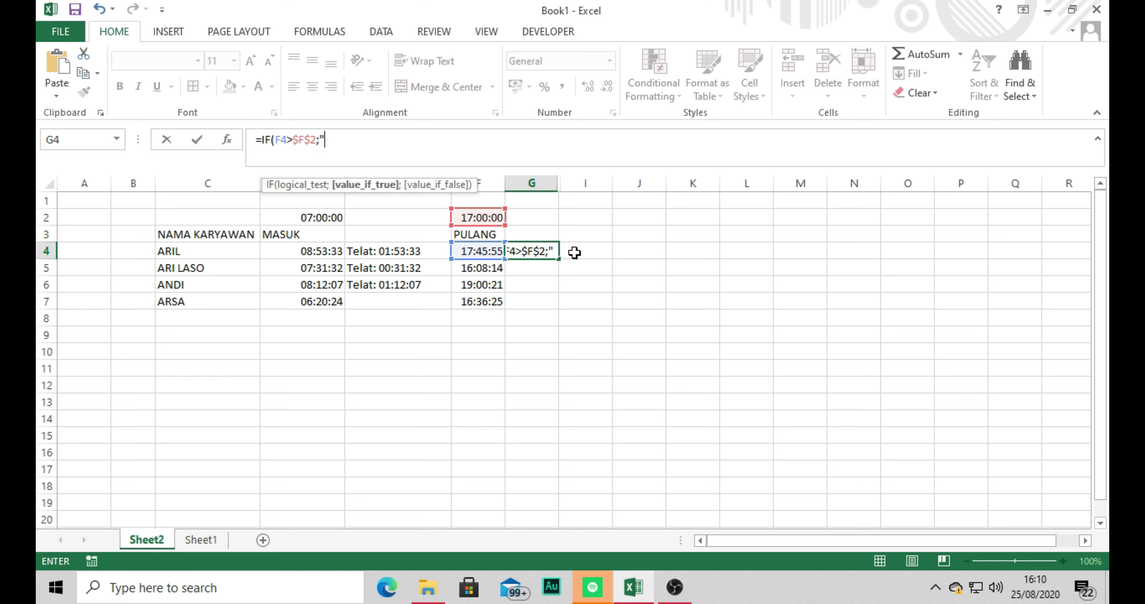
Add "Lembur: "&TEXT((F4-$F$2);"hh:mm:ss") as the value if true in G4's IF formula
type("\"Lembur")
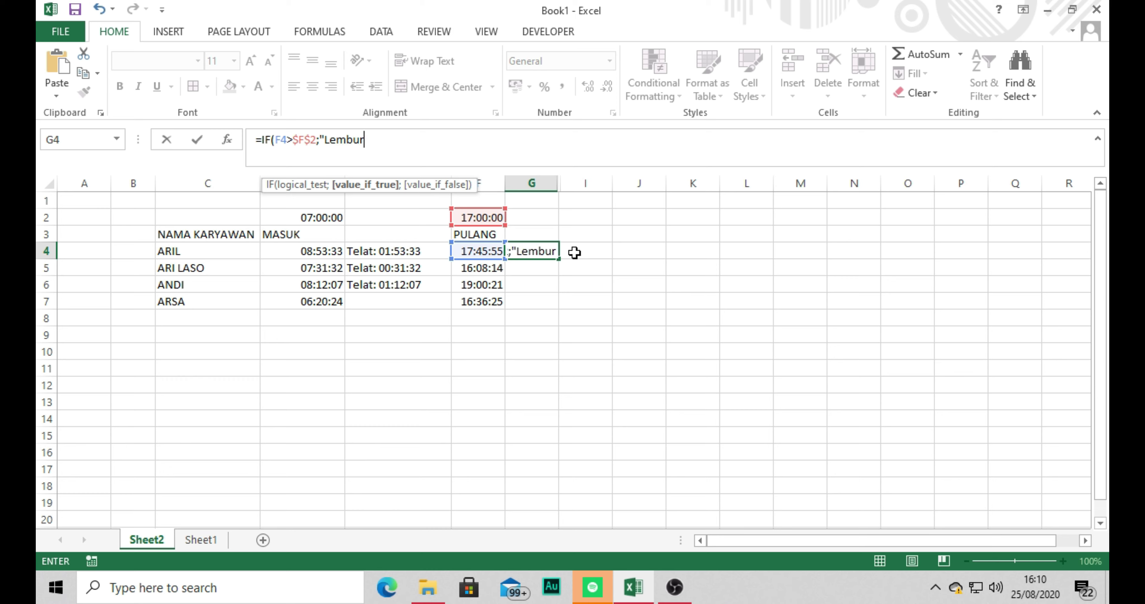
type(": \"&text((")
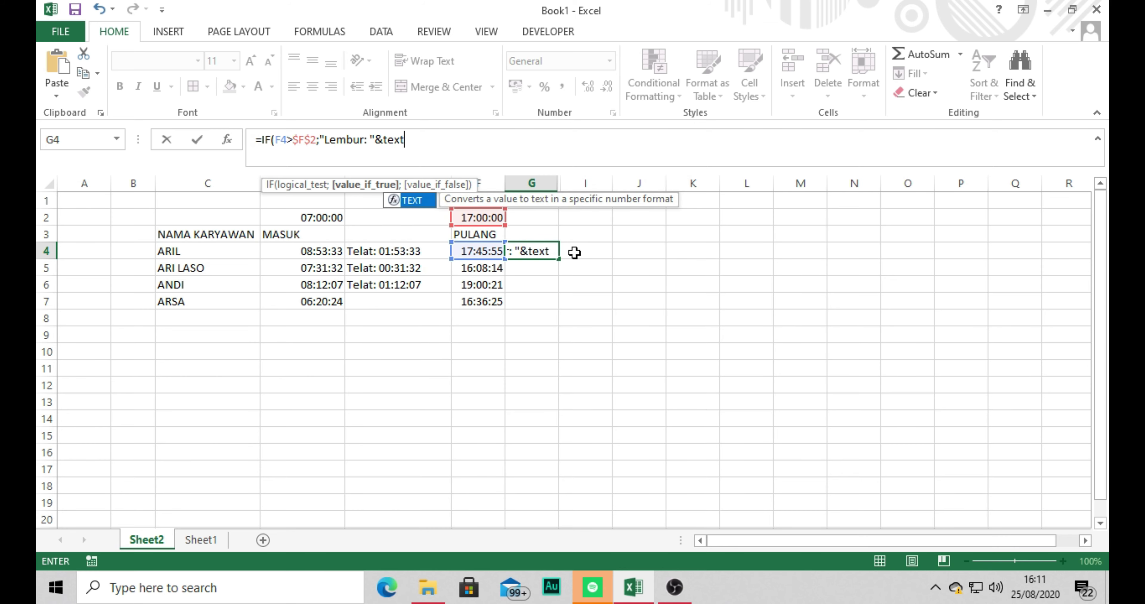
left_click(477, 252)
type("-")
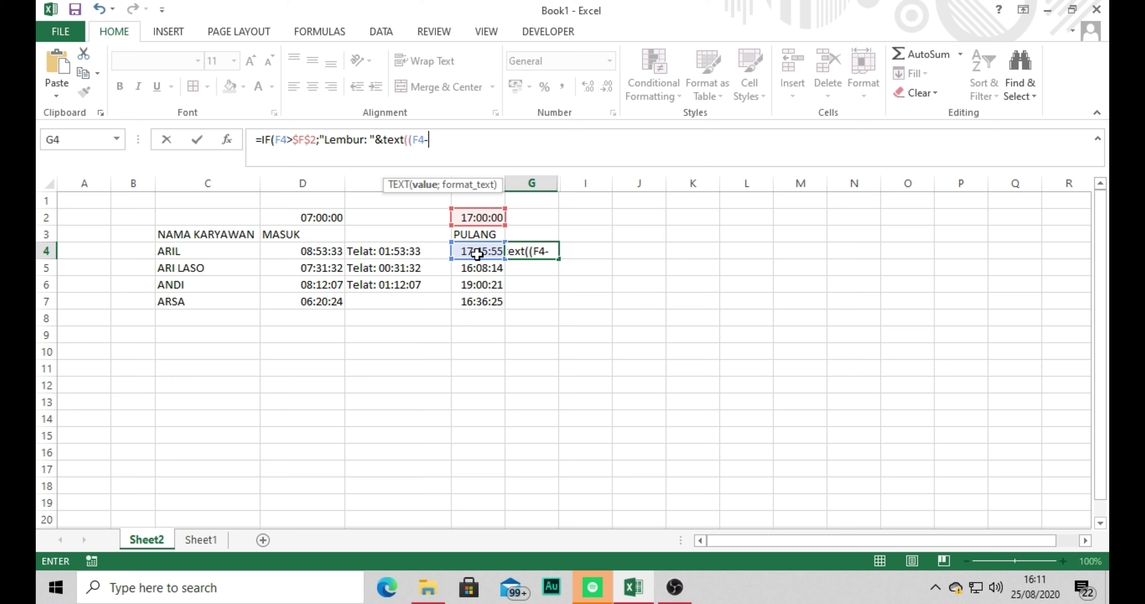
left_click(485, 218)
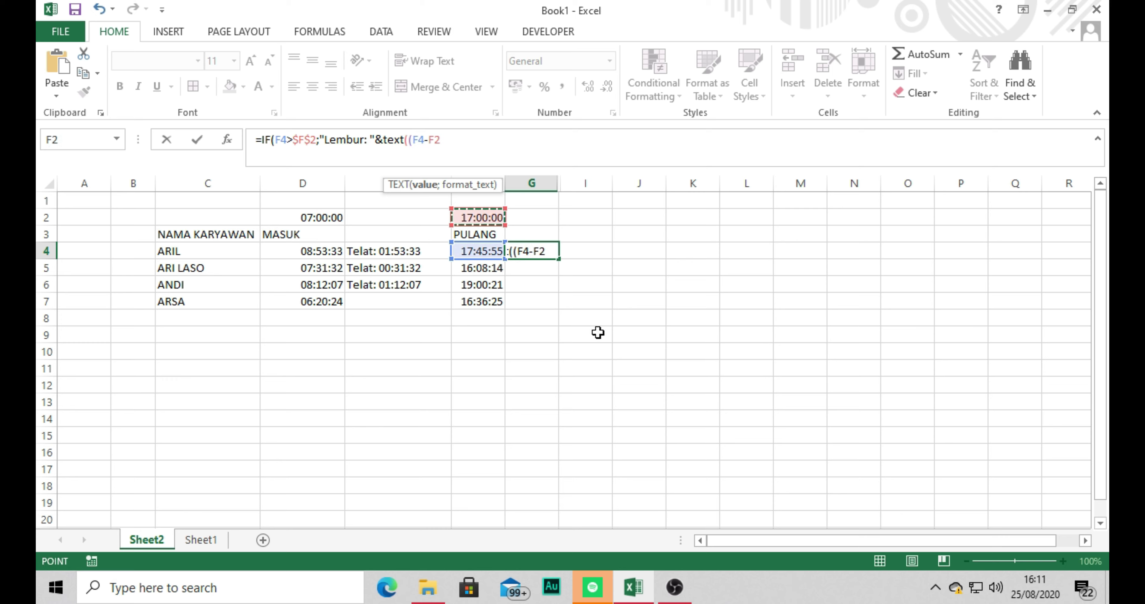
key("F4")
type(");")
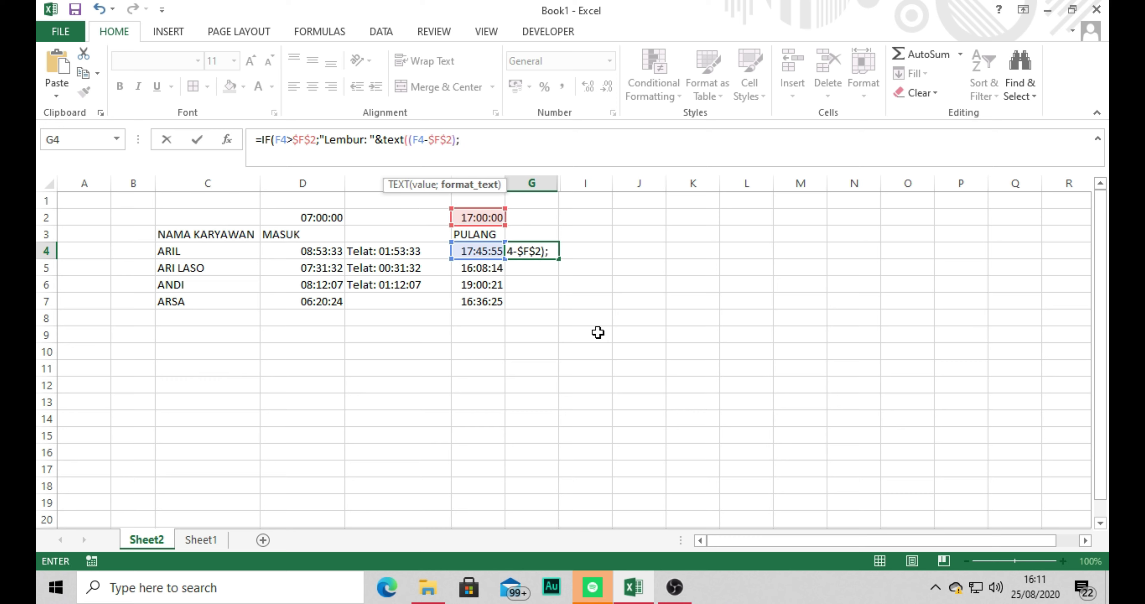
type("\"hh:mm:ss")
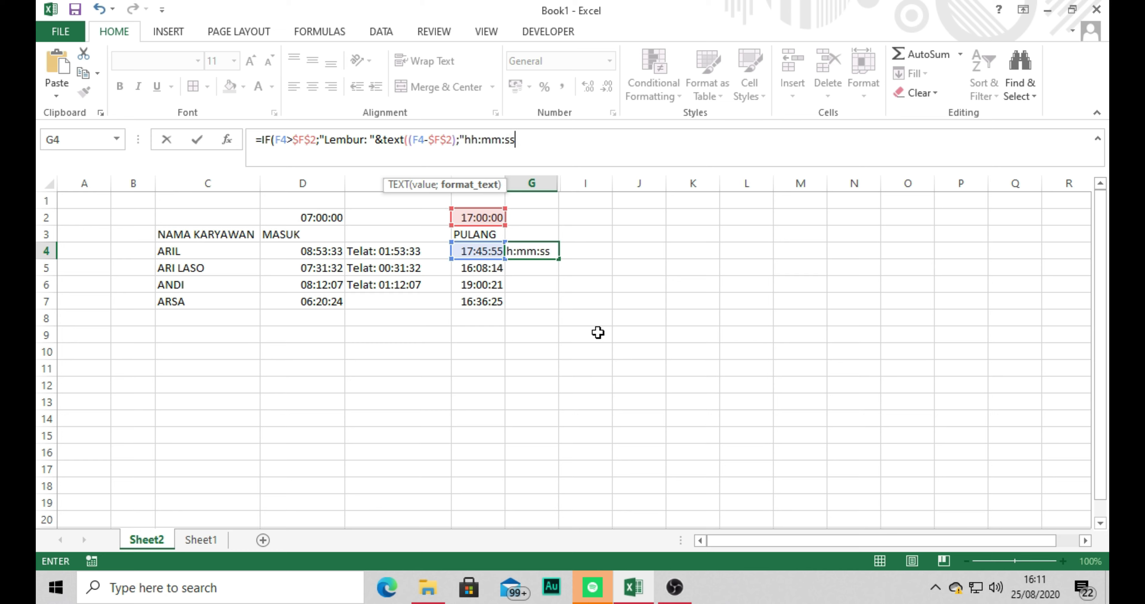
type("\")")
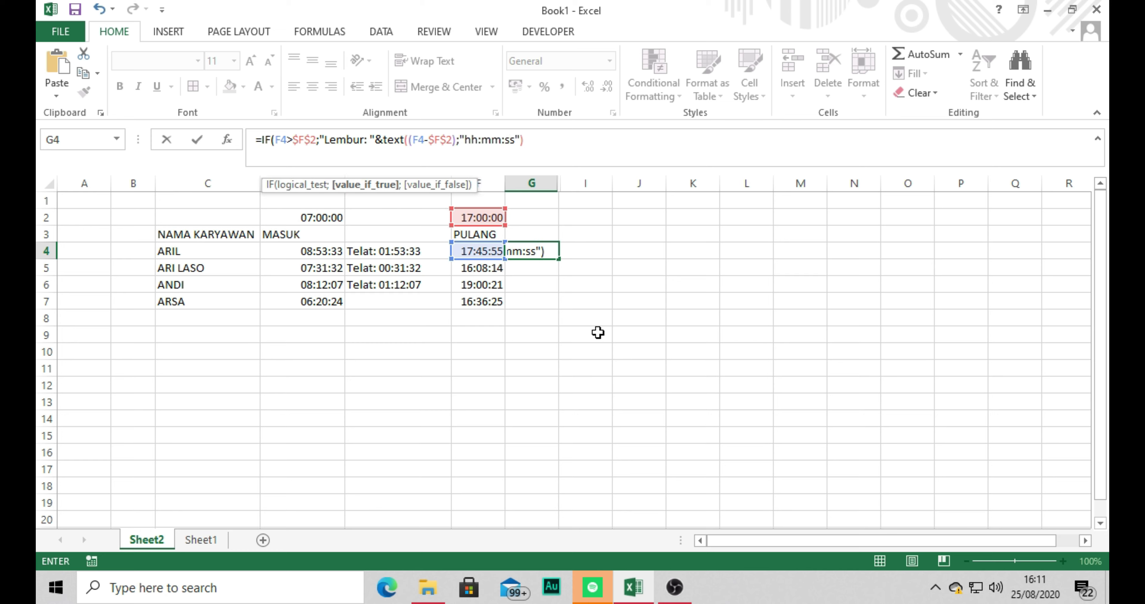
Complete G4's IF formula with "Pulang lebih awal: "&TEXT(($F$2-F4);"hh:mm:ss") as the value if false
type(";")
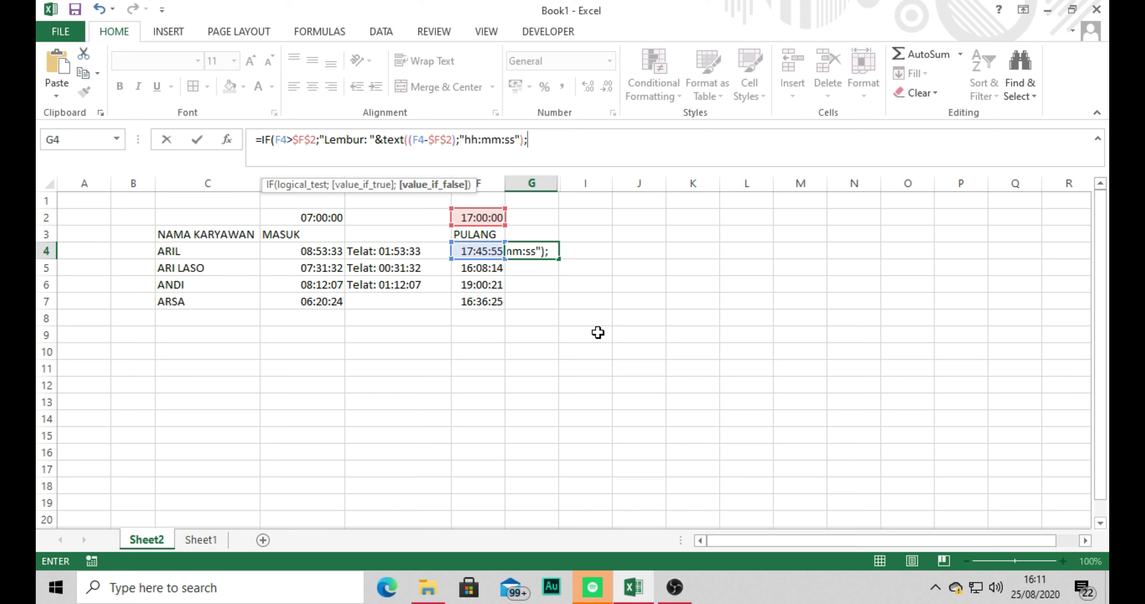
type("\"Pulang l")
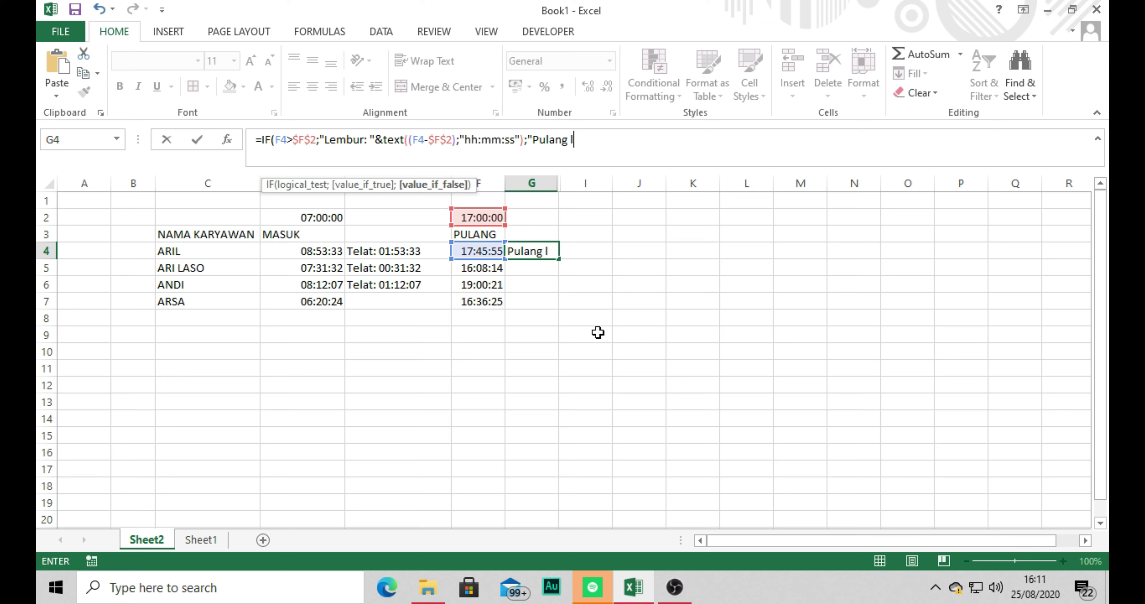
type("ebih awal: \"&")
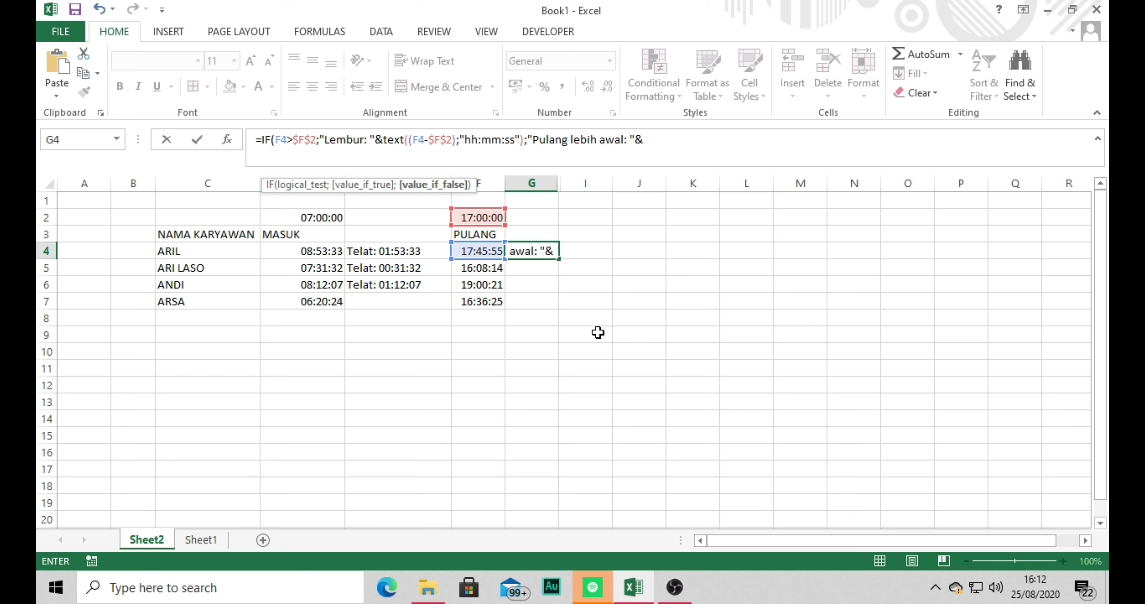
type("TEXT")
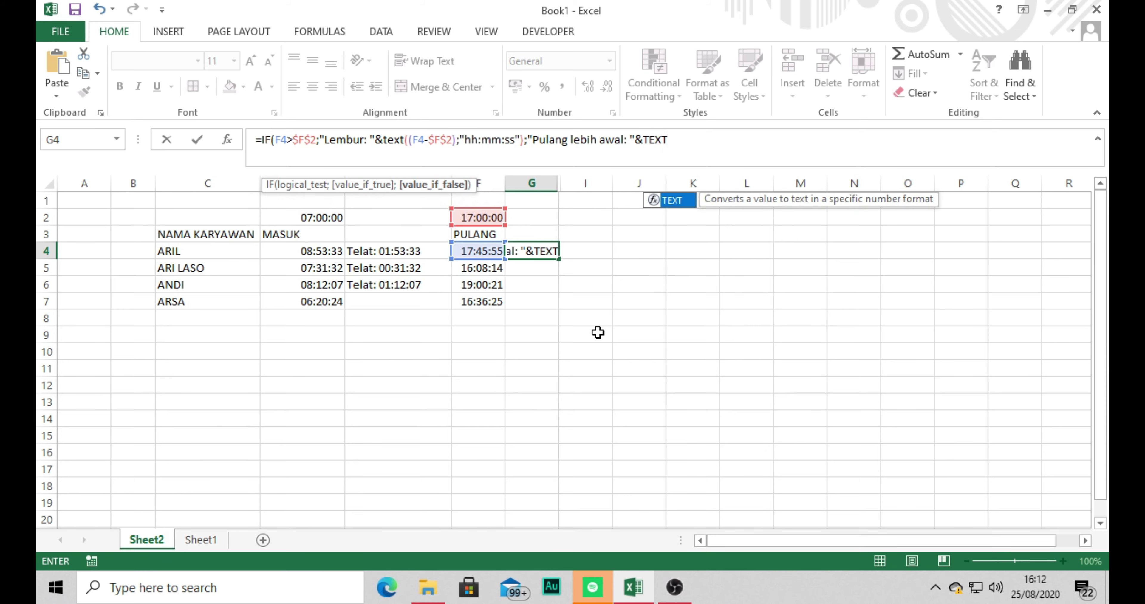
type("((")
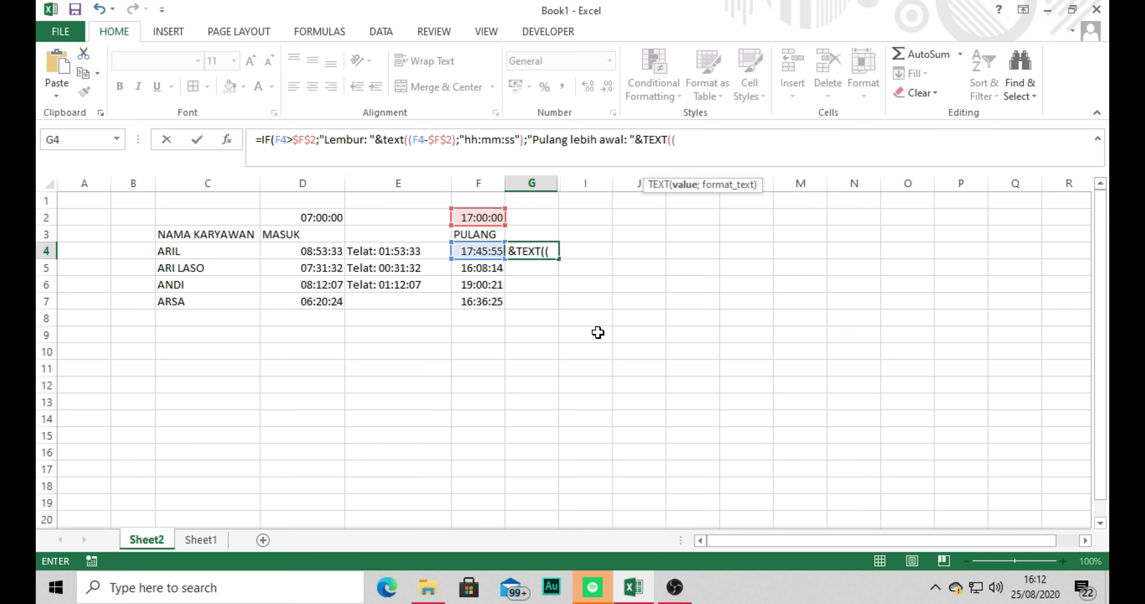
left_click(478, 217)
key("F4")
type("-")
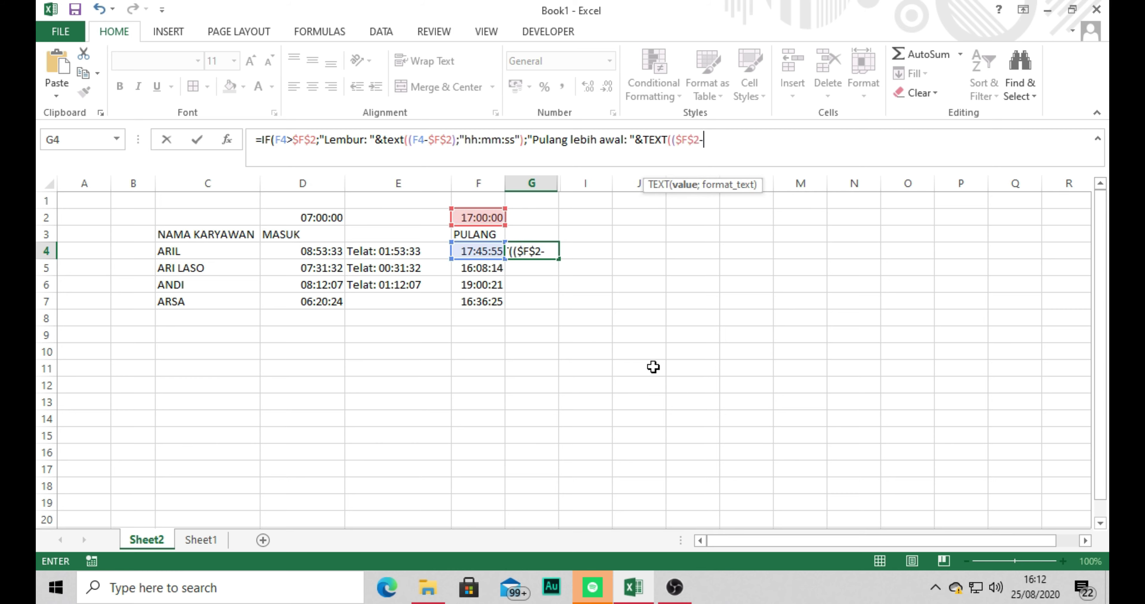
left_click(487, 251)
type(");\"")
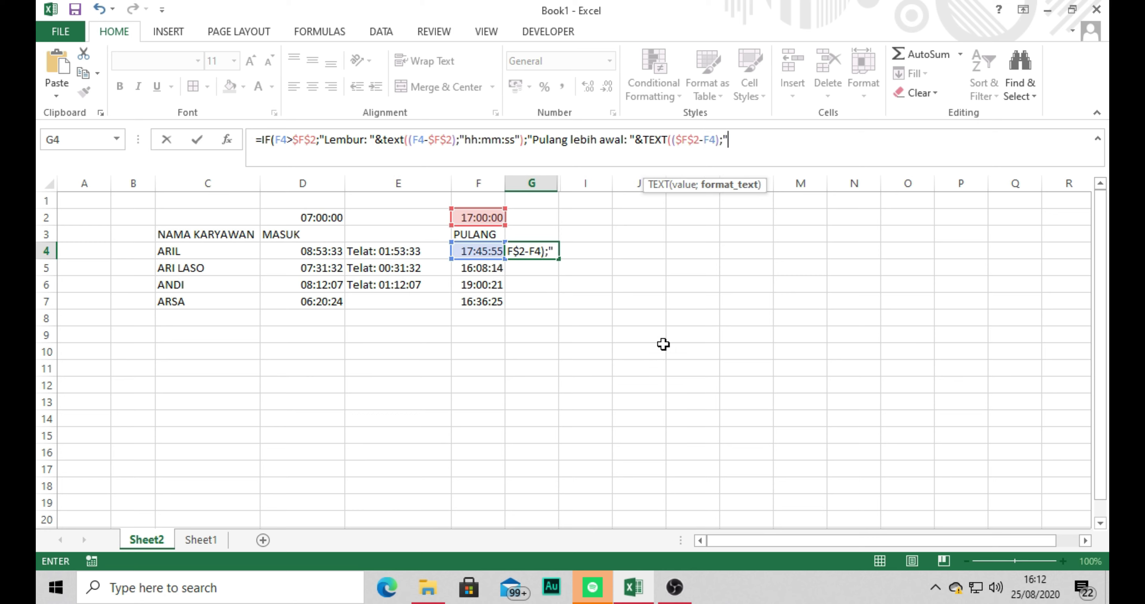
type("hh:mm")
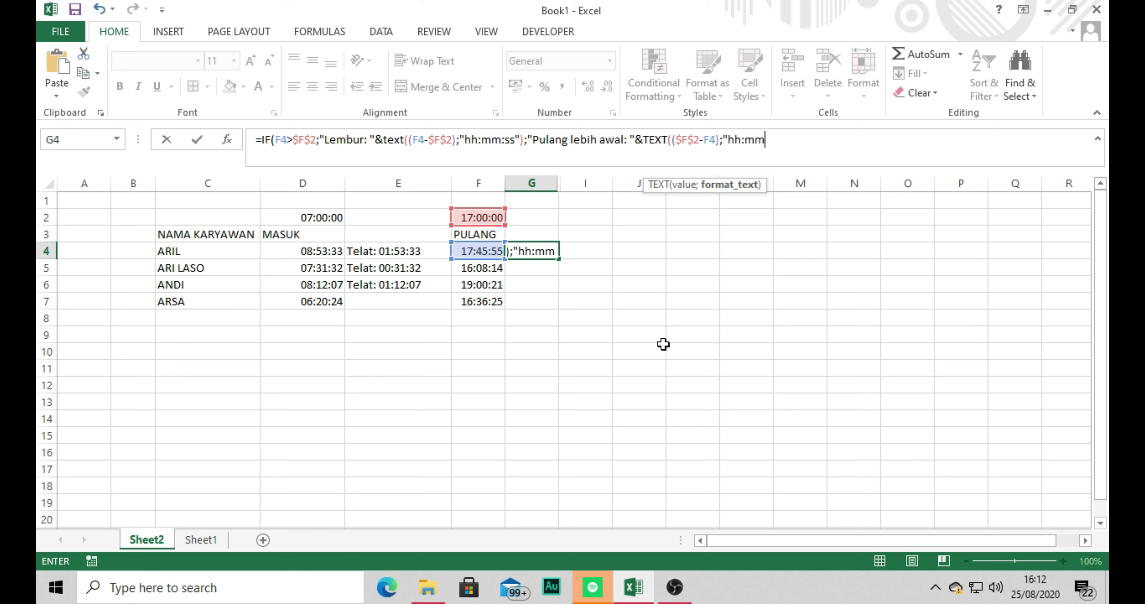
type(":ss\"))")
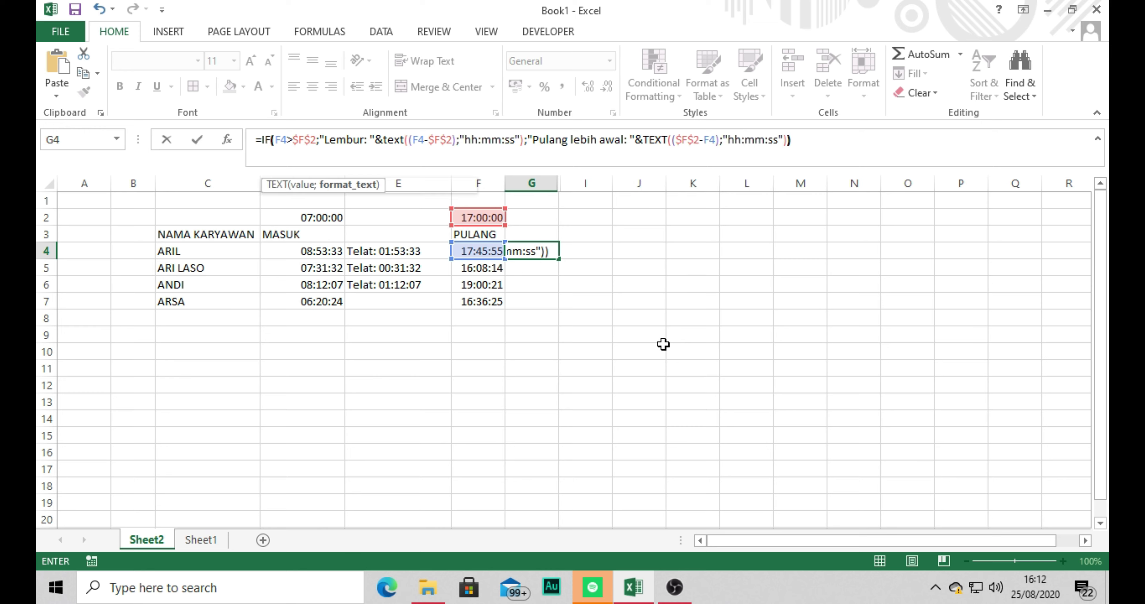
key("Return")
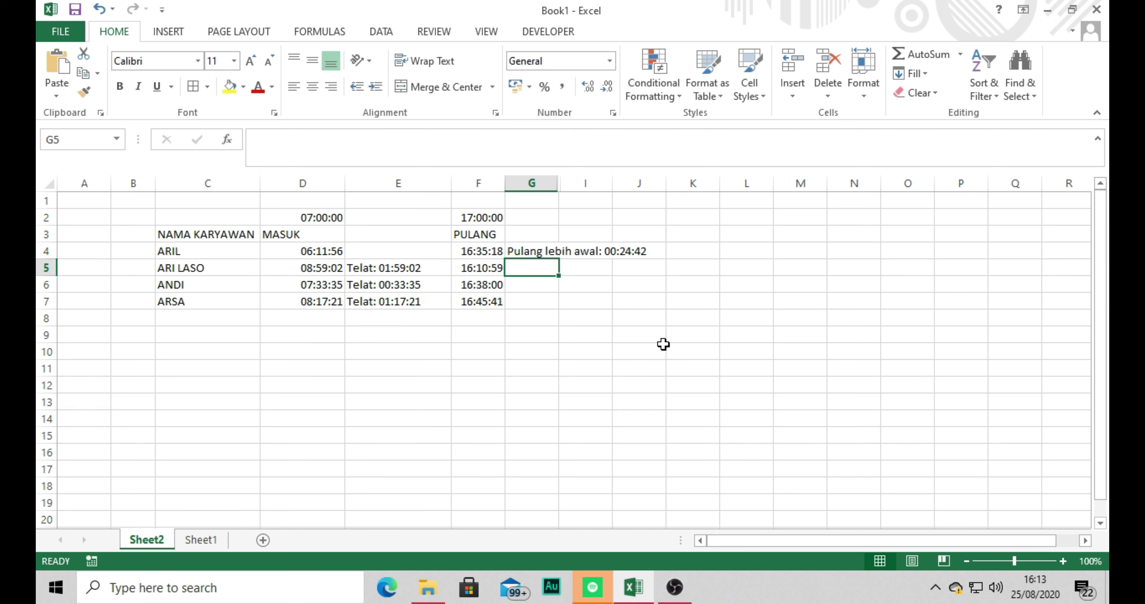
Autofit column G to its contents and fill the IF formula from G4 down to G7
double_click(560, 183)
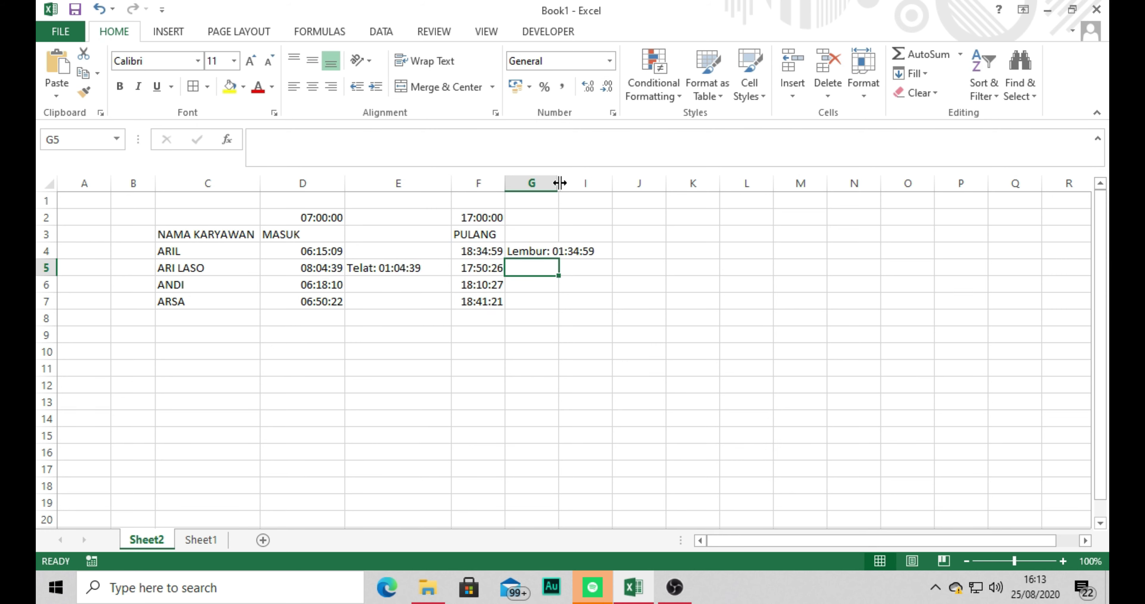
double_click(559, 183)
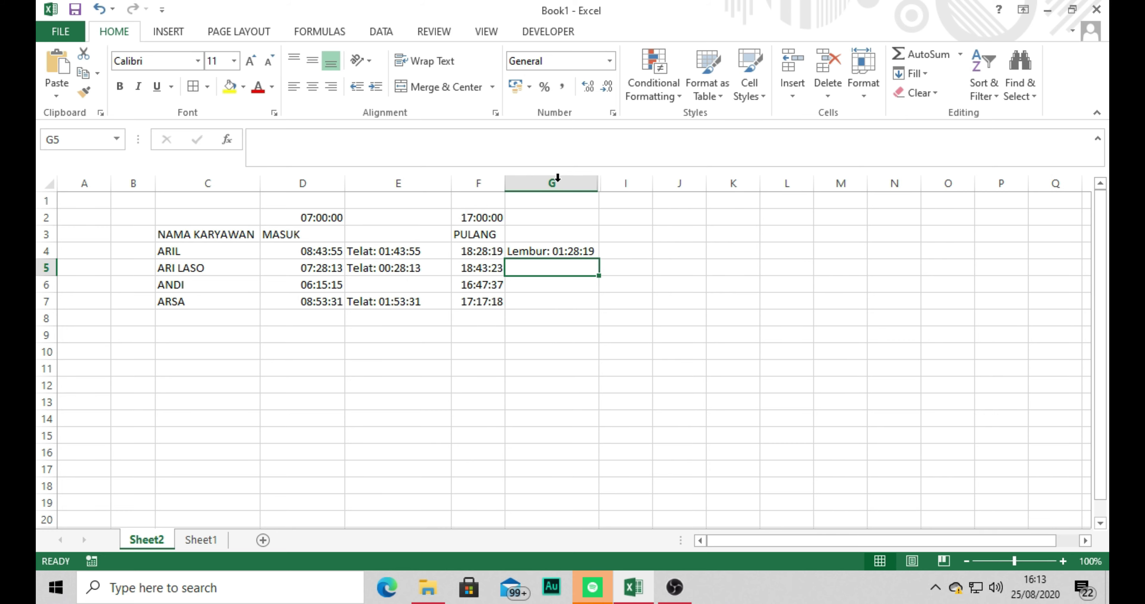
left_click(565, 251)
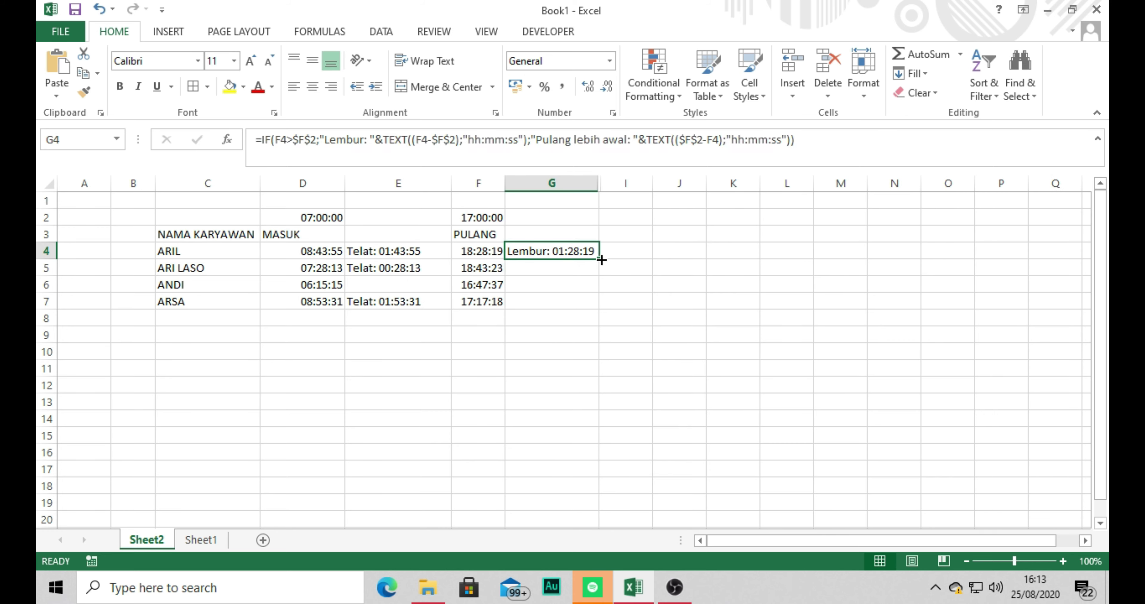
left_click_drag(601, 260, 593, 311)
left_click(651, 288)
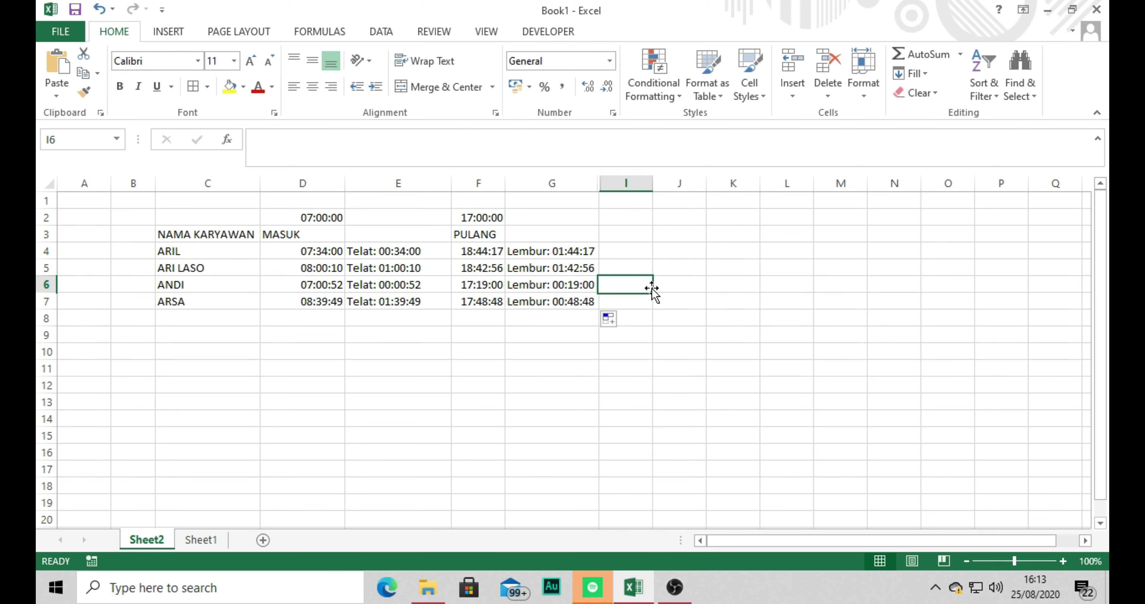
left_click(551, 251)
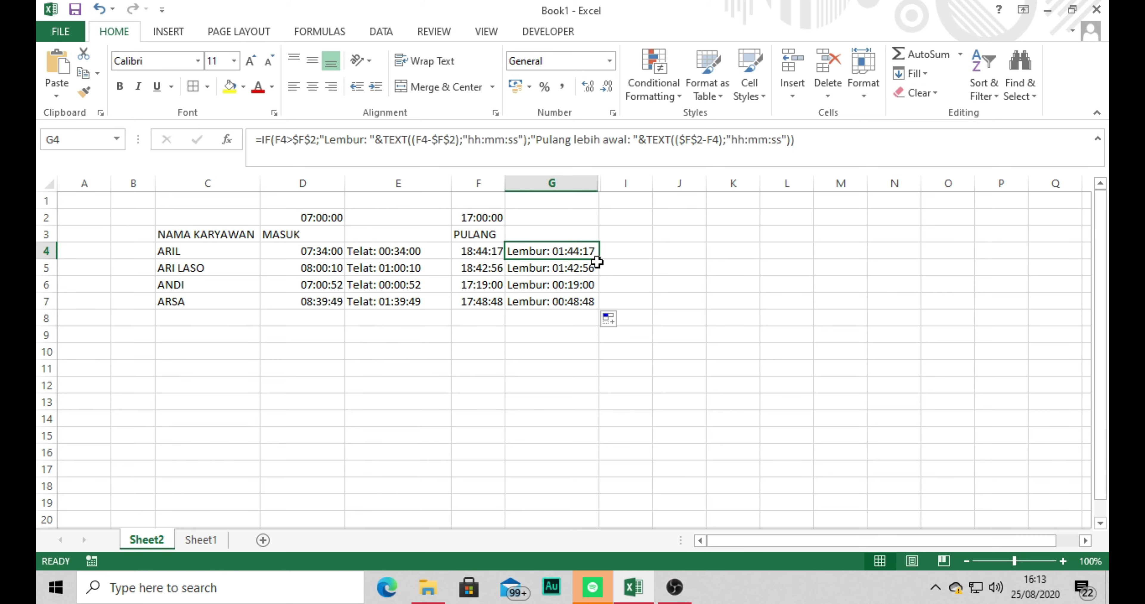
left_click_drag(598, 260, 595, 308)
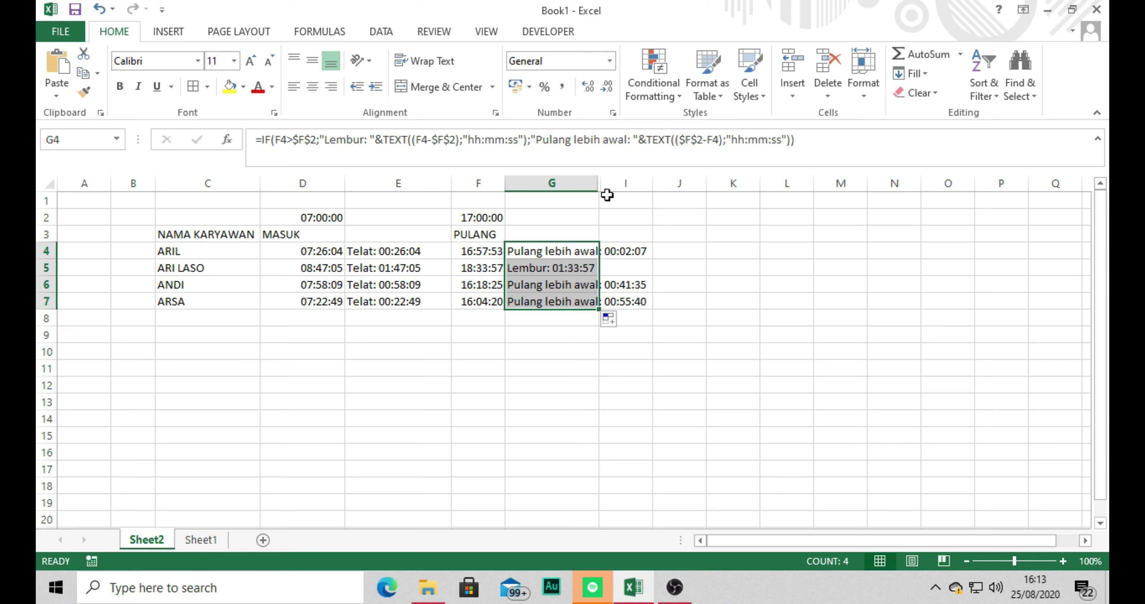
Unhide column H and widen column G to fit the full early-leaving text
left_click_drag(603, 183, 669, 188)
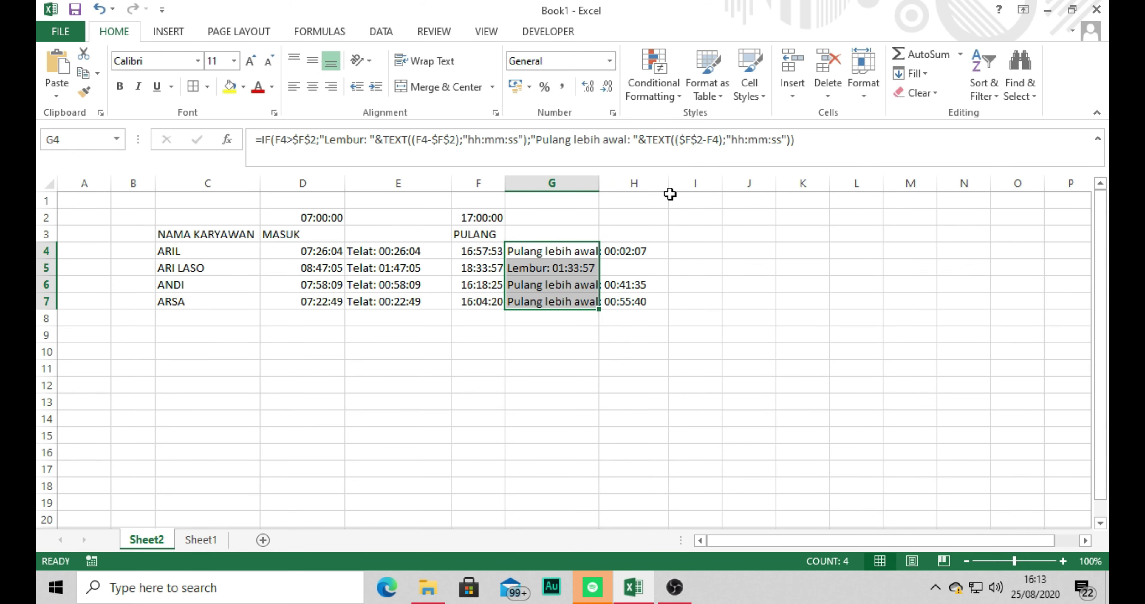
left_click_drag(600, 184, 661, 185)
left_click(732, 253)
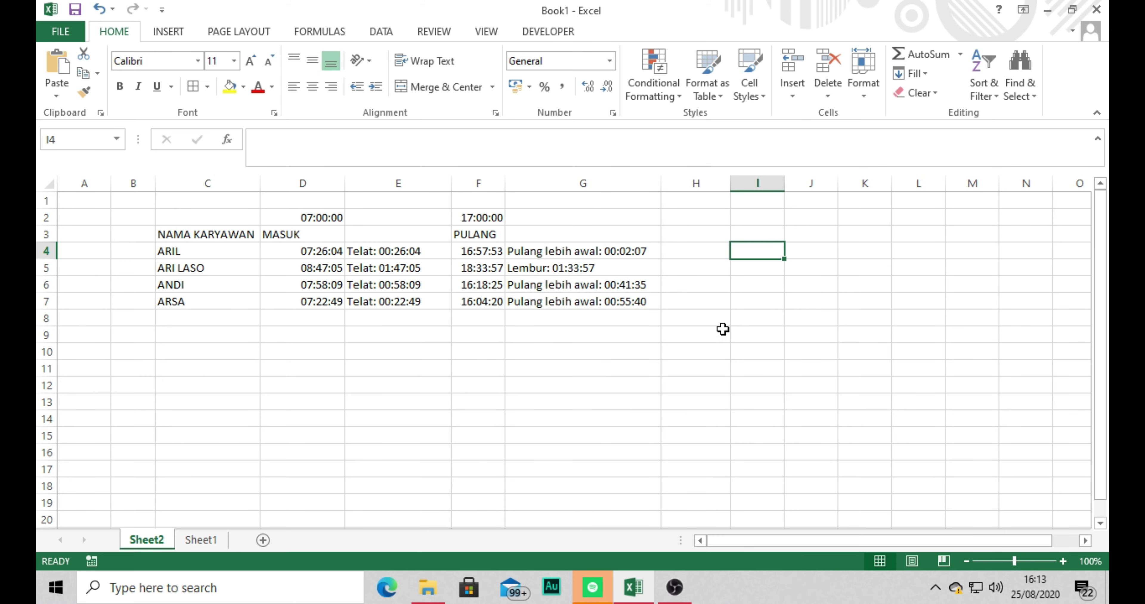
left_click(457, 372)
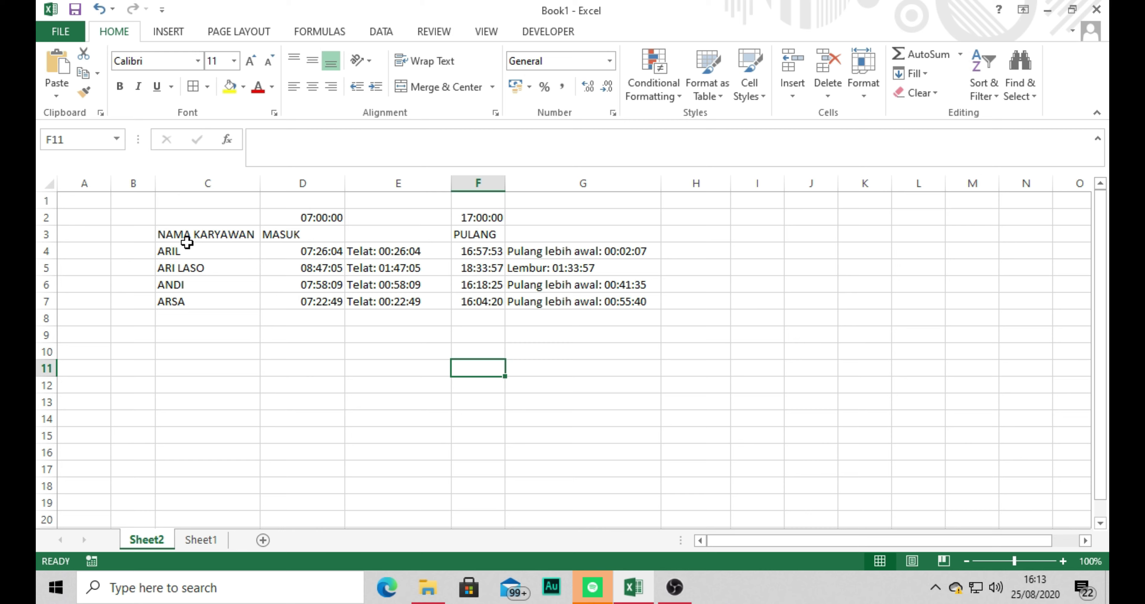
Apply all borders to C3:G7 and centre its contents vertically and horizontally
left_click_drag(174, 237, 593, 302)
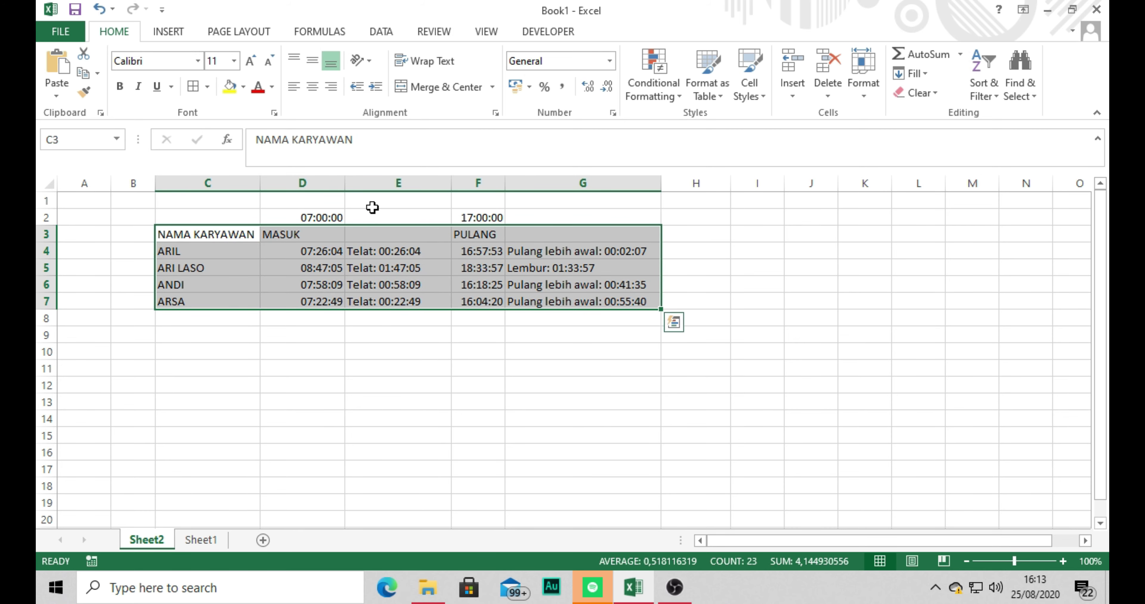
left_click(193, 87)
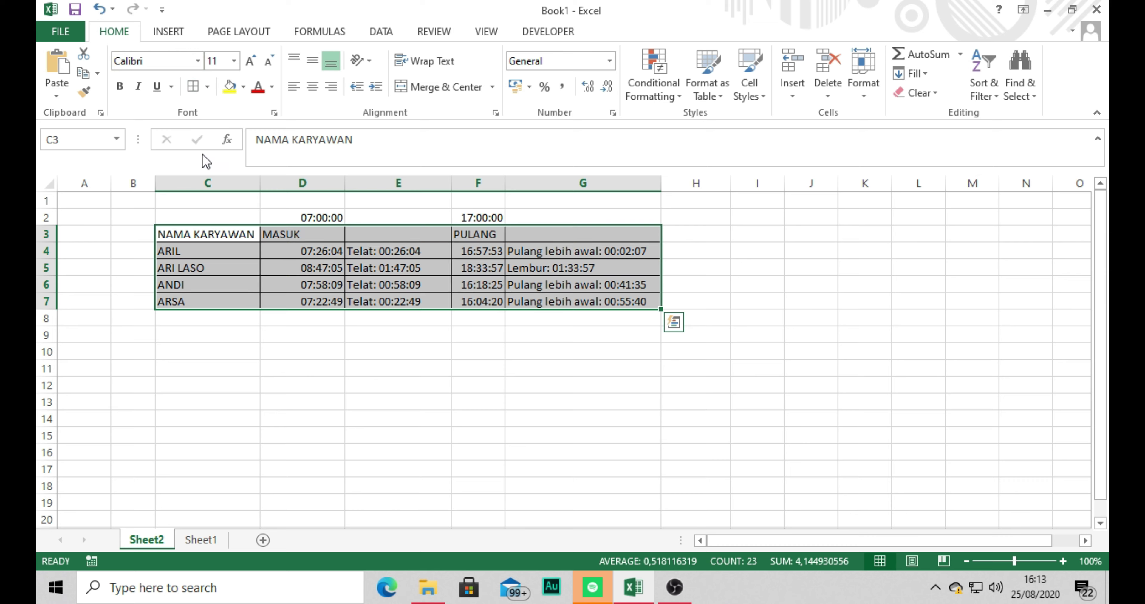
left_click(317, 64)
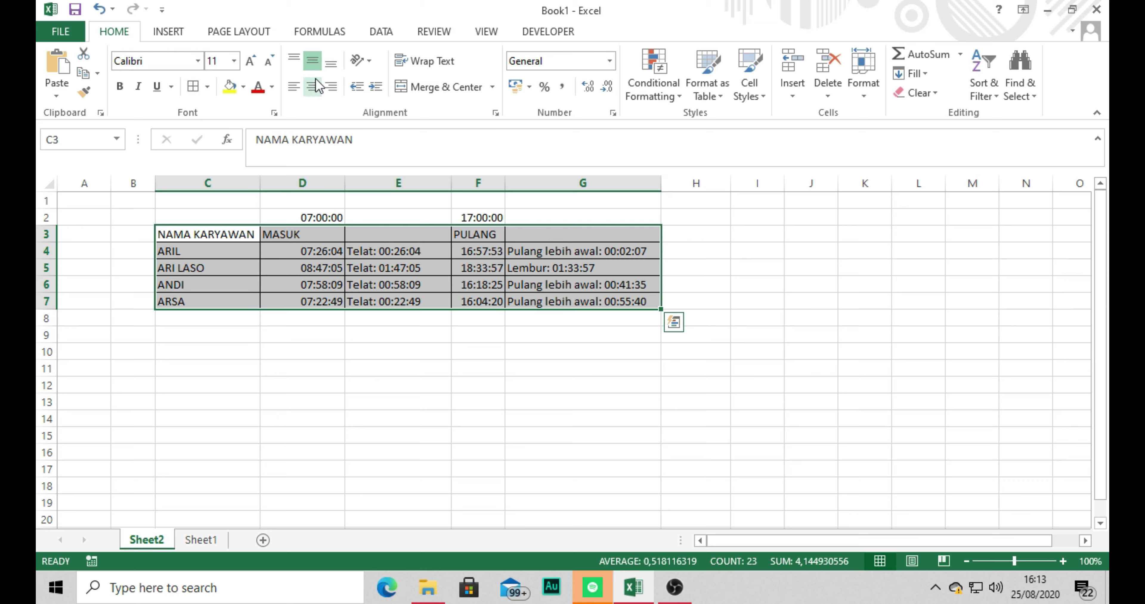
left_click(312, 87)
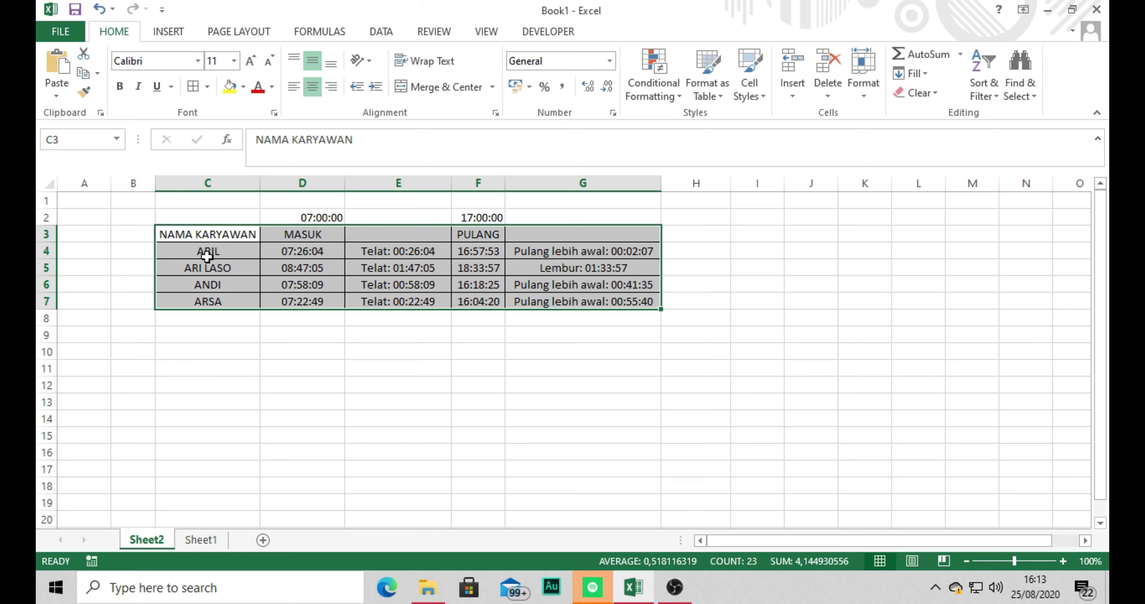
Left-align the employee names in C4:C7
left_click_drag(199, 253, 192, 301)
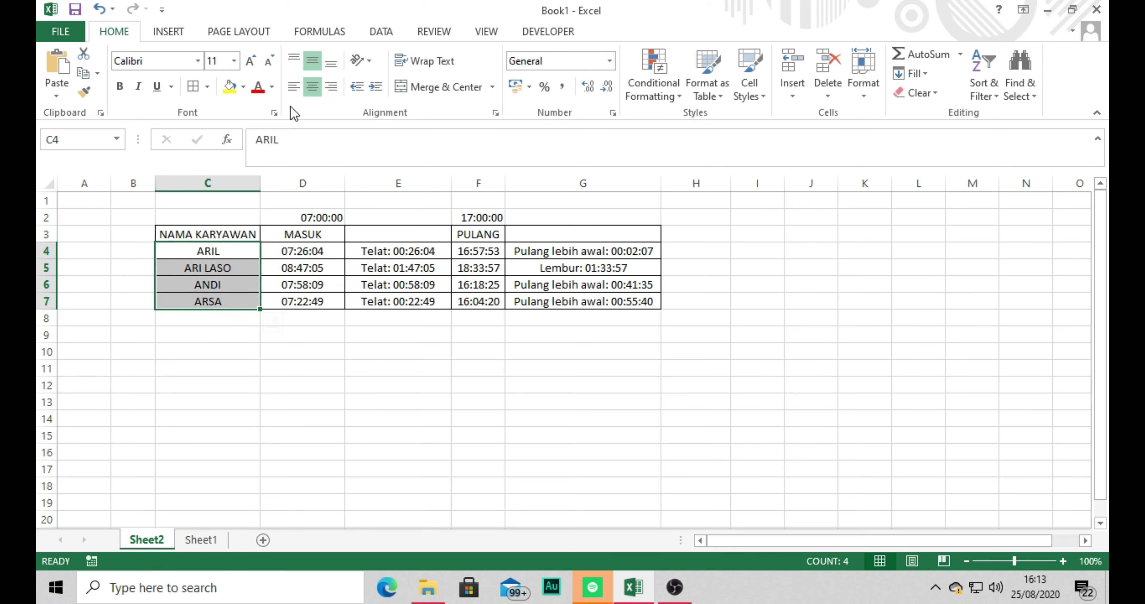
left_click(293, 87)
left_click(306, 354)
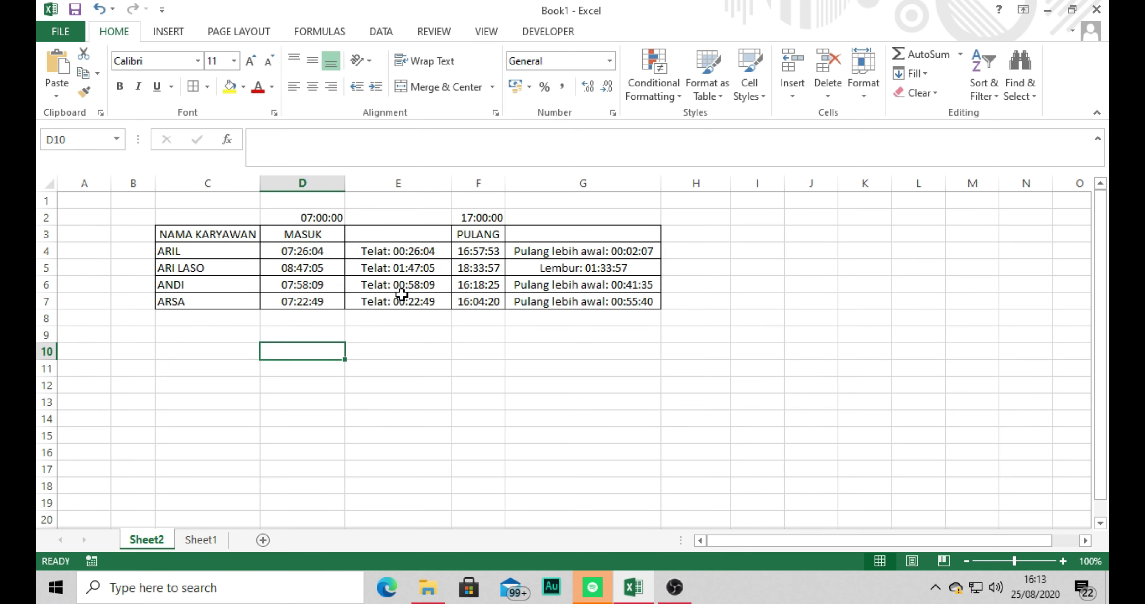
Apply a thick box border to the reference times in D2 and F2
left_click(290, 217)
left_click(207, 87)
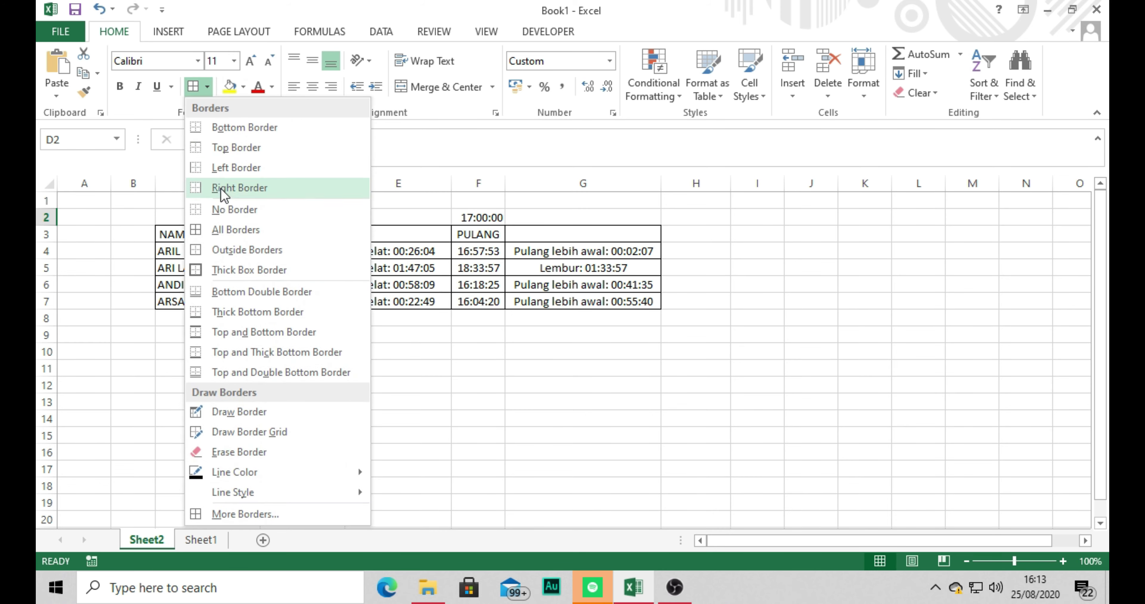
left_click(215, 269)
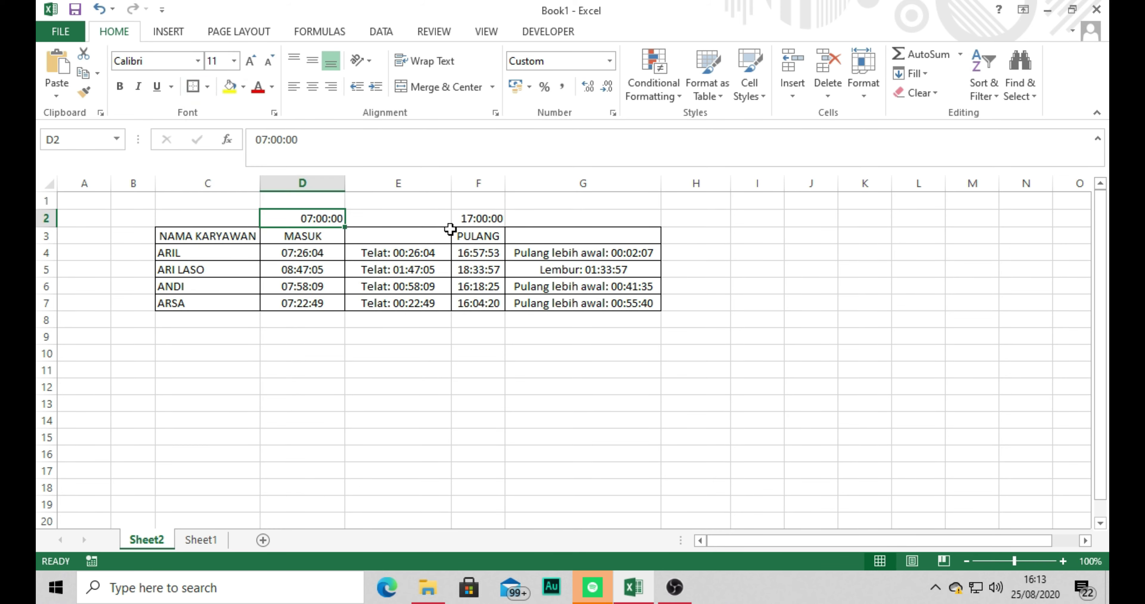
left_click(454, 217)
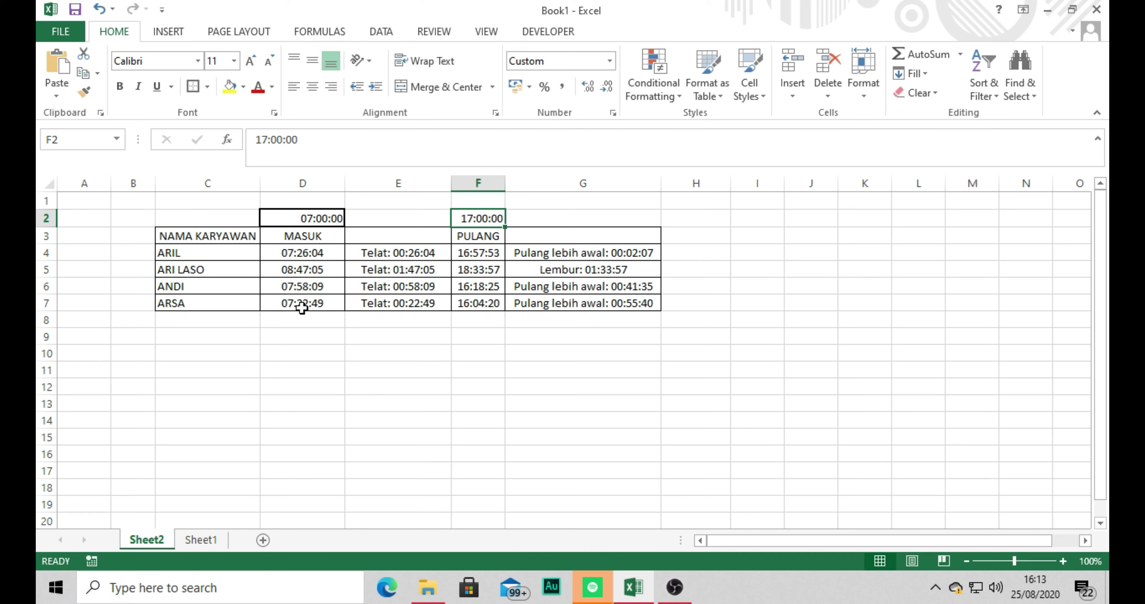
left_click(193, 91)
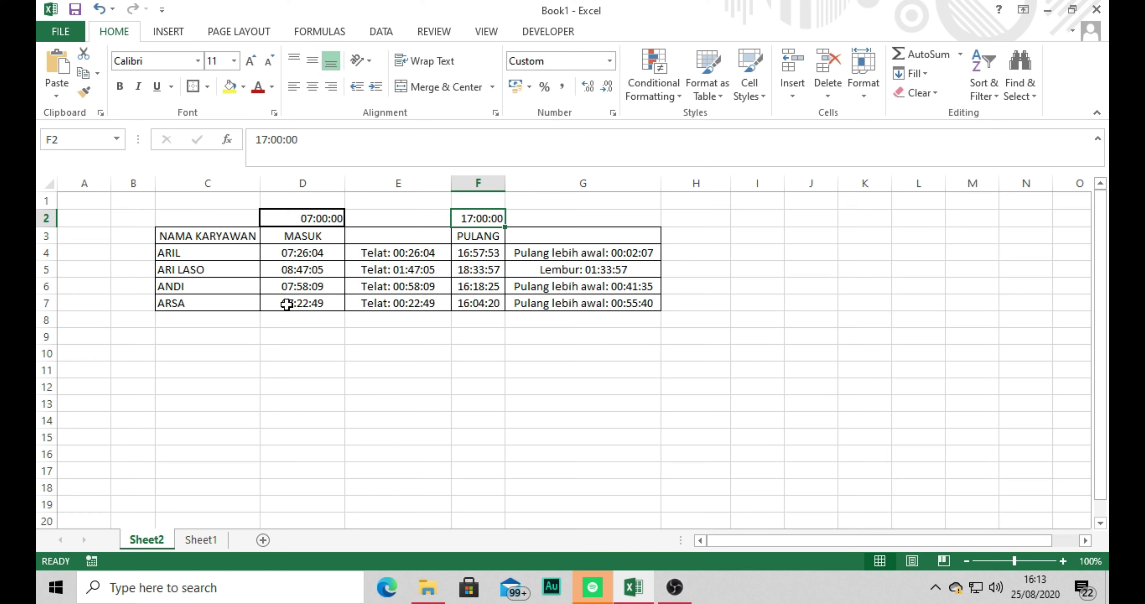
left_click(396, 391)
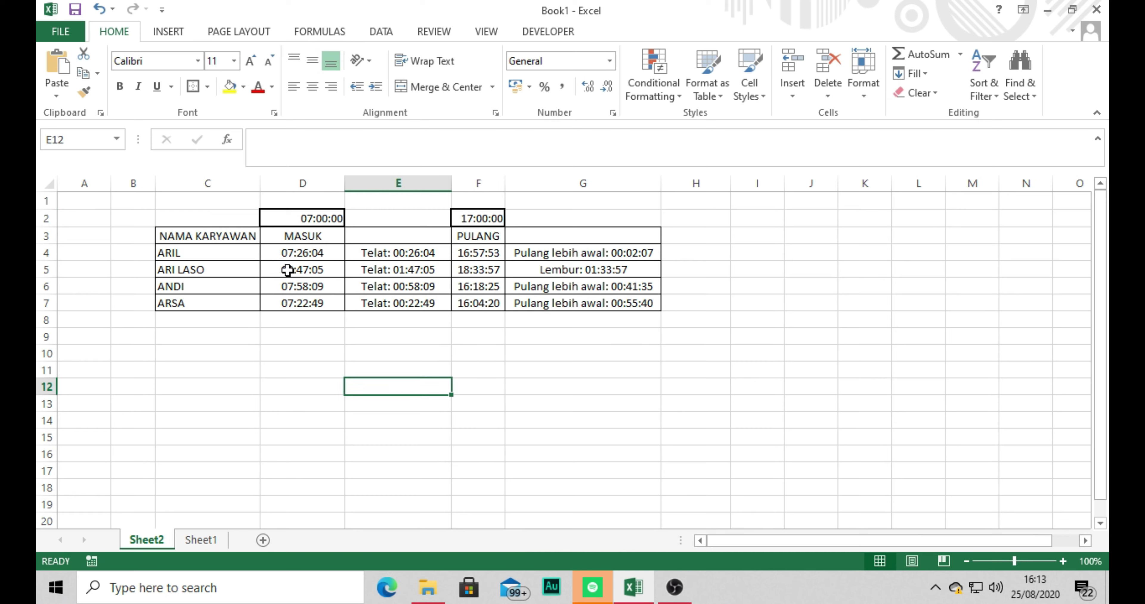
Examine the TIME formula in D4, including the RANDBETWEEN ranges for its hour, minute and second arguments
left_click(300, 257)
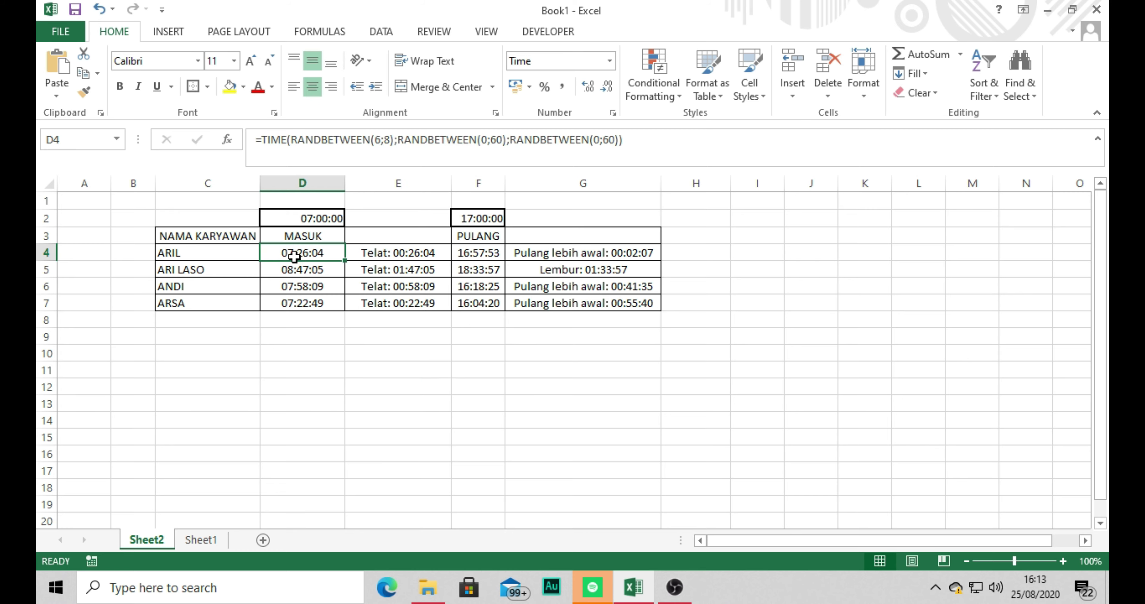
left_click(265, 138)
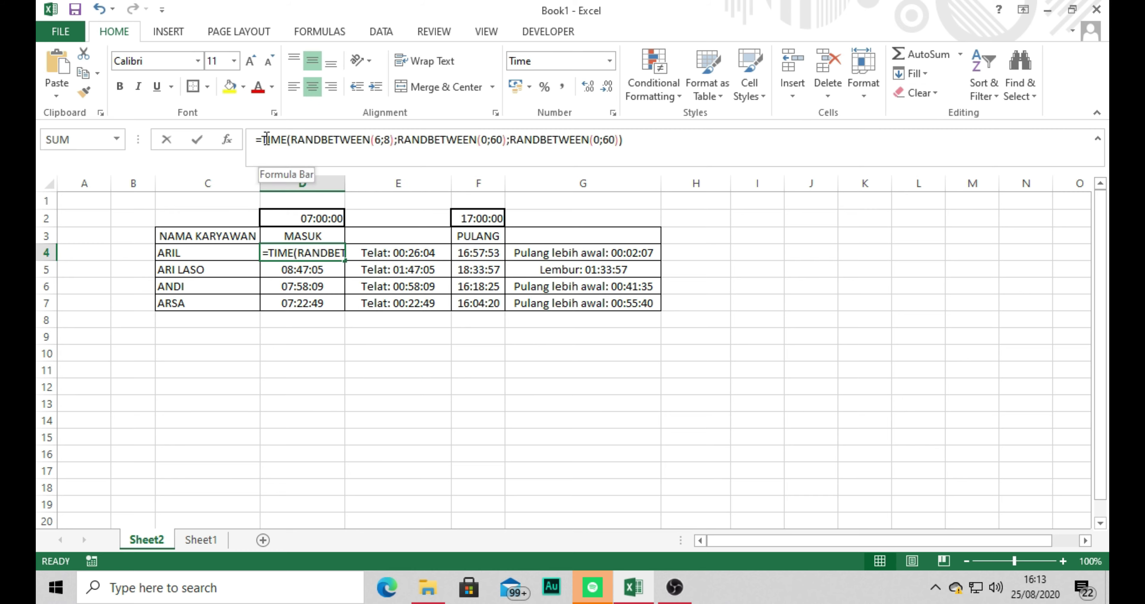
left_click_drag(265, 140, 379, 145)
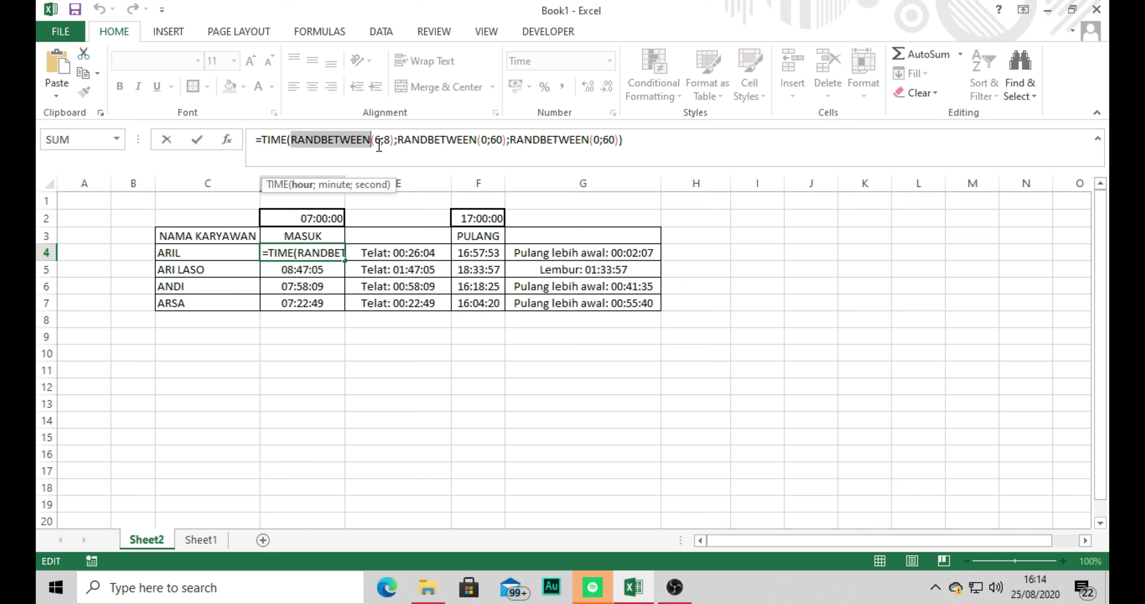
left_click(380, 143)
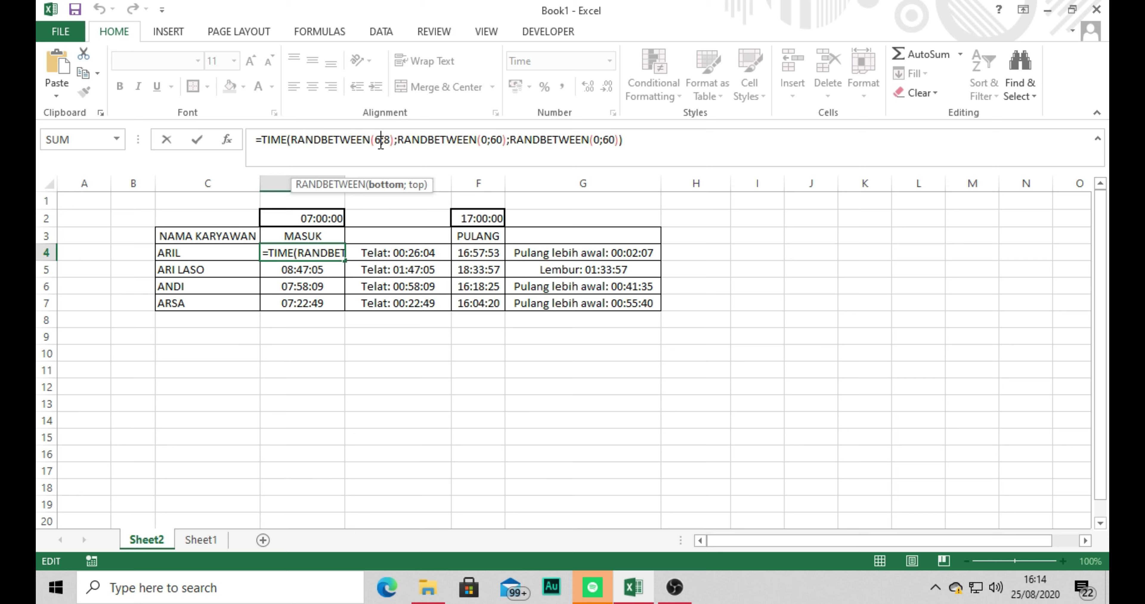
left_click(390, 142)
key("Left")
key("Left")
key("Left")
left_click(386, 139)
key("End")
left_click_drag(399, 144, 569, 141)
left_click(325, 137)
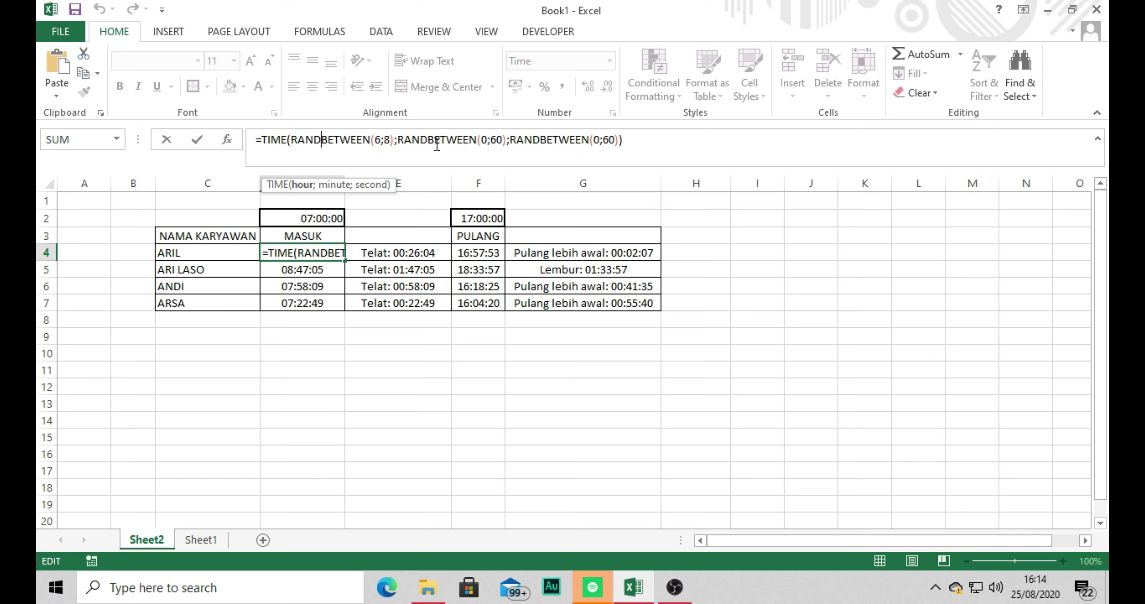
left_click_drag(403, 139, 569, 142)
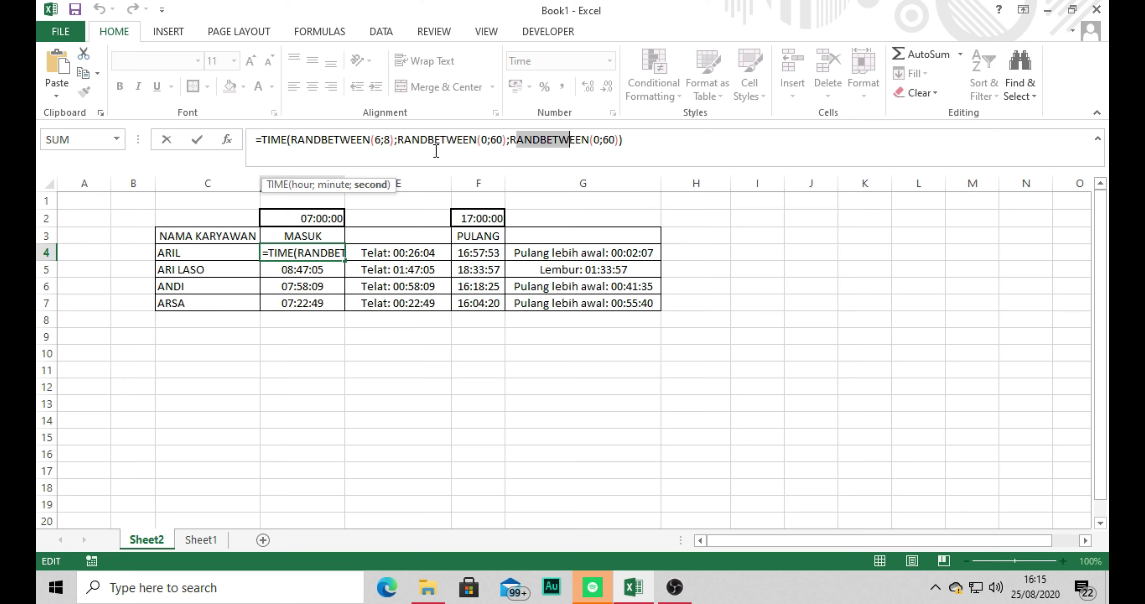
left_click_drag(377, 139, 395, 141)
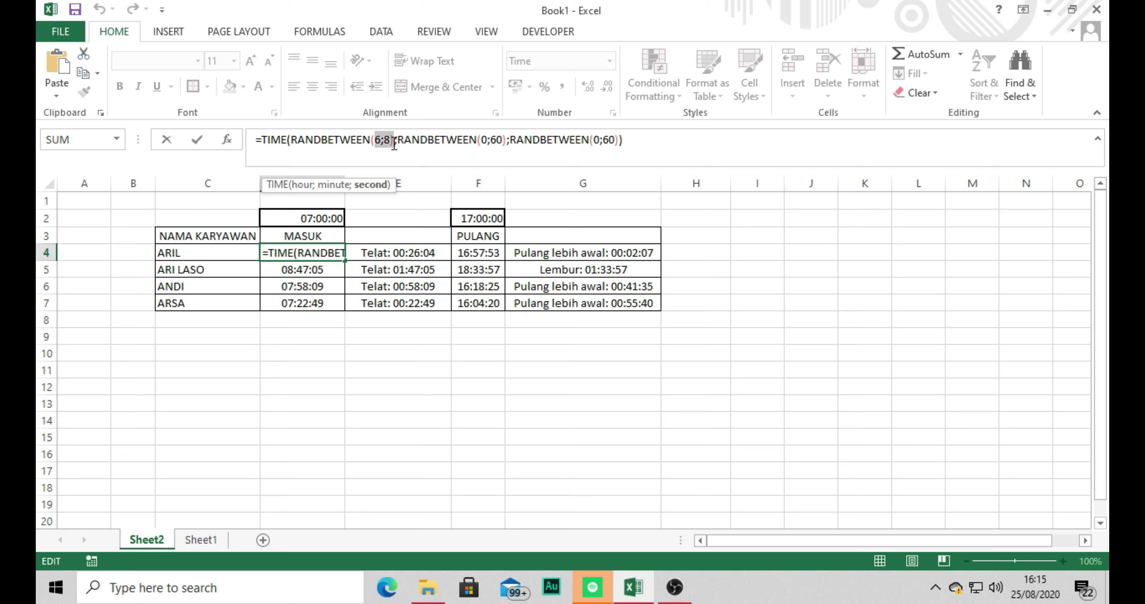
left_click_drag(480, 144, 504, 141)
left_click_drag(594, 143, 621, 143)
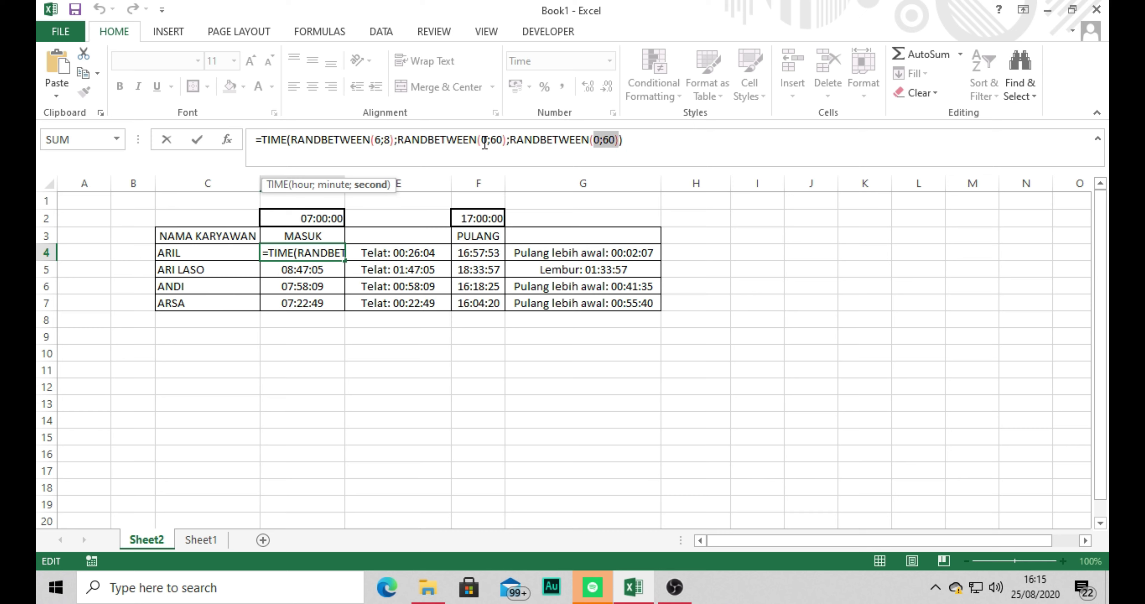
left_click_drag(480, 143, 506, 143)
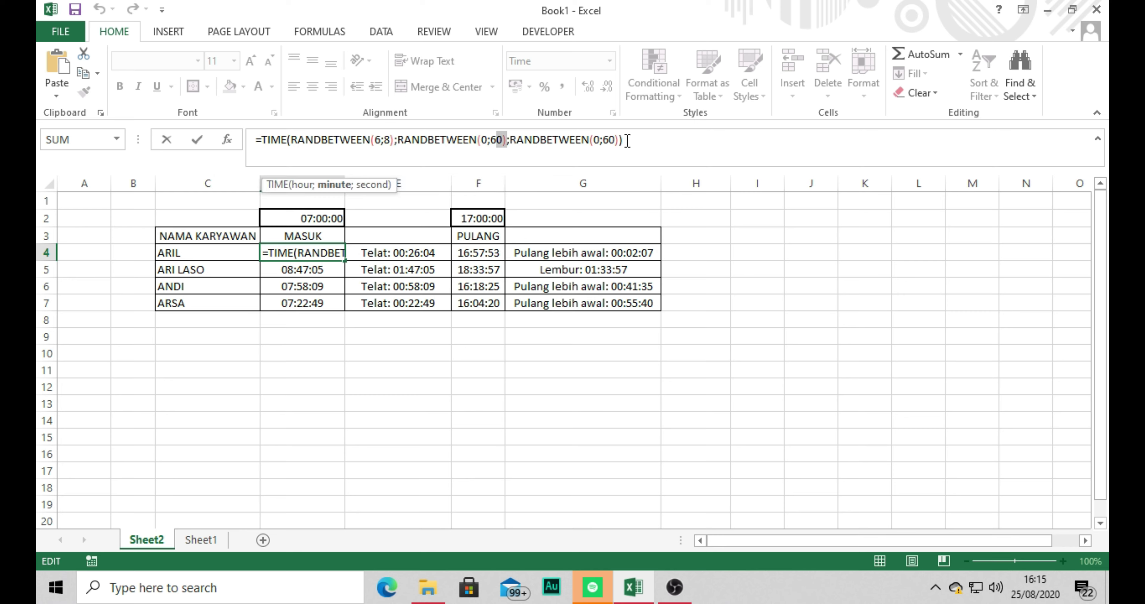
key("Return")
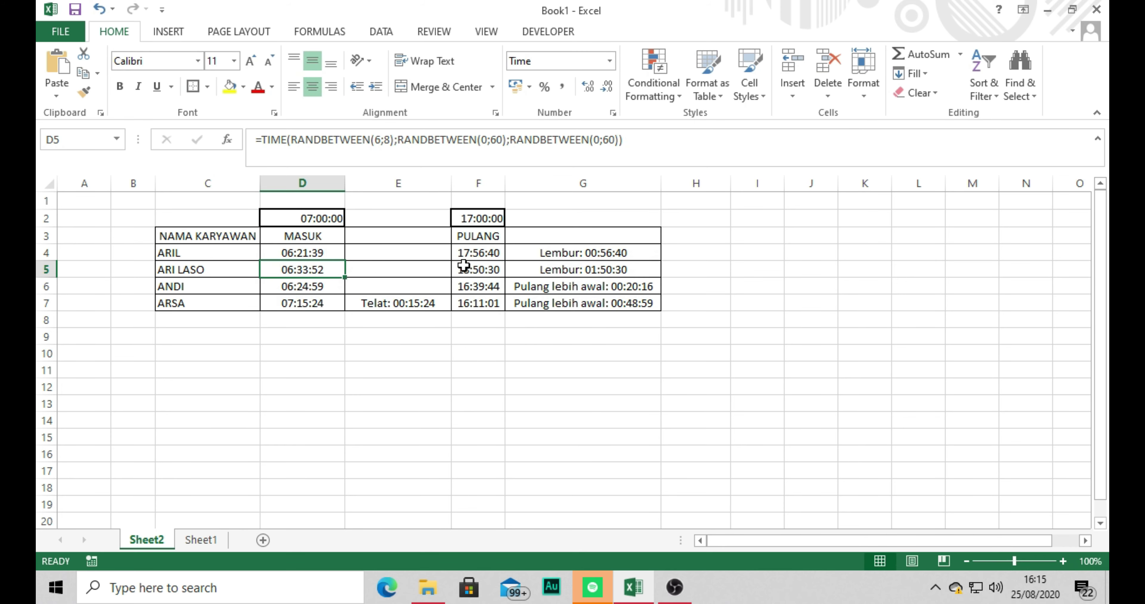
left_click(324, 251)
left_click(646, 150)
key("Return")
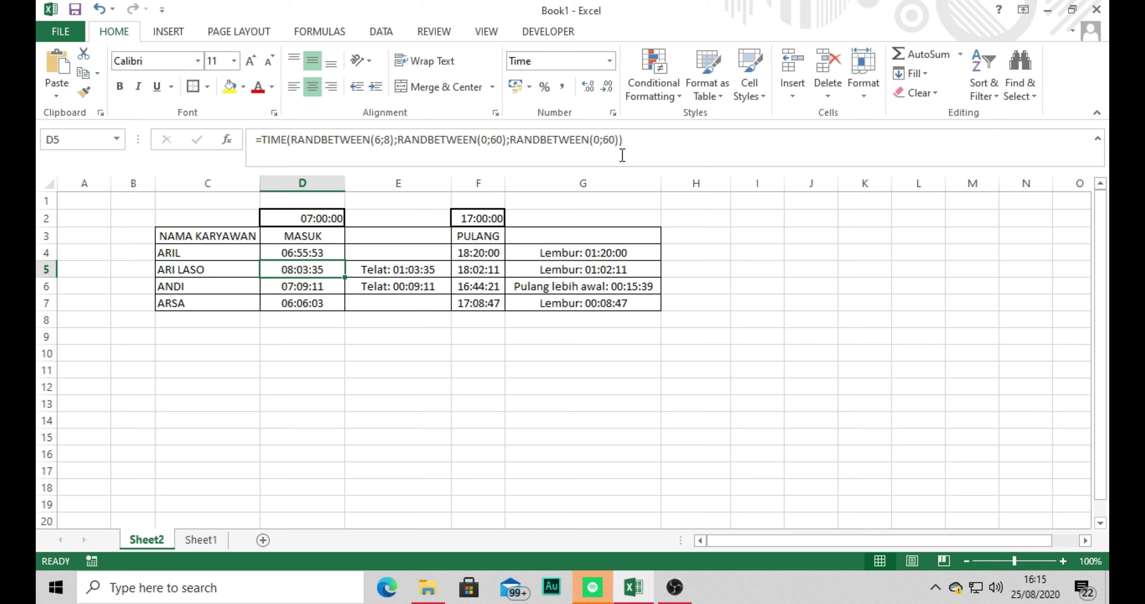
Examine the IF formula in E4, covering its comparison of D4 with $D$2 and the "Telat: " label
left_click(375, 251)
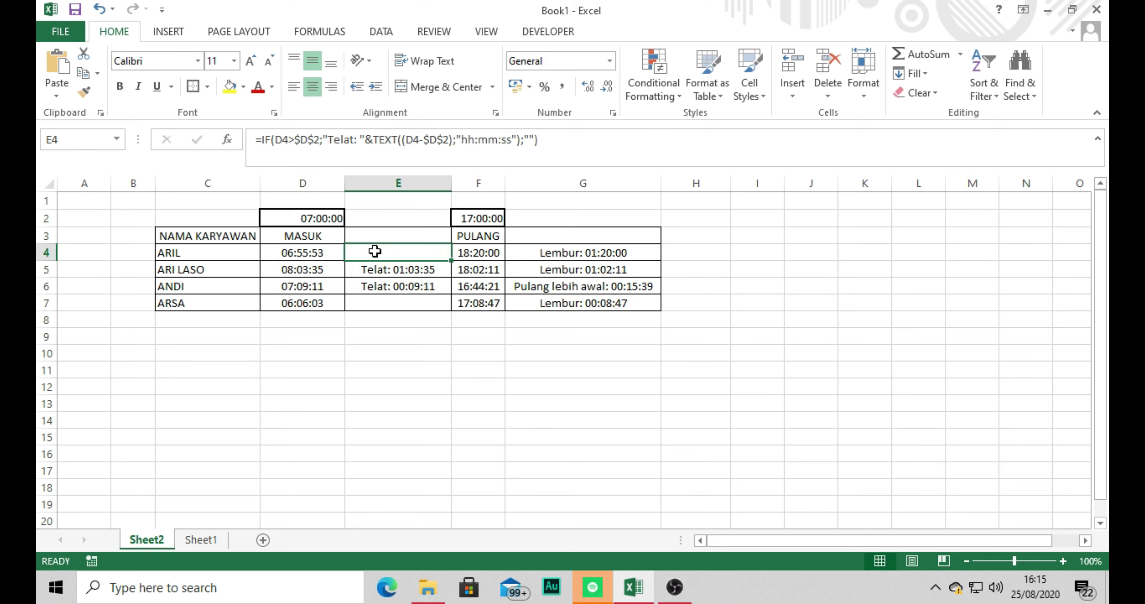
left_click(261, 141)
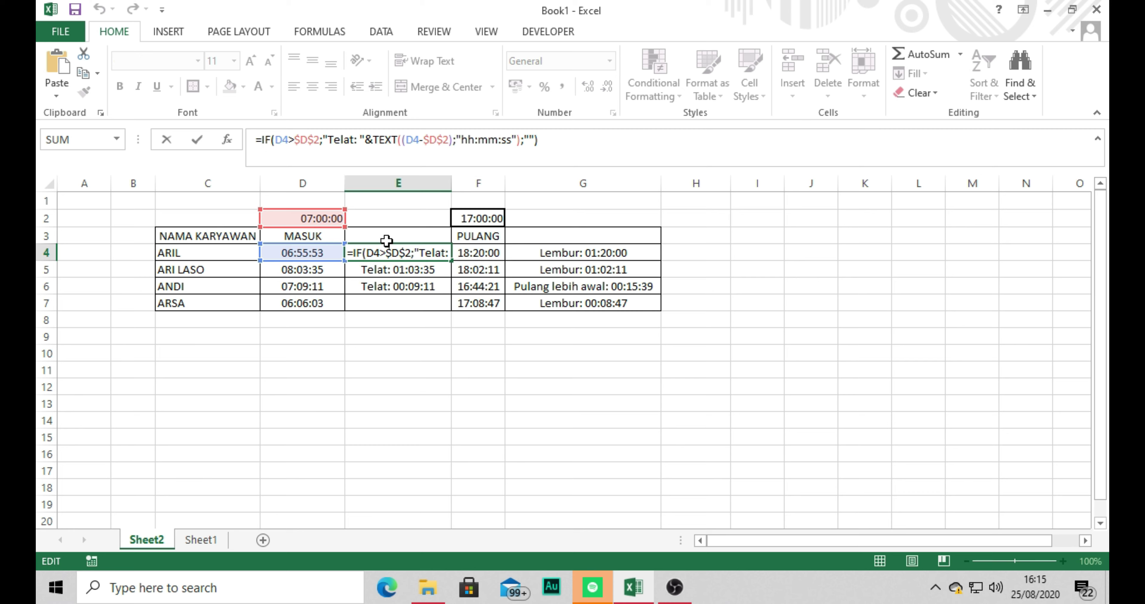
double_click(280, 144)
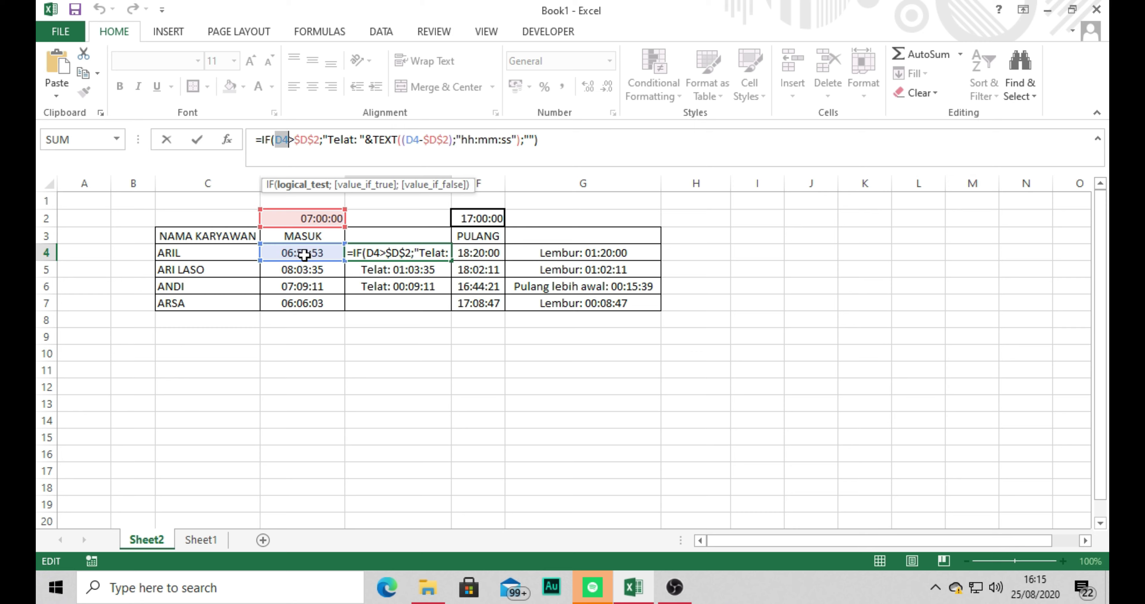
left_click_drag(290, 143, 294, 143)
left_click(328, 141)
left_click_drag(325, 139, 354, 144)
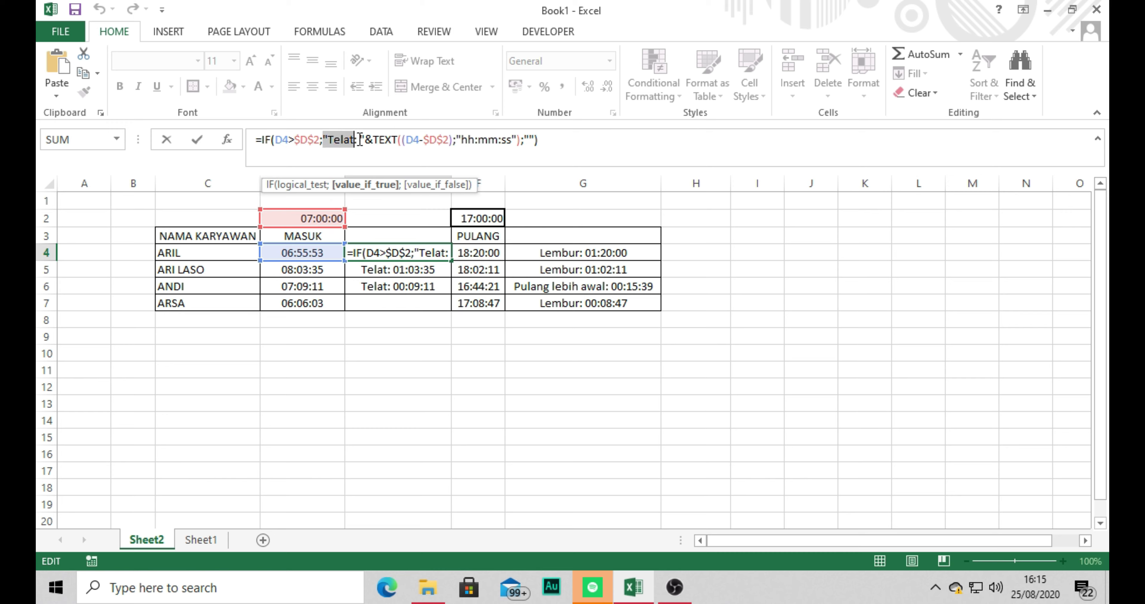
Examine how E4 joins the label to the TEXT function and subtracts $D$2 from D4
left_click(359, 139)
left_click_drag(360, 140, 377, 140)
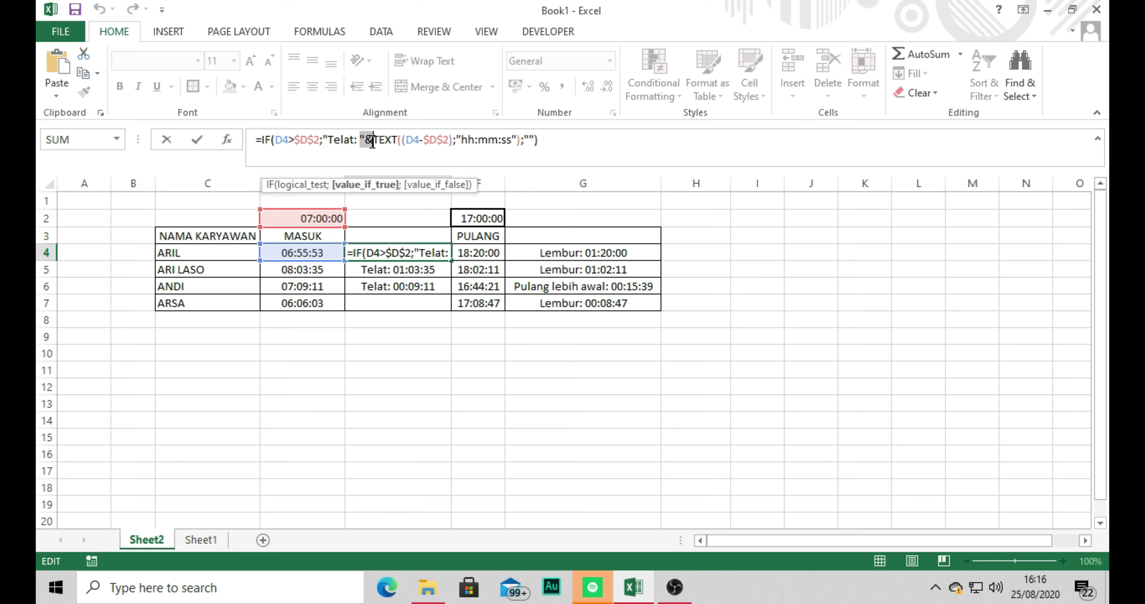
left_click(354, 141)
left_click_drag(368, 141, 393, 143)
left_click_drag(398, 141, 413, 141)
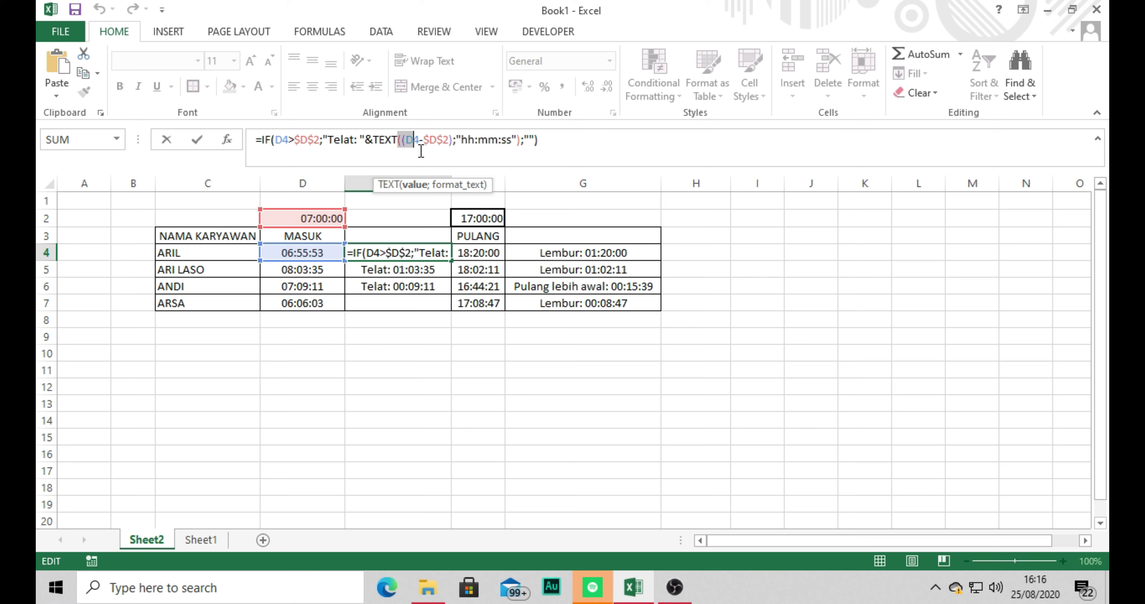
left_click_drag(404, 140, 440, 142)
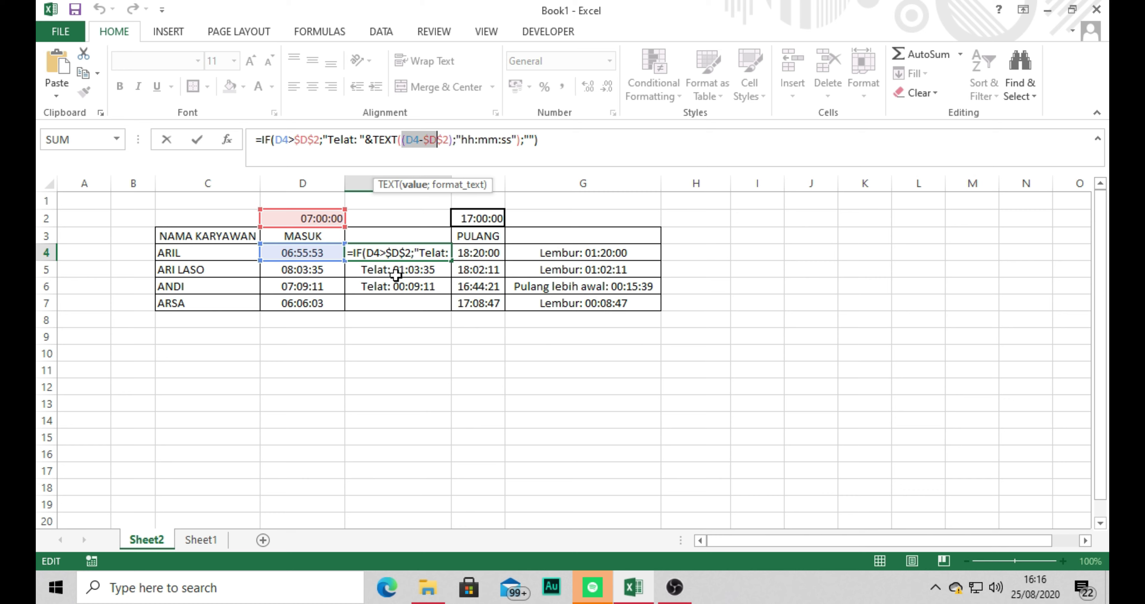
Examine the "hh:mm:ss" format and the empty-text false value in the E4 formula, leaving the formula as it is
left_click(456, 142)
key("shift+Right")
key("shift+Right")
key("shift+Right")
key("shift+Right")
key("shift+Right")
key("shift+Right")
key("shift+Right")
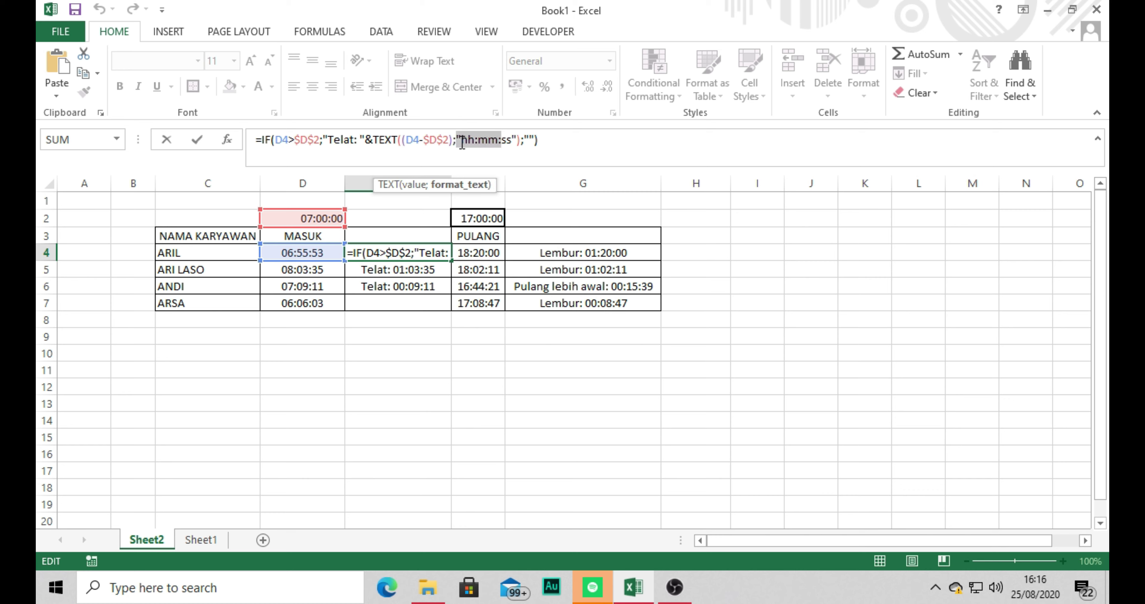
mouse_move(478, 141)
left_mouse_down()
mouse_move(513, 140)
mouse_move(479, 140)
mouse_move(498, 140)
left_mouse_up()
left_click(503, 140)
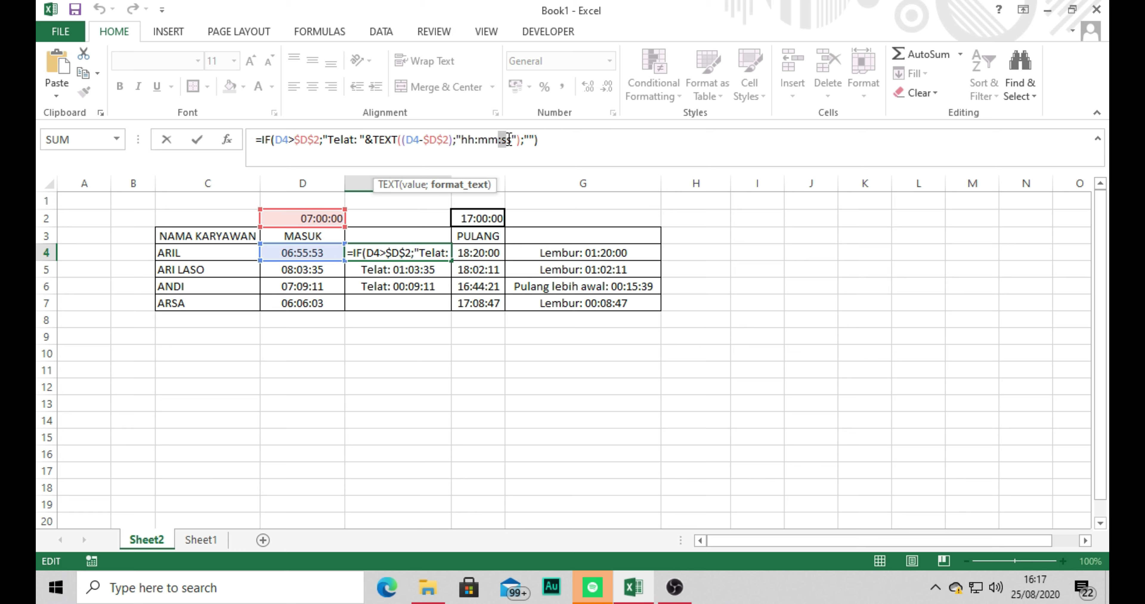
left_click_drag(515, 139, 553, 139)
left_click(553, 138)
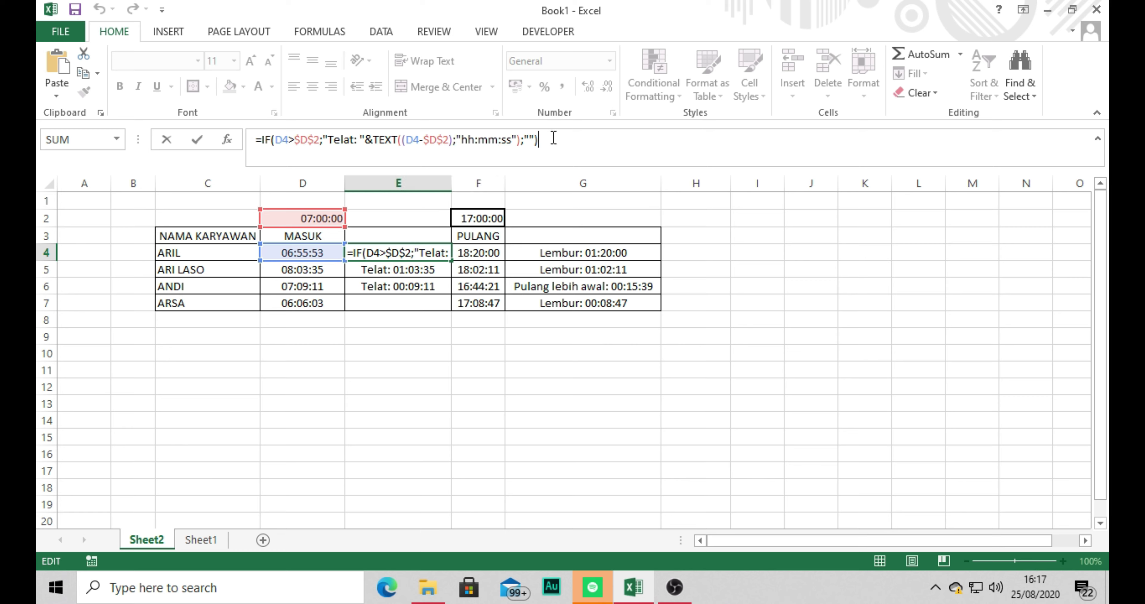
key("Return")
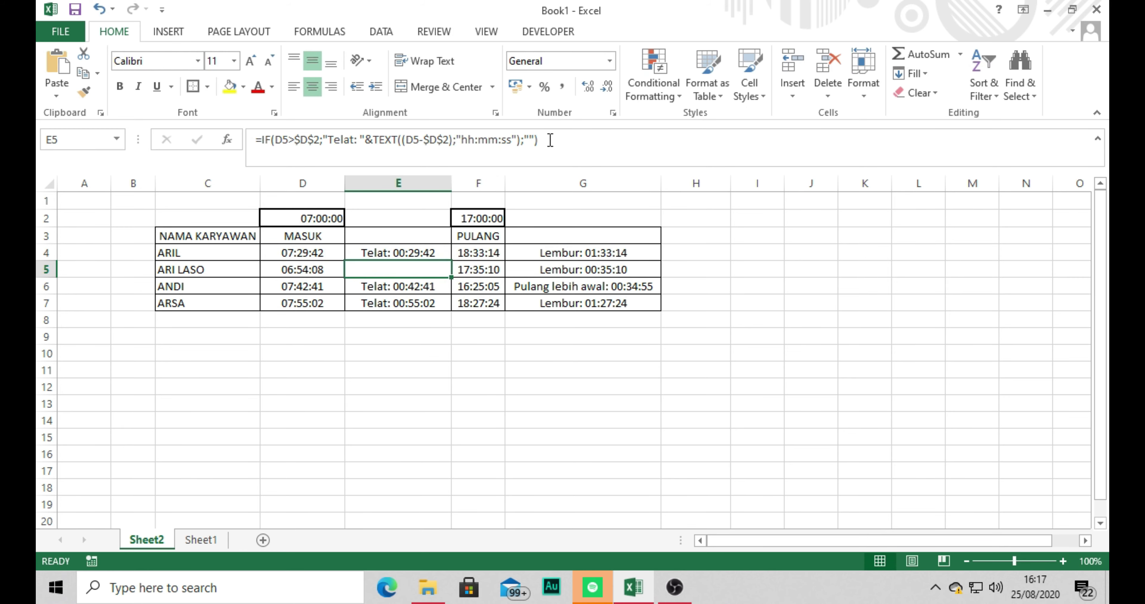
Review the lateness results in E4:E7 against the employee names and the reference time in D2
left_click_drag(375, 247, 378, 305)
left_click_drag(205, 253, 204, 302)
left_click(374, 254)
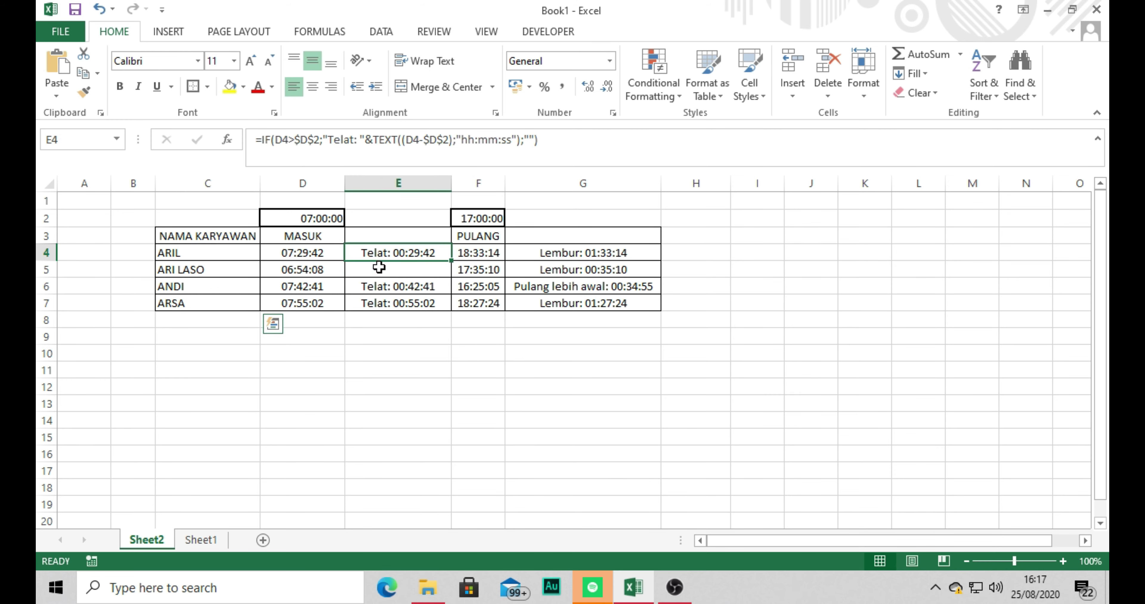
left_click_drag(378, 267, 379, 300)
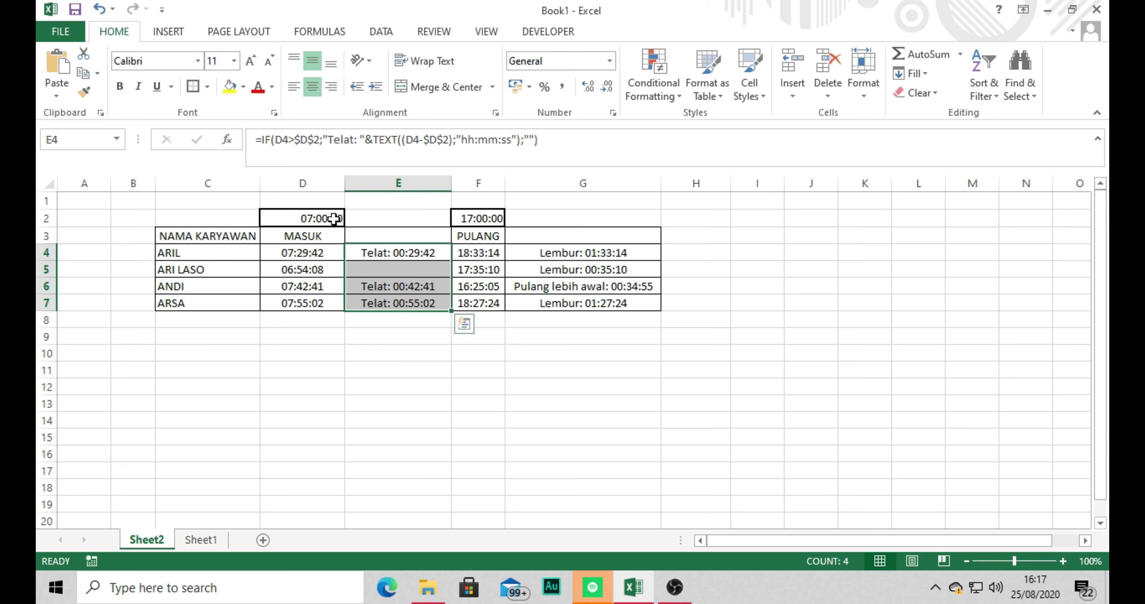
left_click(289, 220)
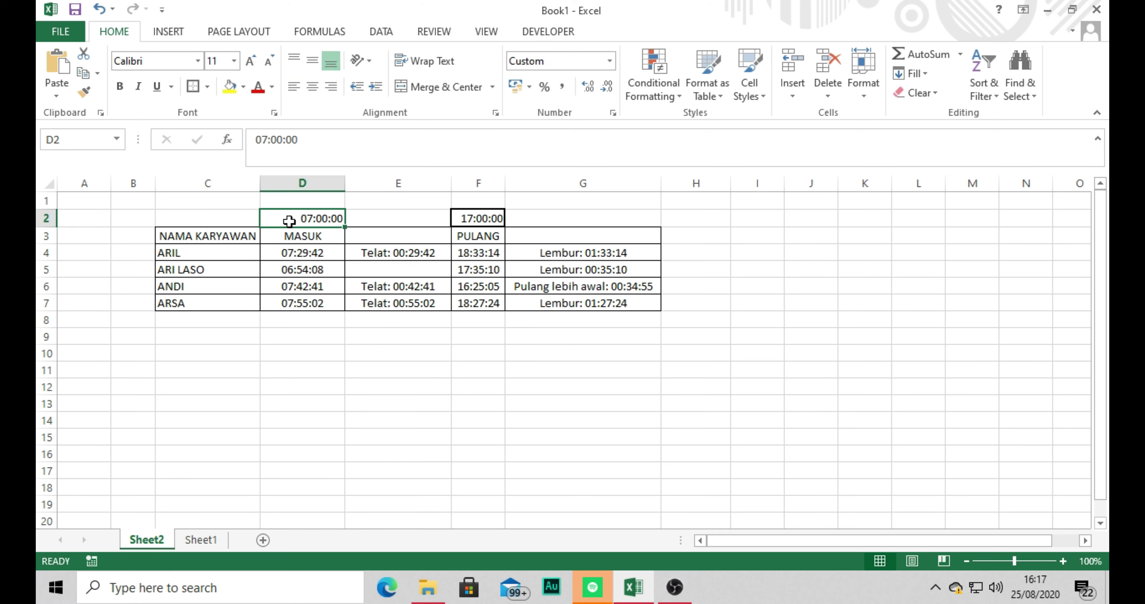
left_click(444, 255)
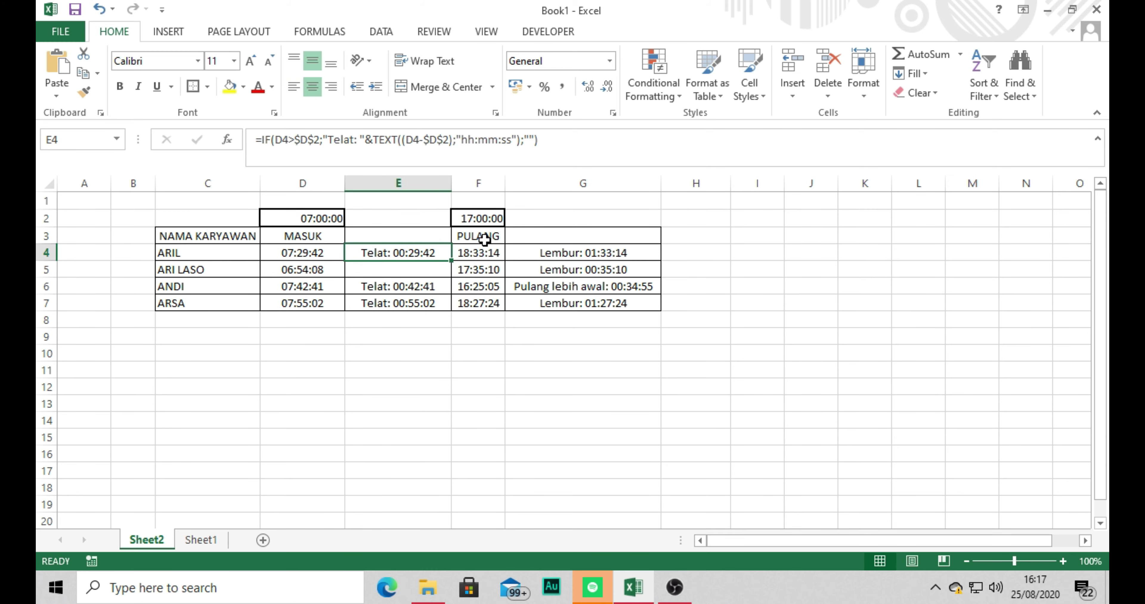
Compare the random TIME formula for going home in F4 with the one for arrival in D4
left_click(477, 257)
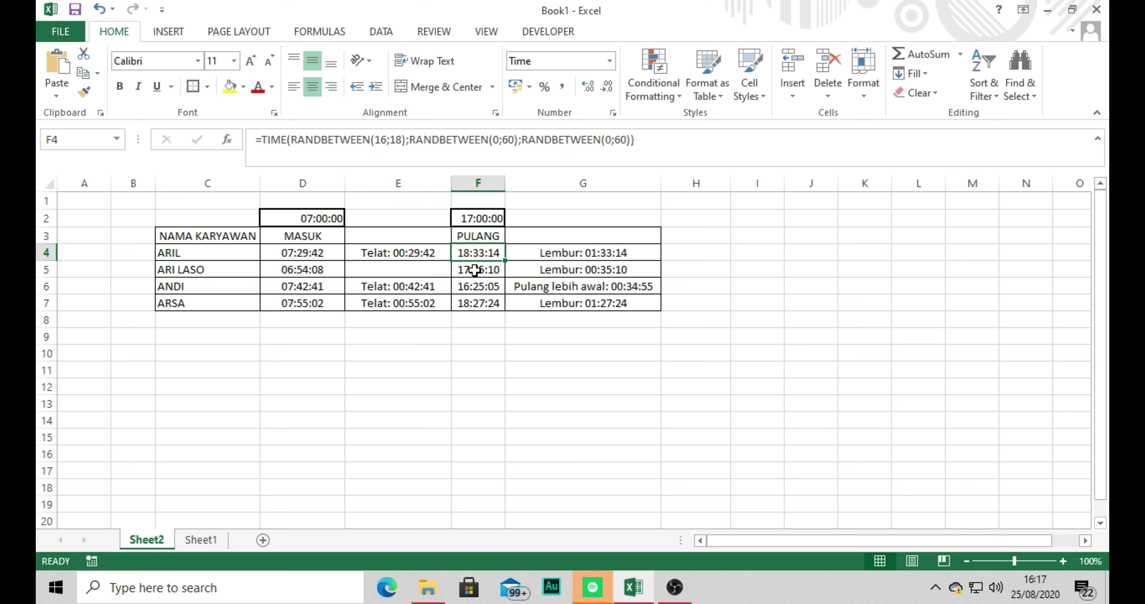
left_click(289, 253)
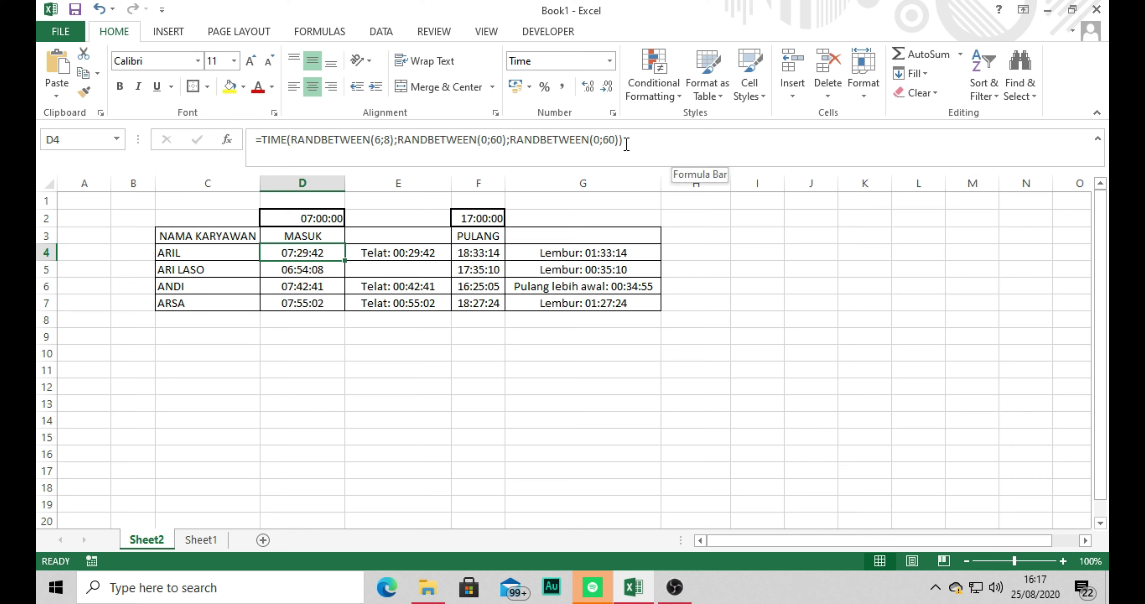
left_click_drag(625, 141, 256, 141)
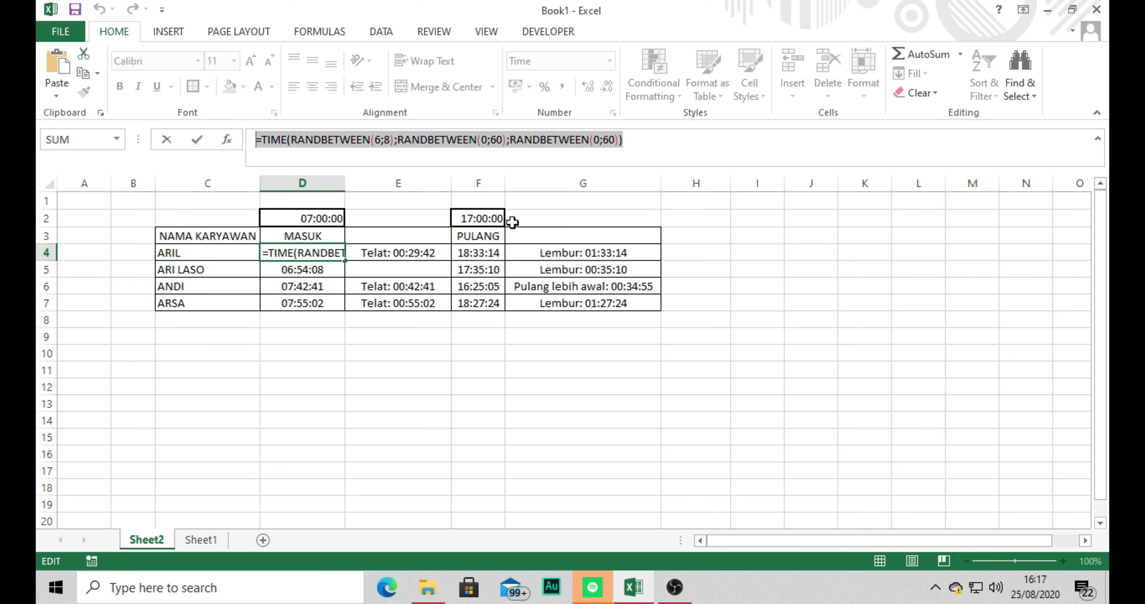
key("Return")
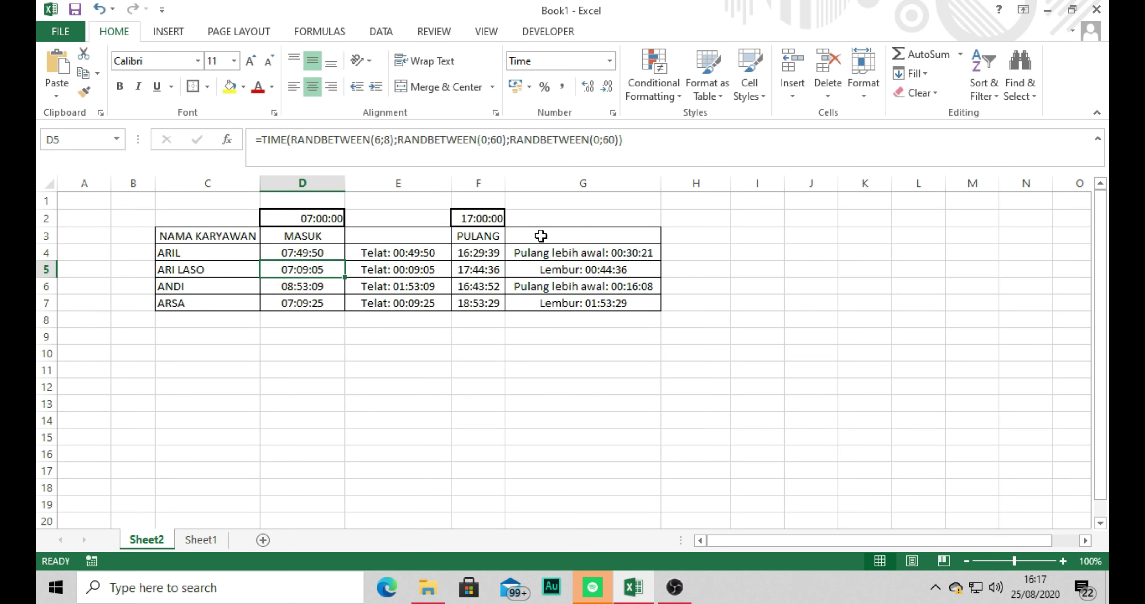
Examine the RANDBETWEEN ranges for hour, minute and second in the F4 TIME formula, leaving the formula as it is
left_click(470, 256)
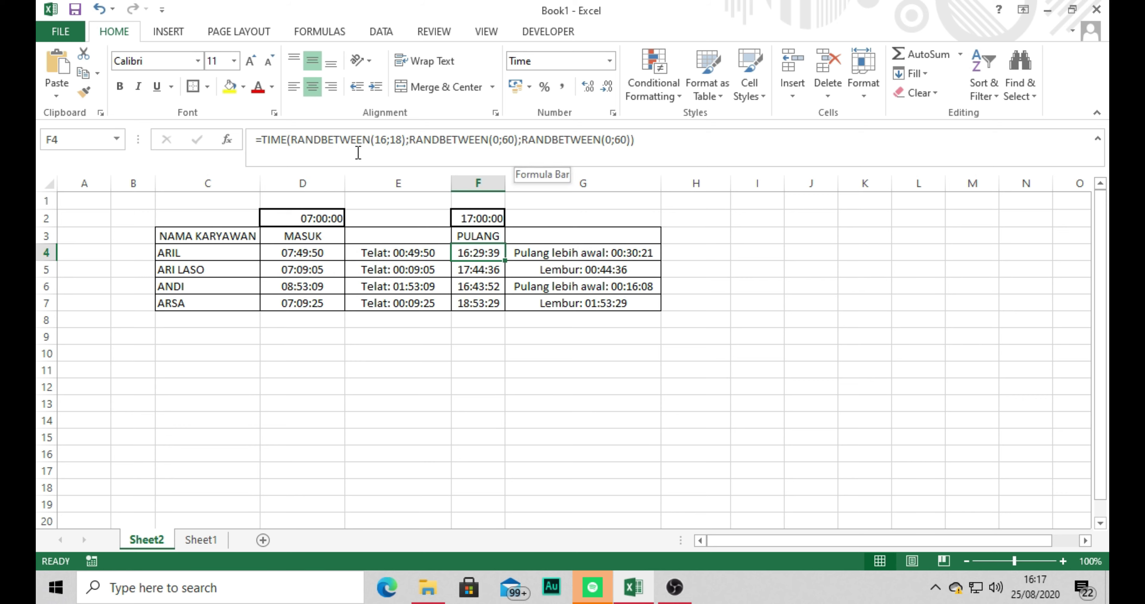
left_click_drag(375, 140, 386, 139)
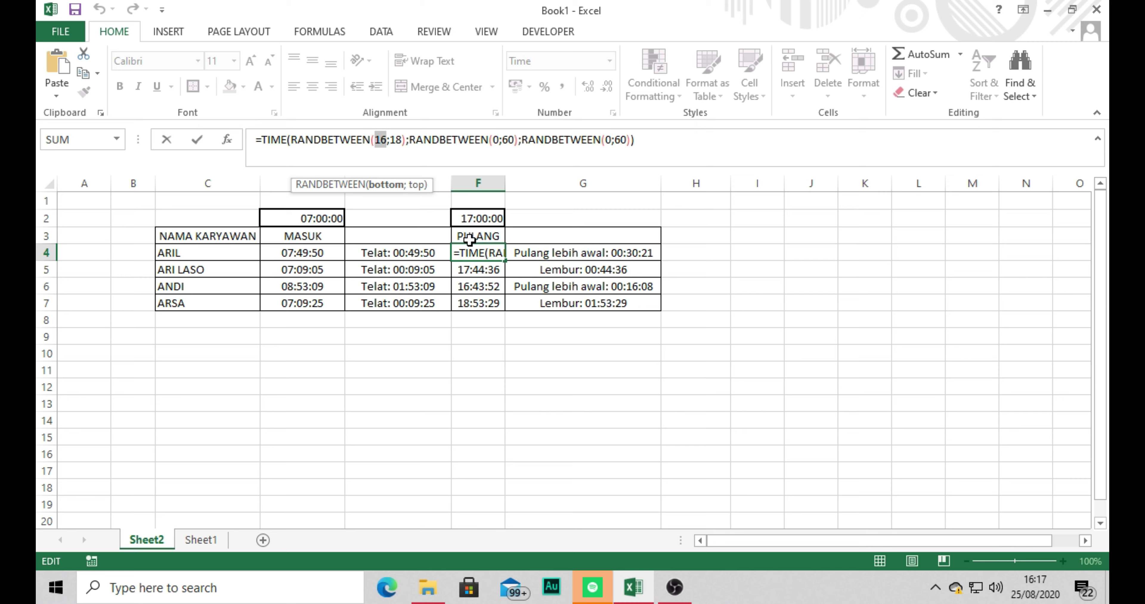
left_click(391, 140)
double_click(395, 139)
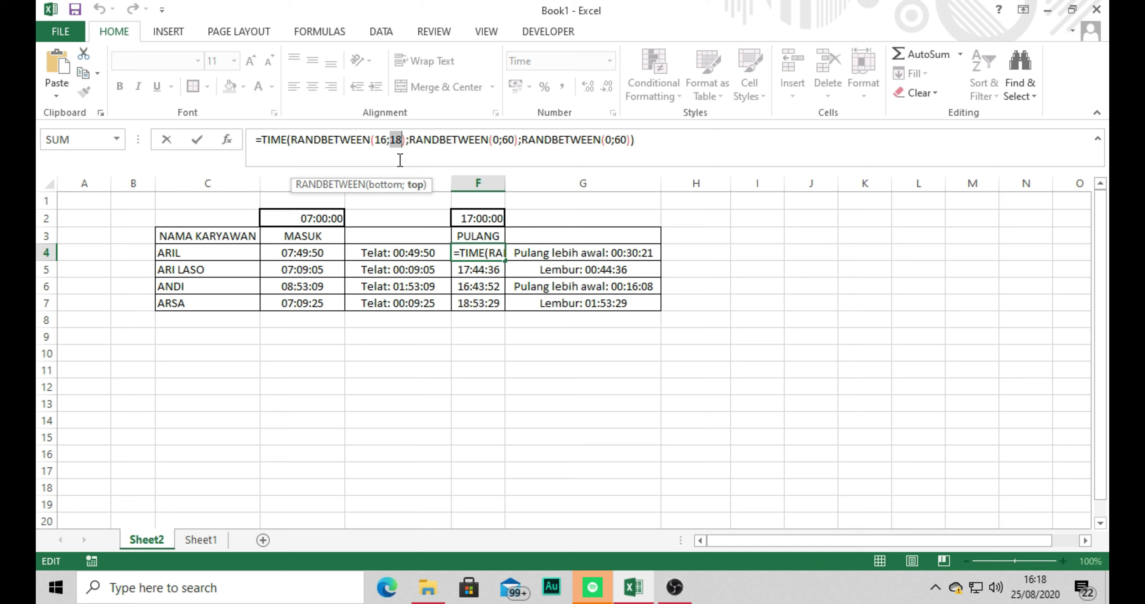
left_click_drag(492, 142, 528, 141)
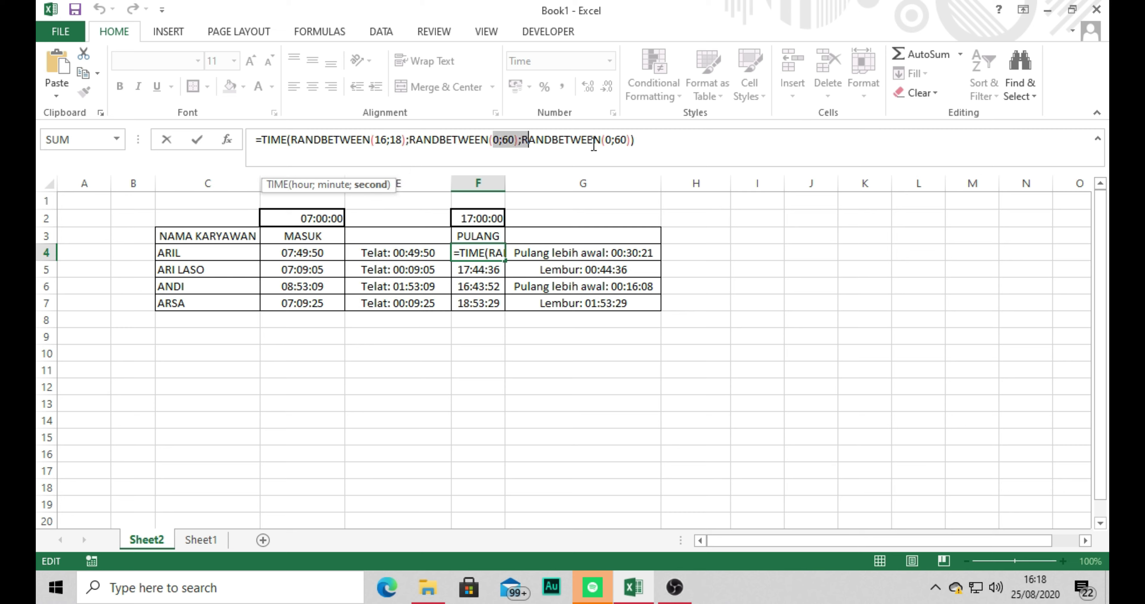
left_click_drag(601, 141, 631, 141)
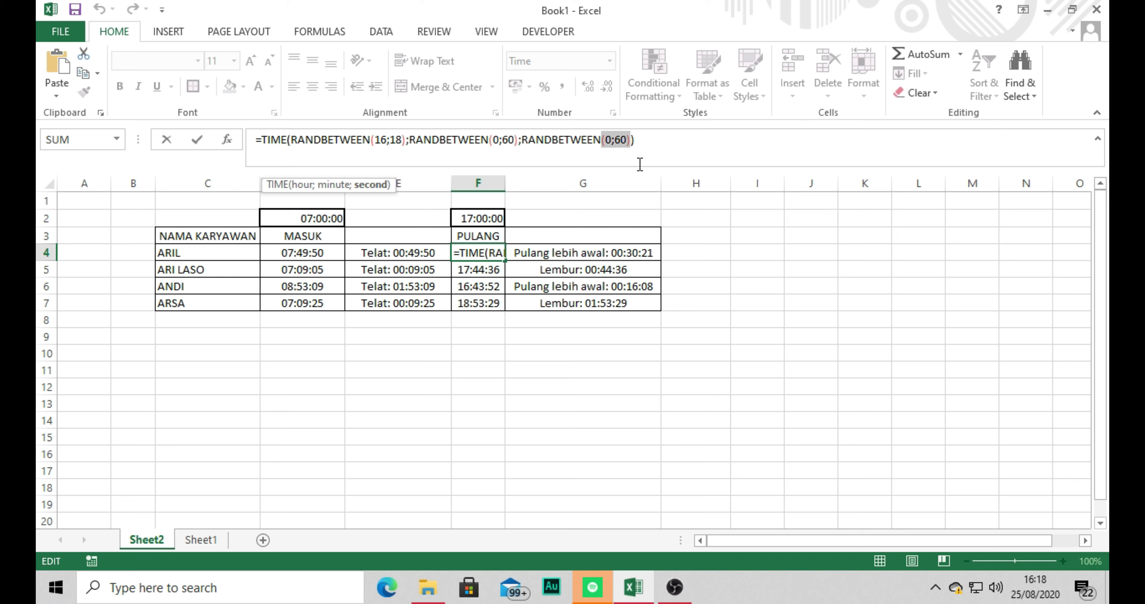
key("Return")
Examine the IF formula in G4, covering its F4>$F$2 test and the "Lembur: " branch with its TEXT time difference
left_click(649, 252)
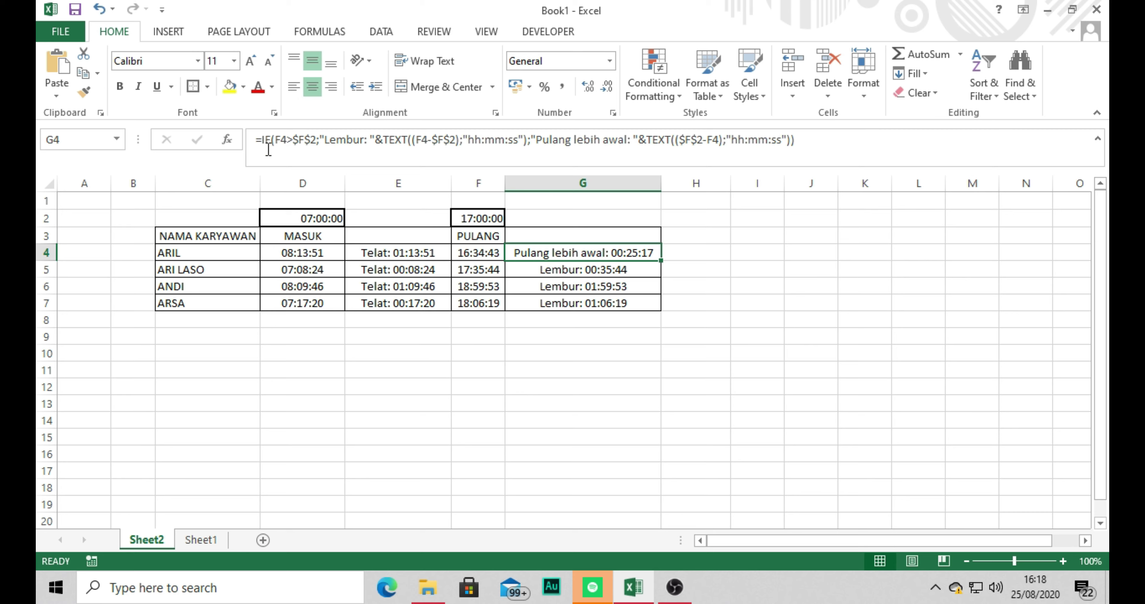
left_click(262, 141)
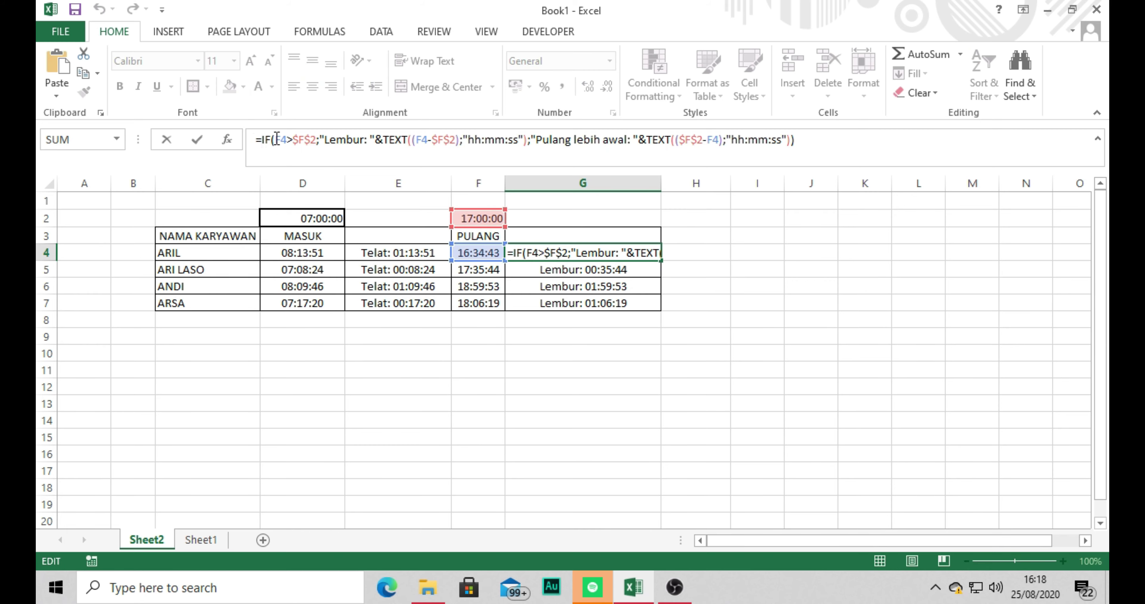
left_click(276, 139)
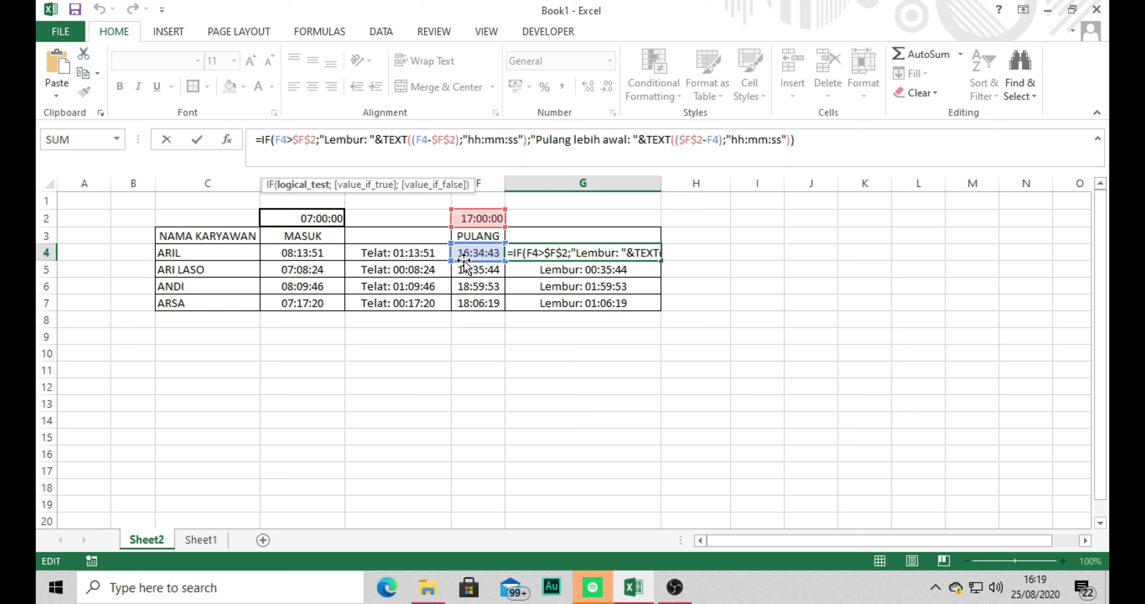
left_click_drag(316, 139, 450, 145)
left_click(368, 143)
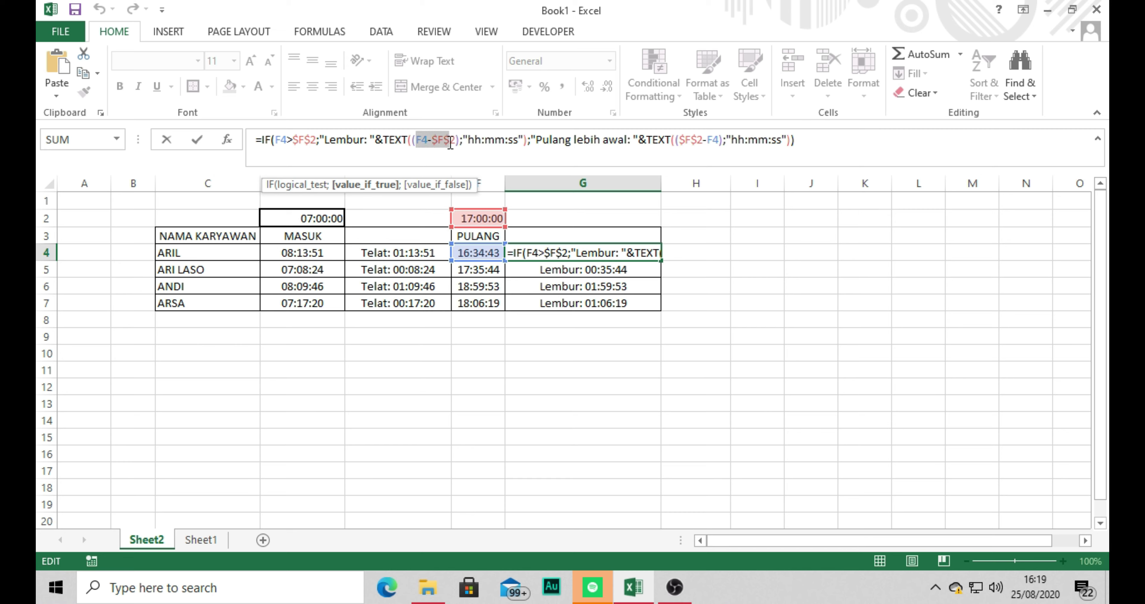
left_click(418, 140)
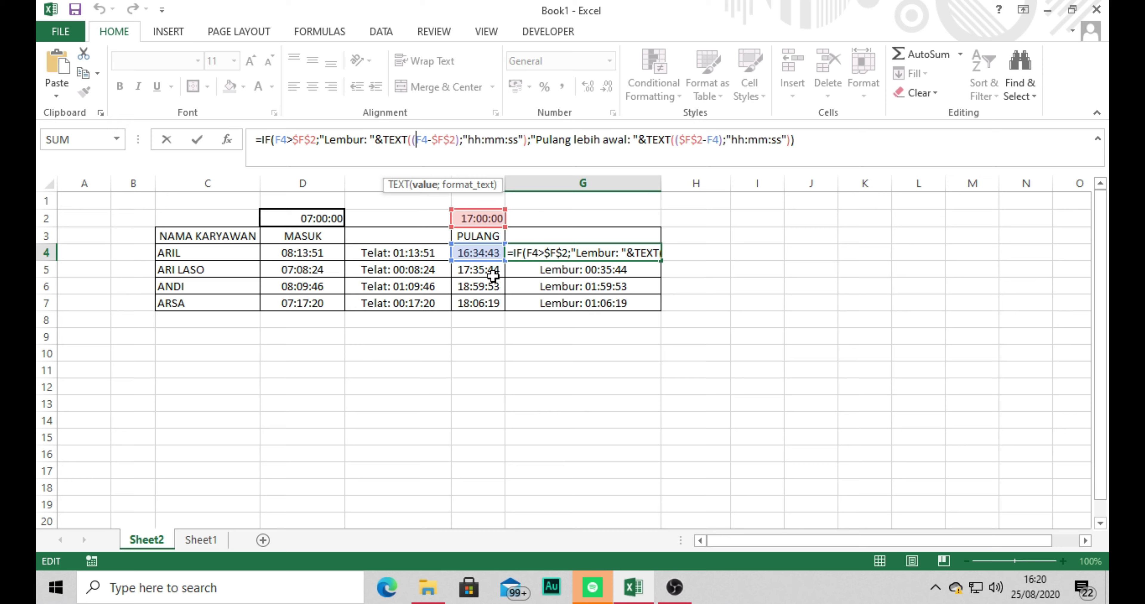
left_click_drag(459, 140, 520, 144)
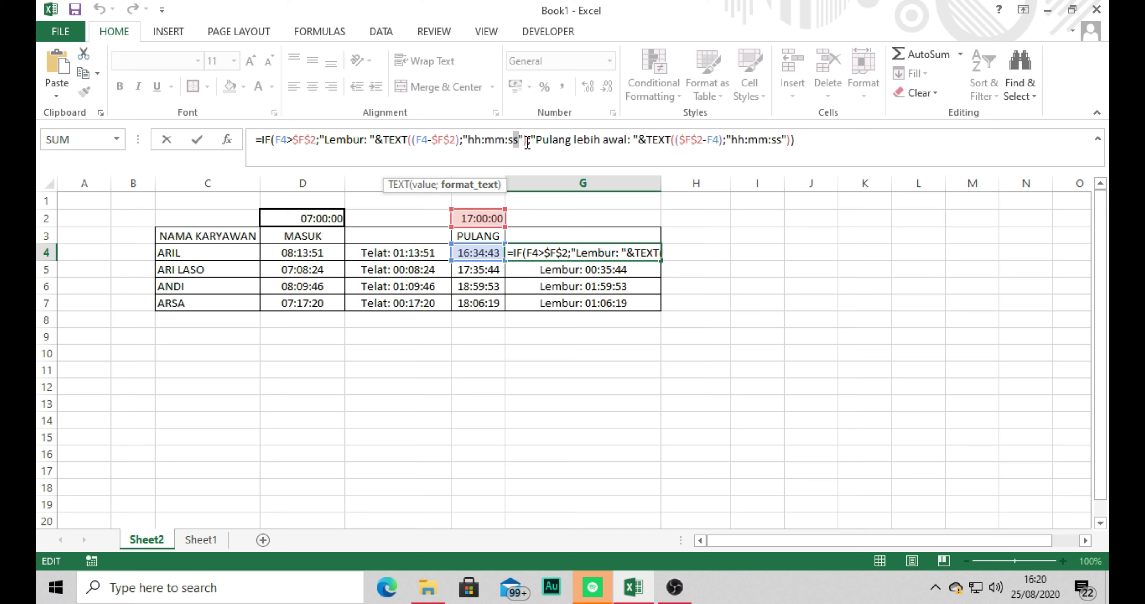
left_click(537, 140)
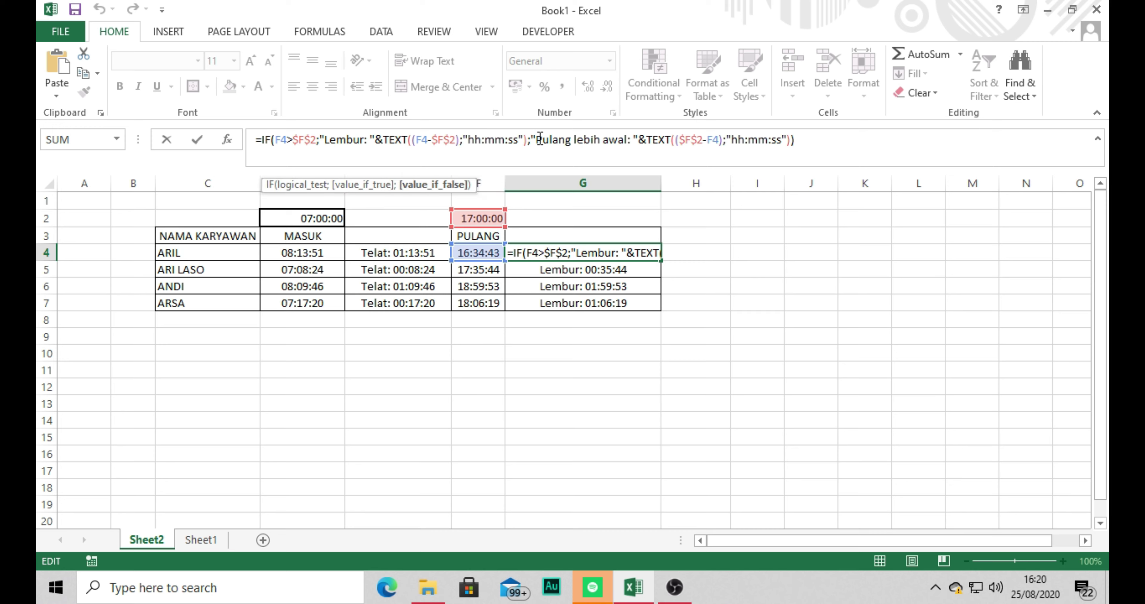
Examine the "Pulang lebih awal: " branch of the G4 IF formula, including its F4>$F$2 condition and TEXT function
left_click_drag(256, 141, 455, 140)
left_click(256, 140)
left_click_drag(256, 140, 620, 142)
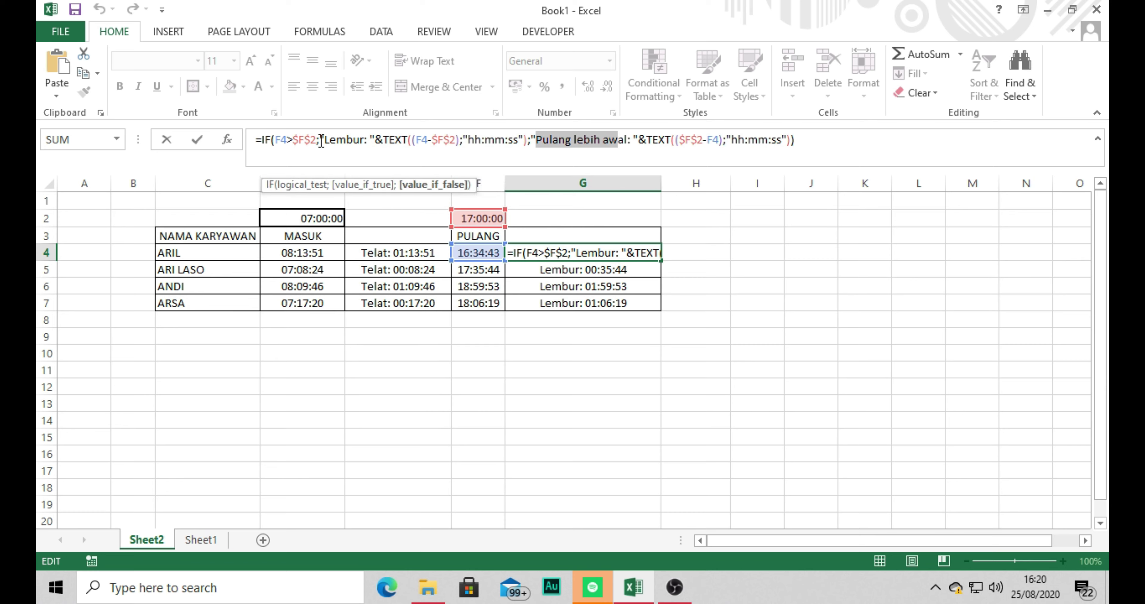
left_click_drag(276, 140, 322, 141)
left_click(310, 142)
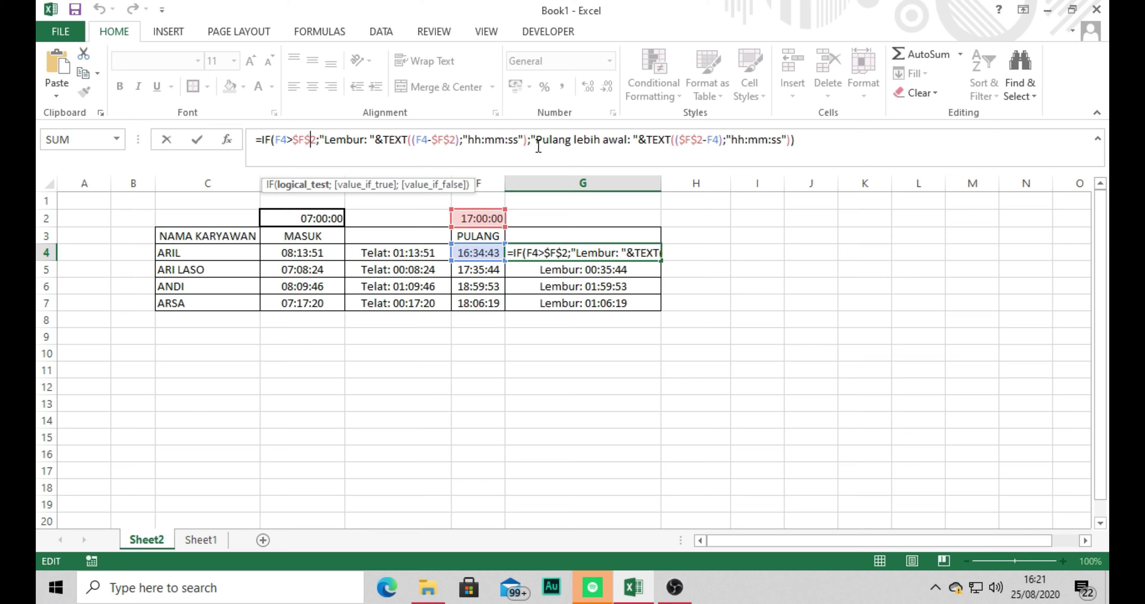
left_click_drag(536, 140, 625, 139)
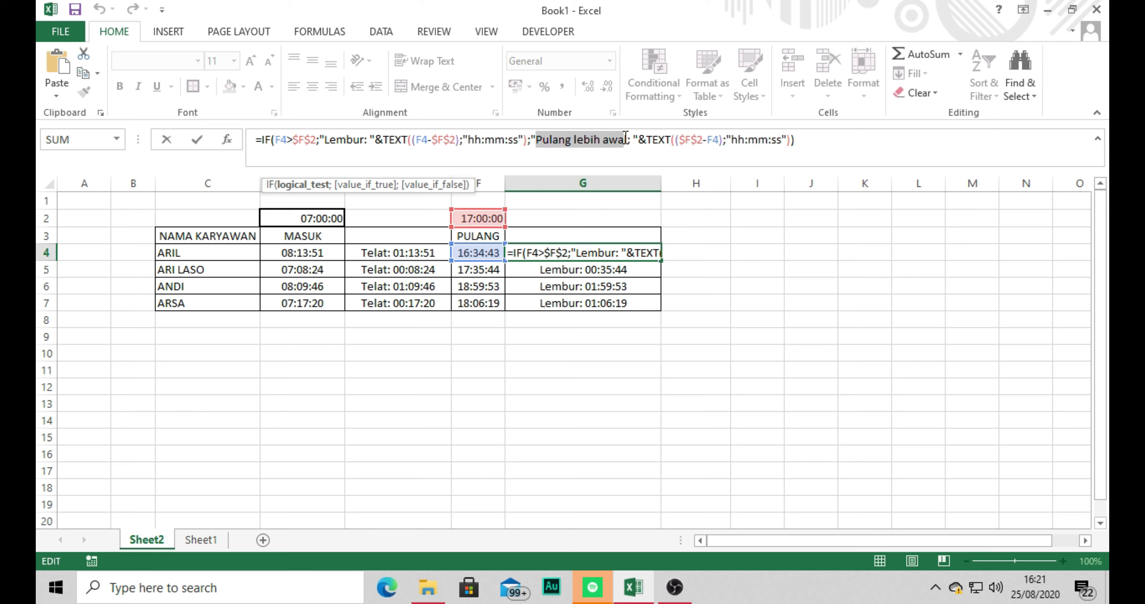
left_click(628, 140)
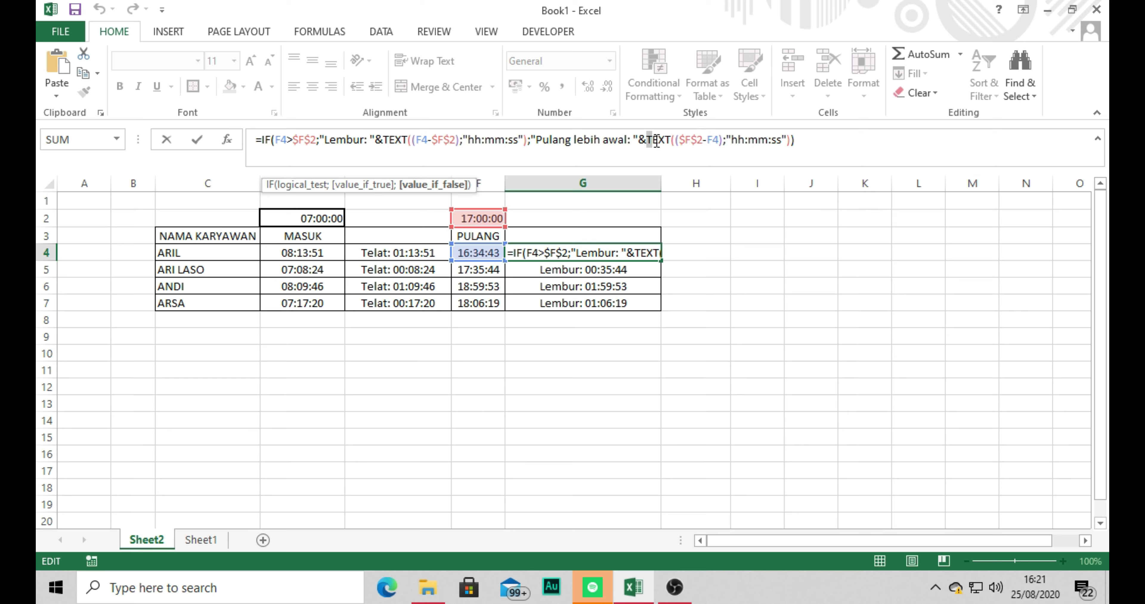
left_click_drag(656, 142, 686, 143)
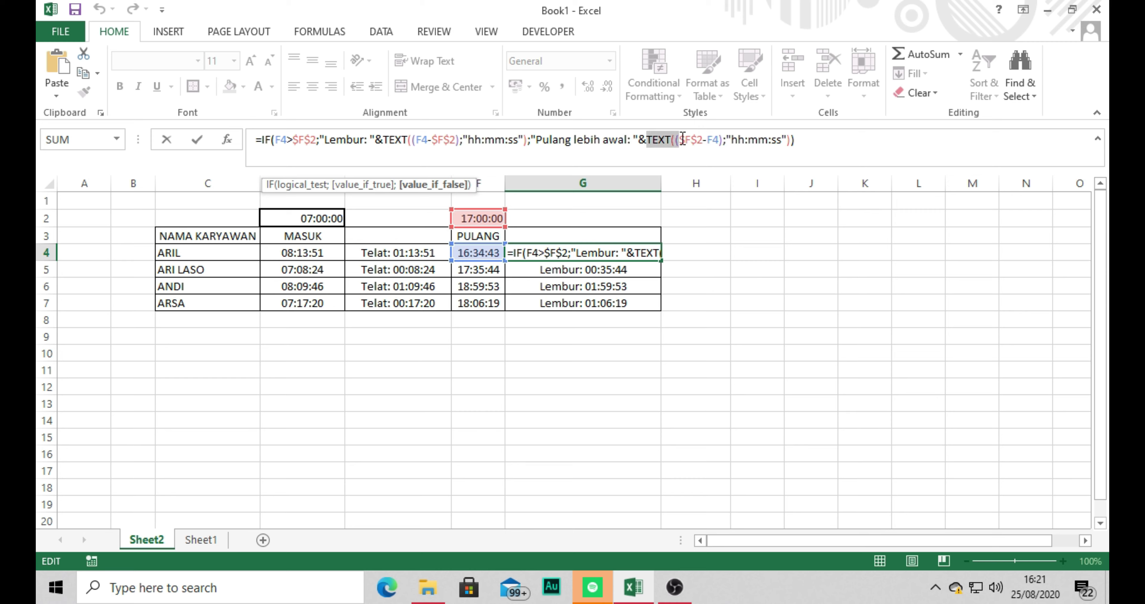
left_click(702, 144)
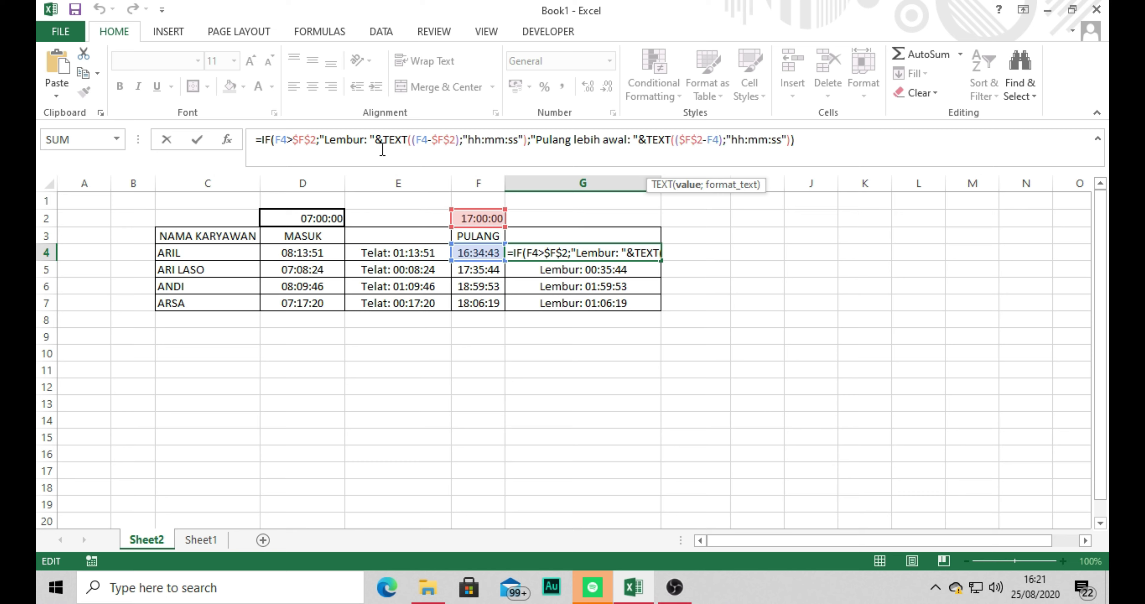
Compare the F4-$F$2 subtraction with $F$2-F4 in the G4 formula, and leave the formula as it is
left_click_drag(412, 141, 456, 141)
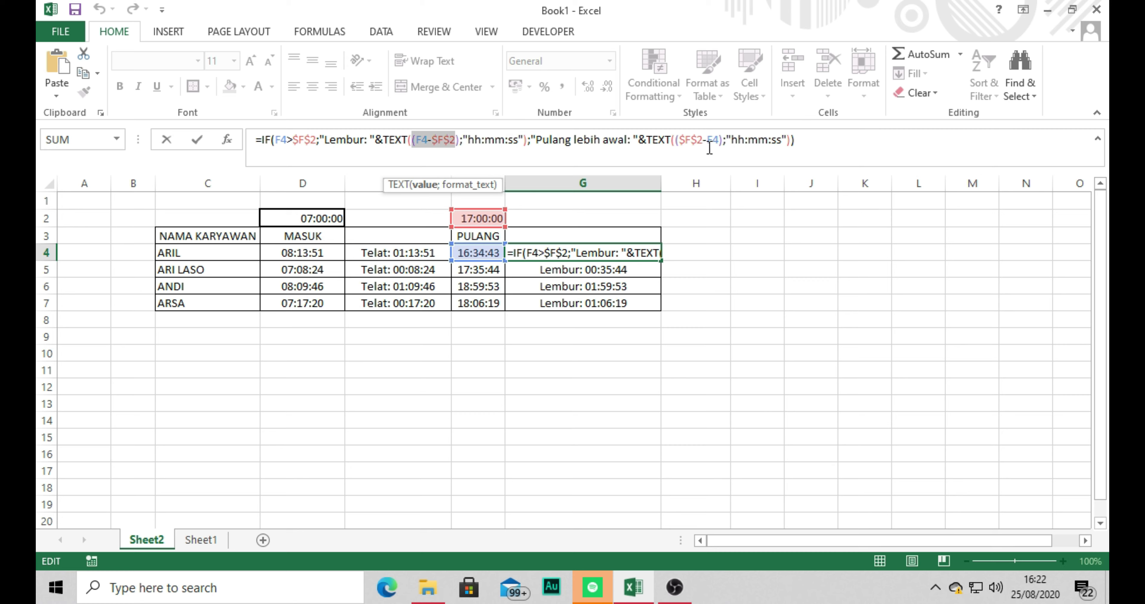
key("Return")
left_click(723, 265)
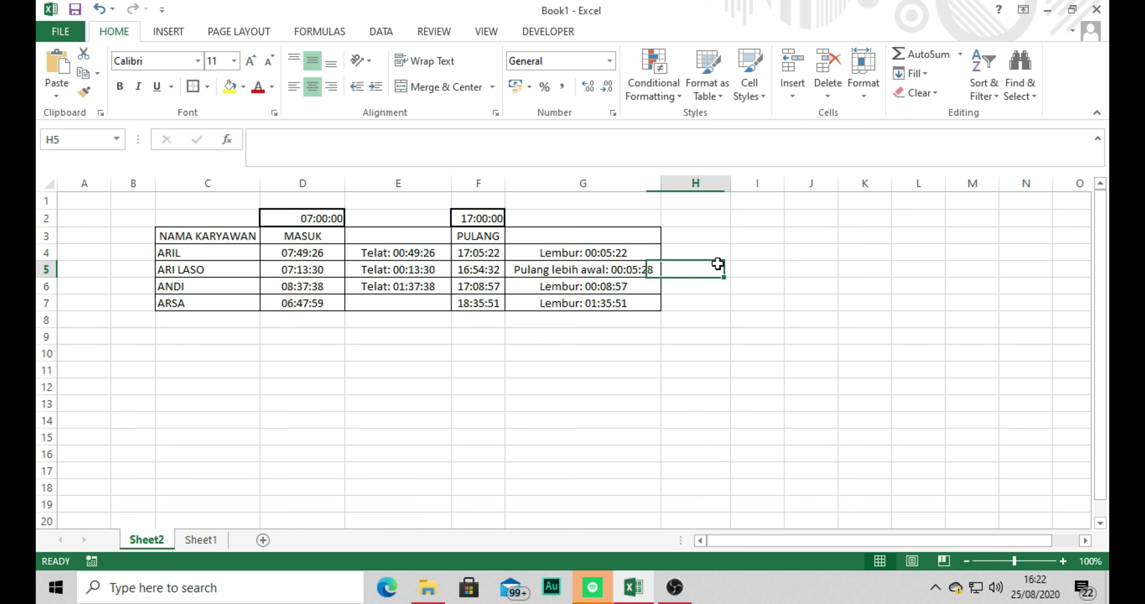
Compare the overtime and early-leaving results in G4 and G5 with the going-home times and the reference time in F2
left_click(564, 255)
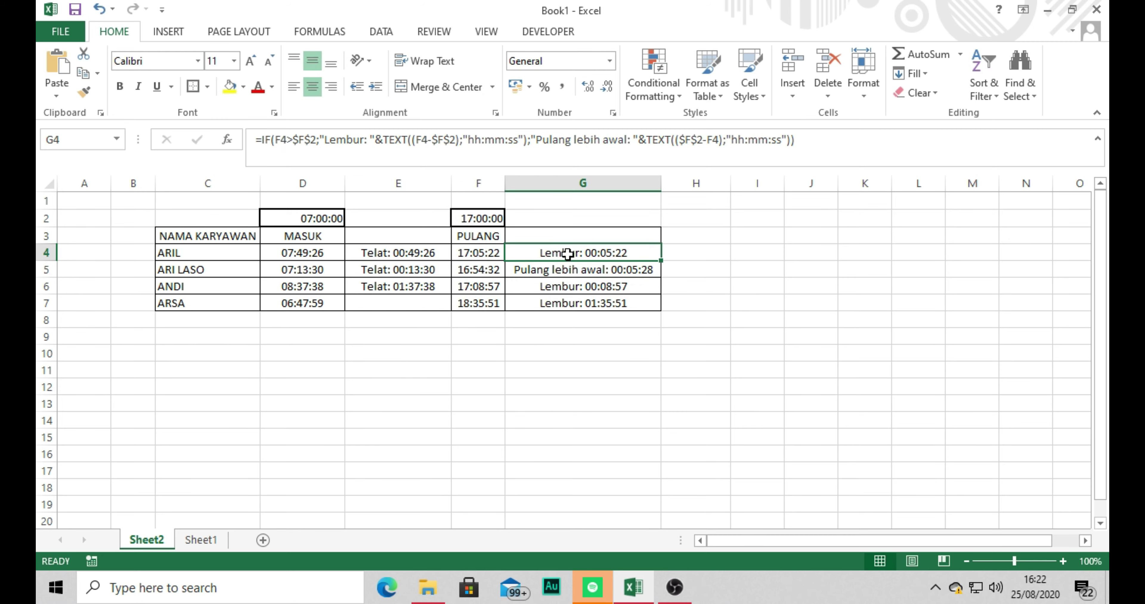
left_click(567, 266)
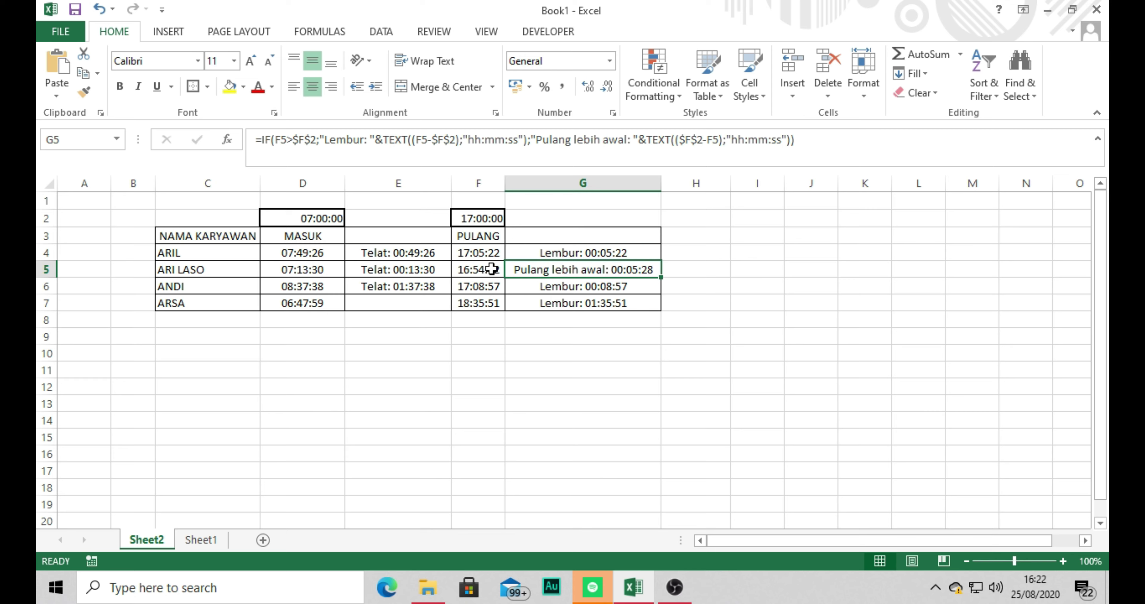
left_click(469, 217)
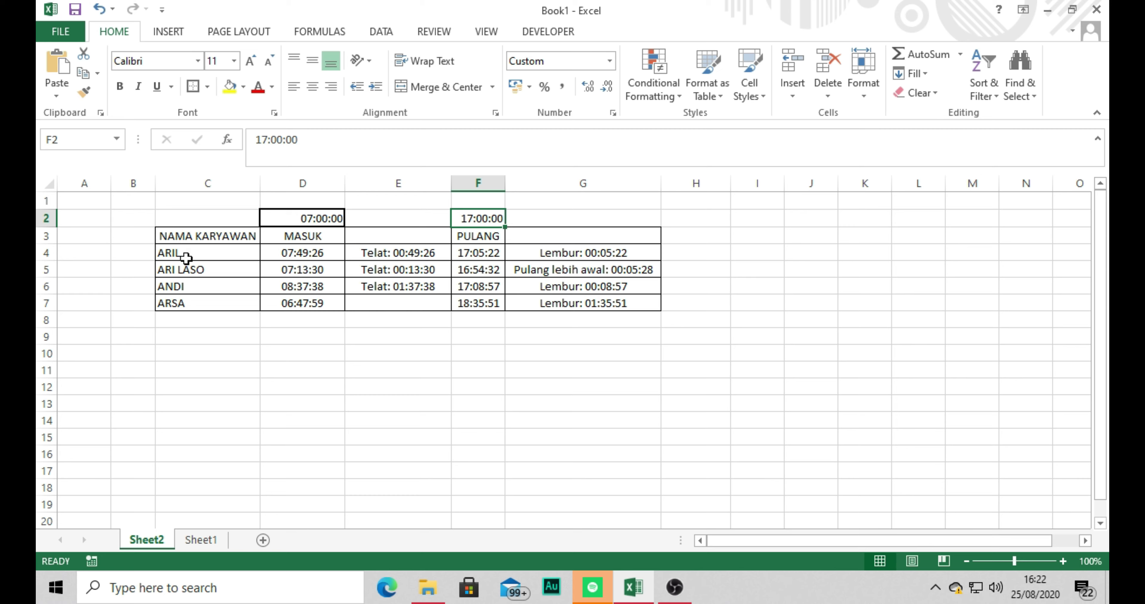
left_click(469, 259)
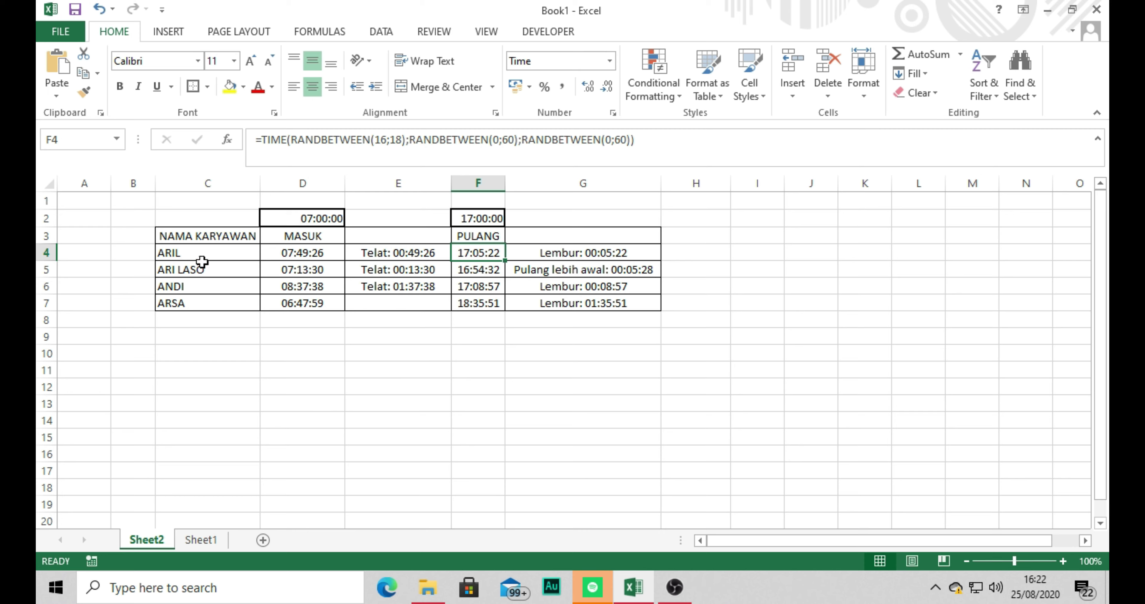
left_click(206, 271)
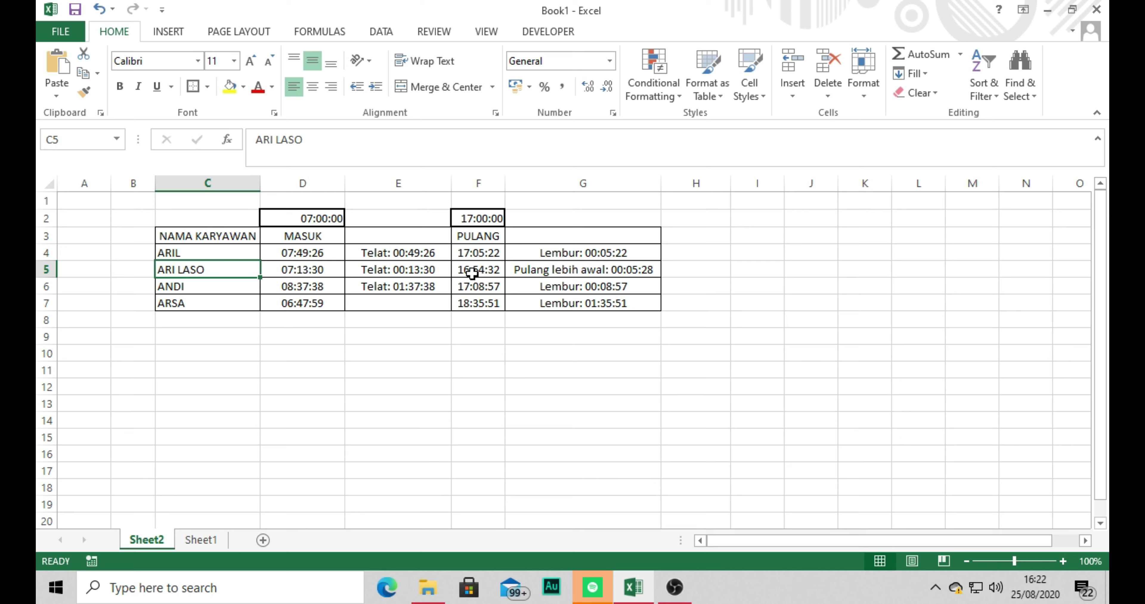
left_click(470, 217)
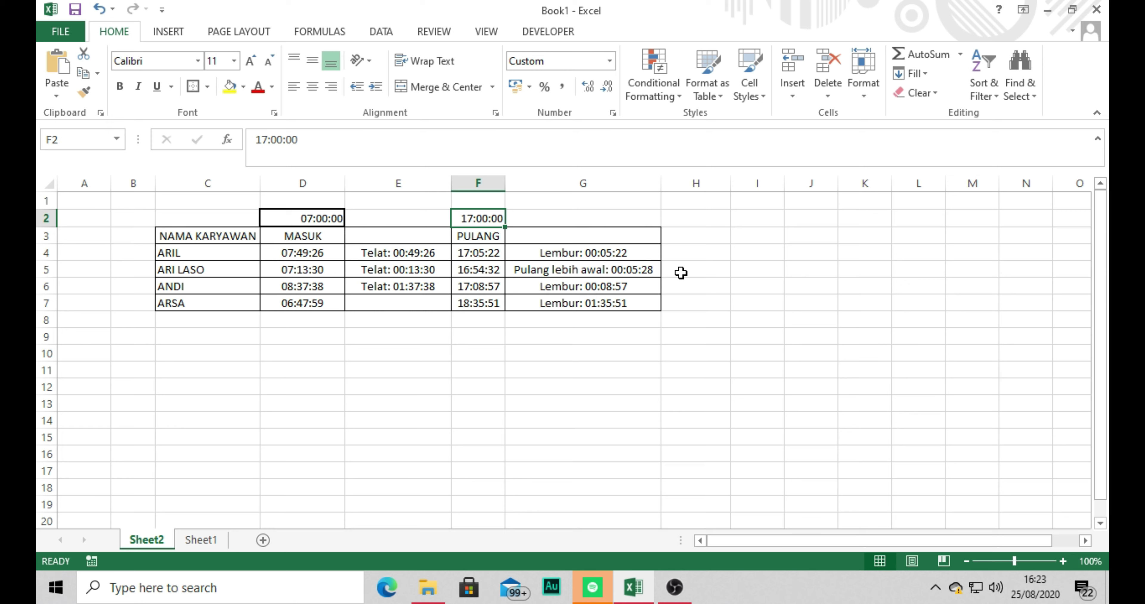
Review the whole attendance table C3:G7, covering the names, arrival times, lateness, going-home times and overtime results in rows 4 to 7
left_click_drag(187, 236, 581, 303)
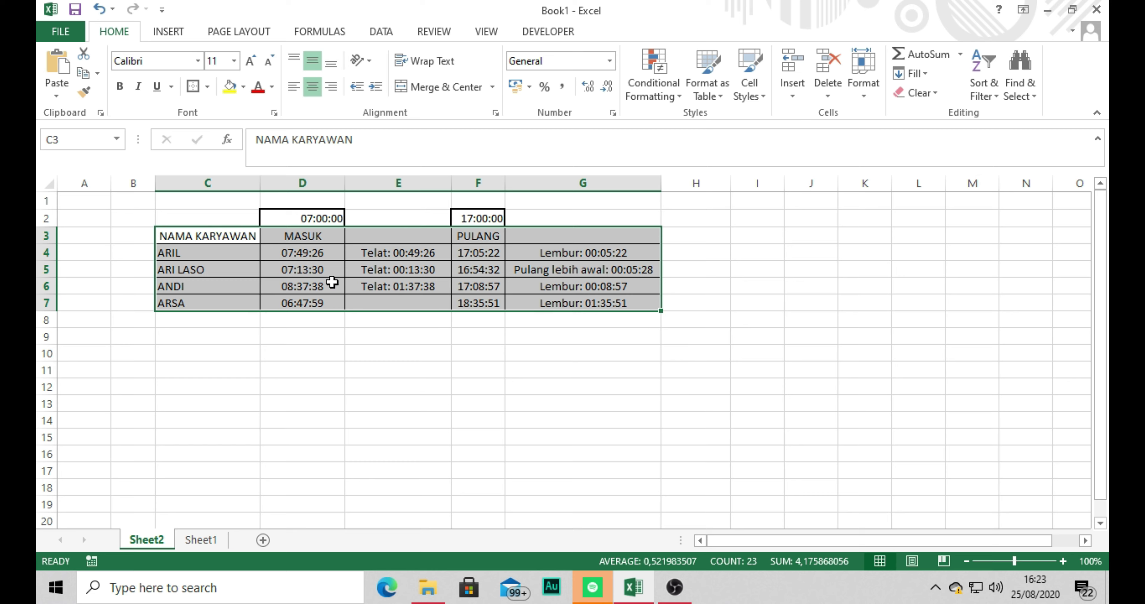
left_click_drag(164, 236, 596, 303)
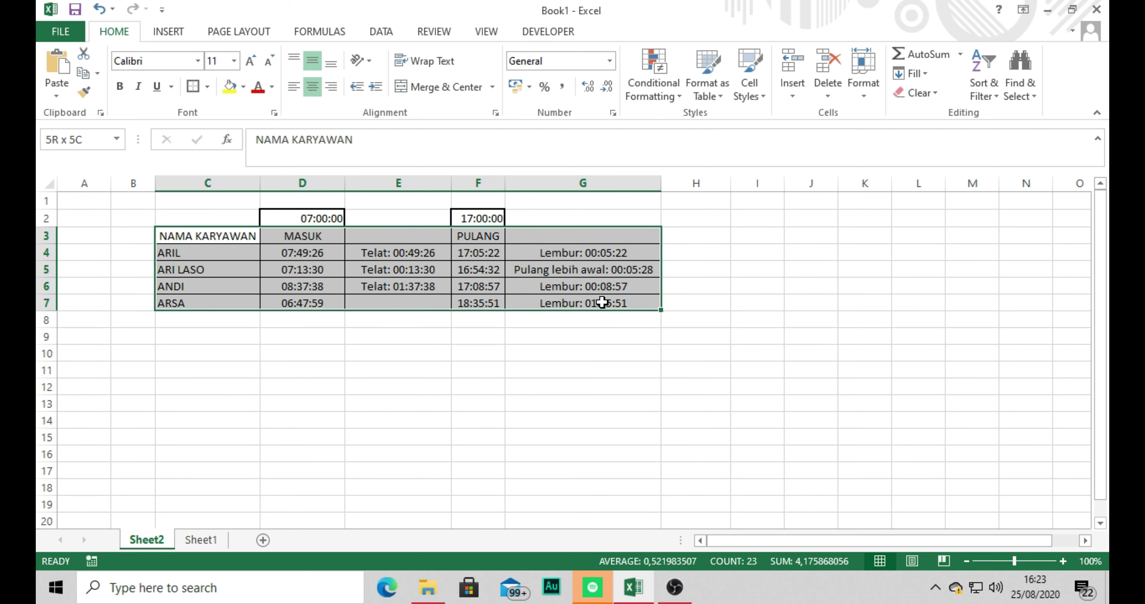
left_click(232, 254)
left_click_drag(281, 253, 320, 305)
left_click_drag(386, 258, 397, 304)
left_click_drag(480, 253, 484, 304)
left_click_drag(544, 253, 571, 311)
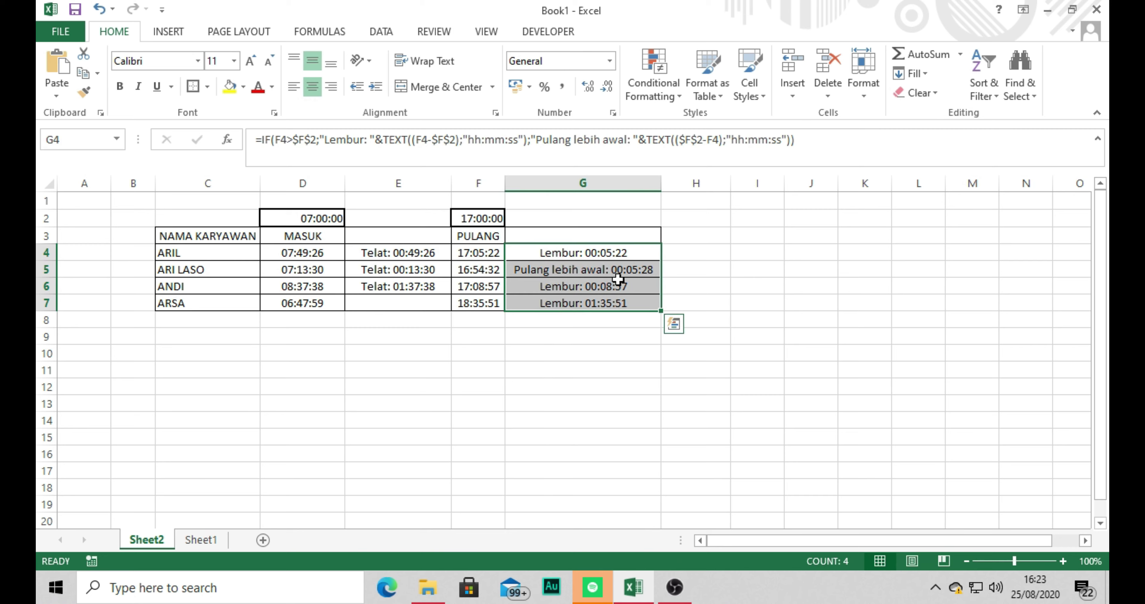